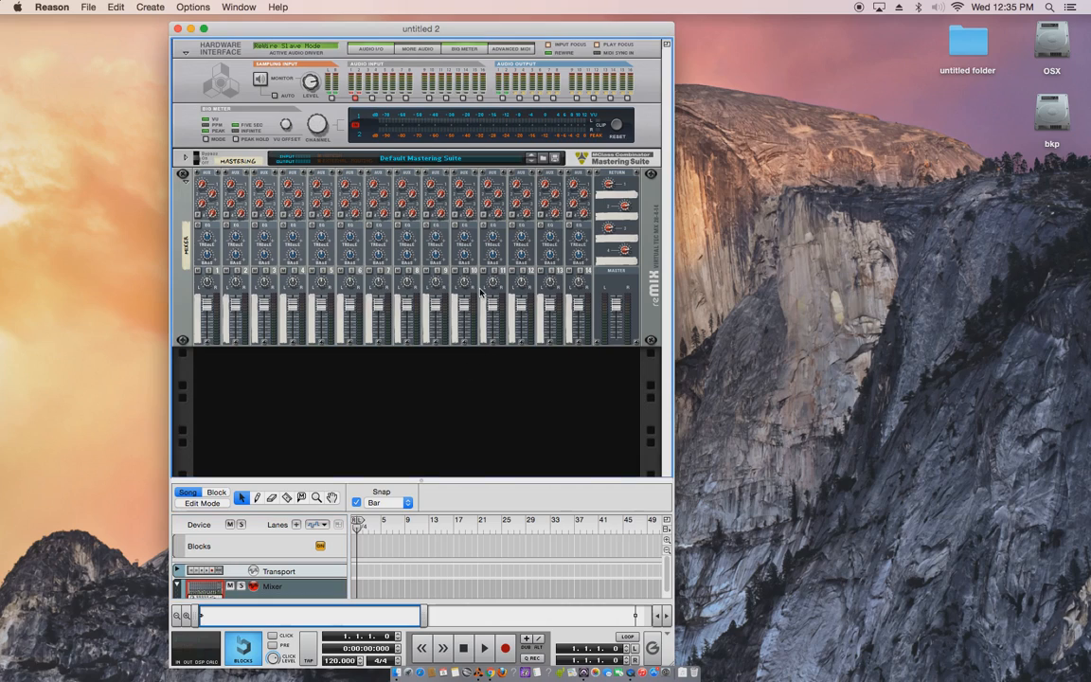
{"action": "left_click_drag", "start_coordinate": [408, 38], "coordinate": [352, 36]}
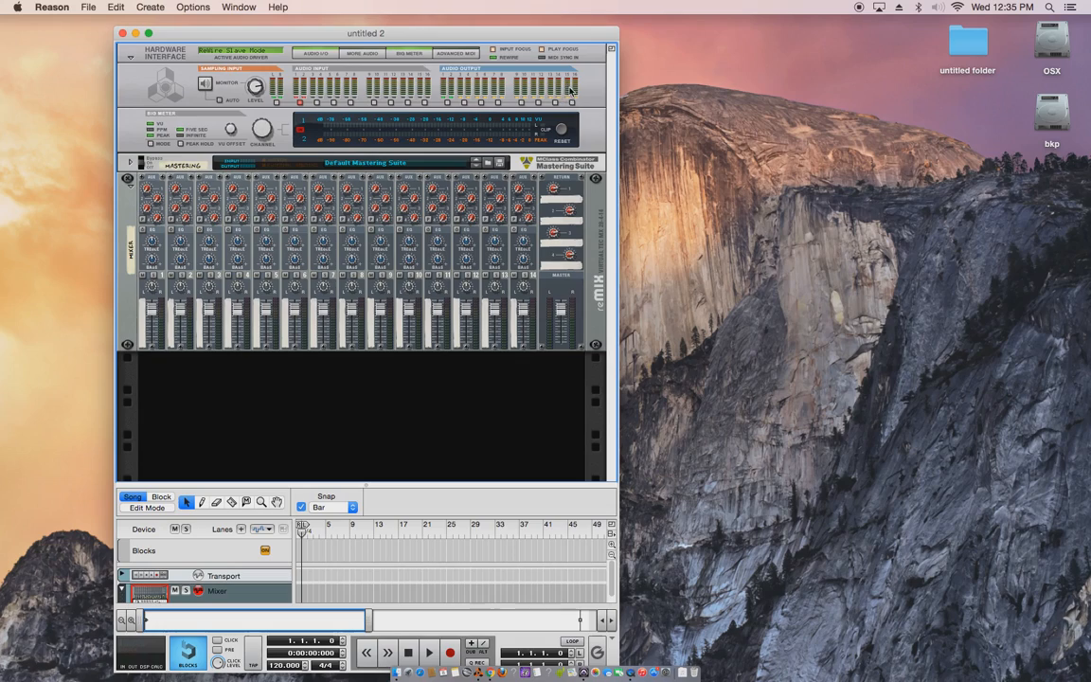
{"action": "left_click", "coordinate": [140, 216]}
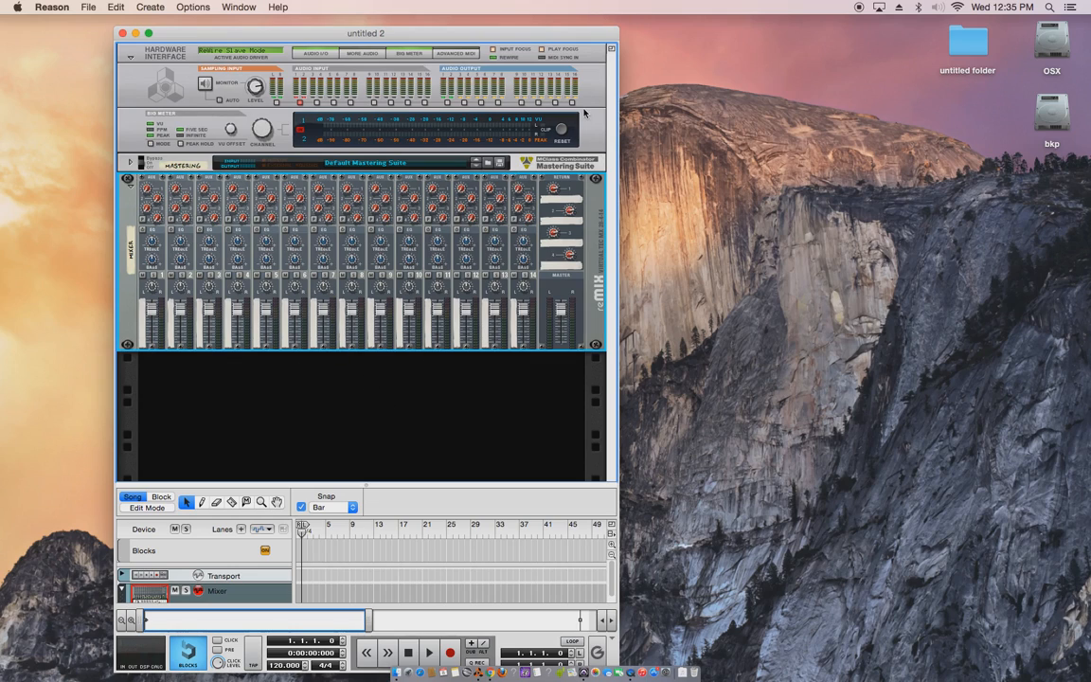
{"action": "left_click_drag", "start_coordinate": [565, 41], "coordinate": [683, 34]}
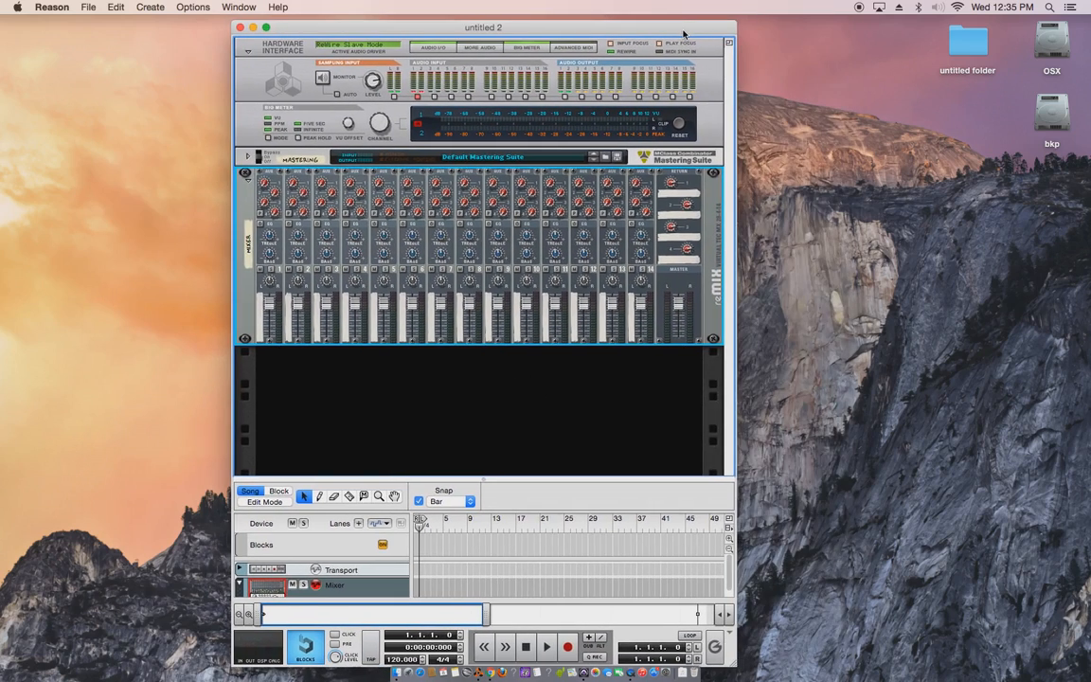
Show the Audio I/O and More Audio panels of the Hardware Interface and hide its Big Meter panel.
{"action": "left_click", "coordinate": [430, 49]}
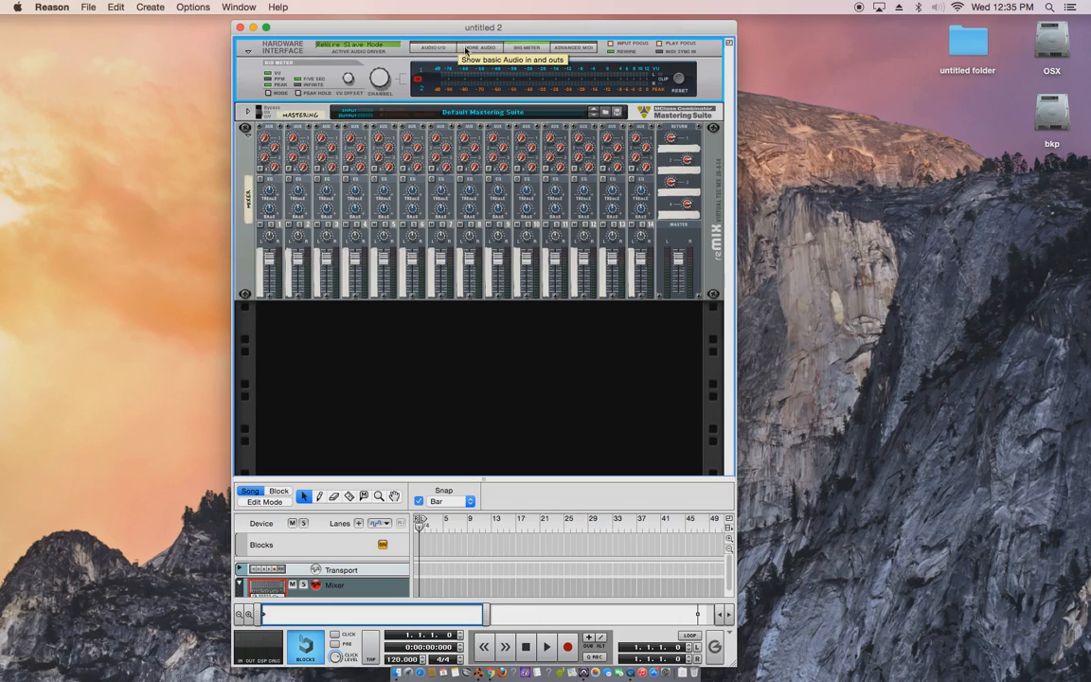
{"action": "left_click", "coordinate": [464, 48]}
{"action": "left_click", "coordinate": [537, 51]}
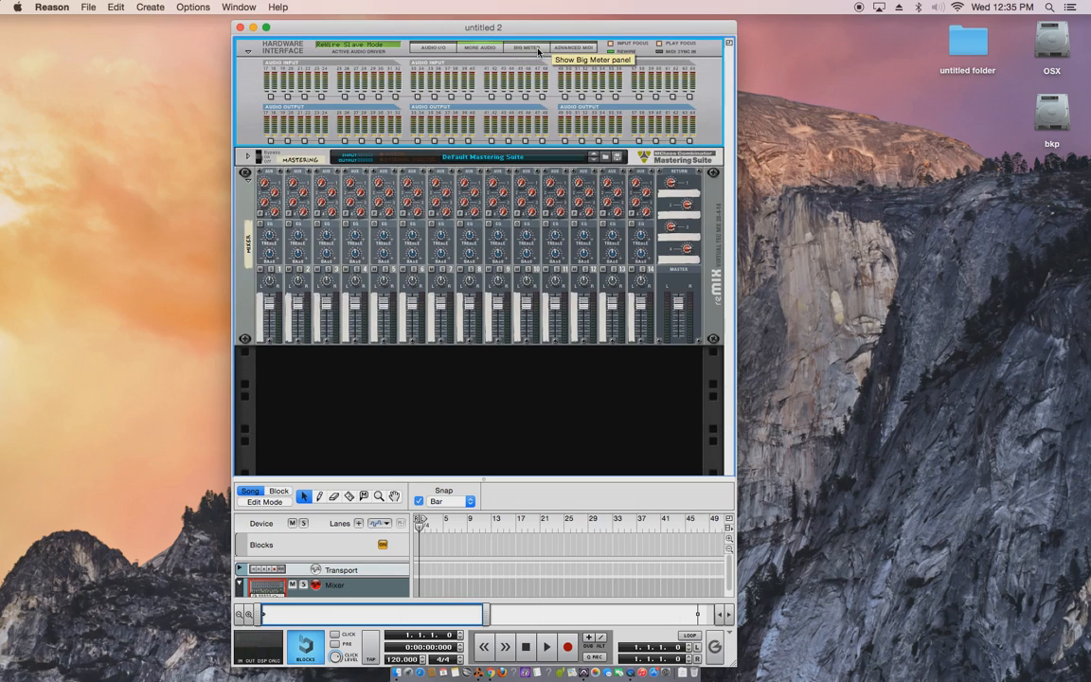
{"action": "left_click", "coordinate": [441, 51]}
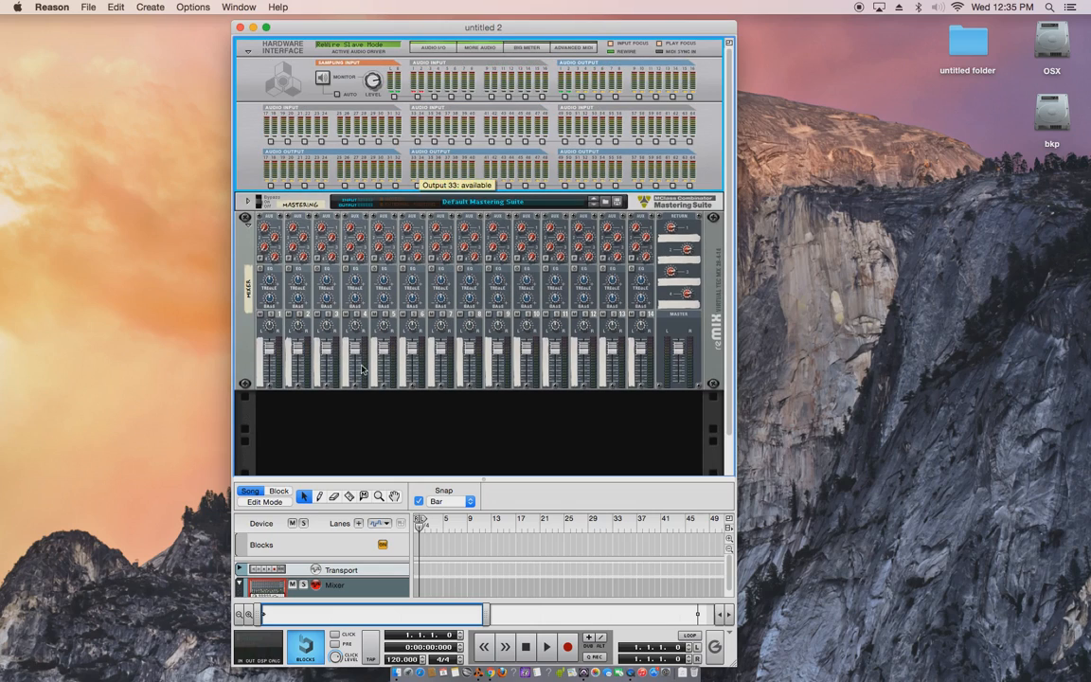
{"action": "left_click", "coordinate": [421, 287]}
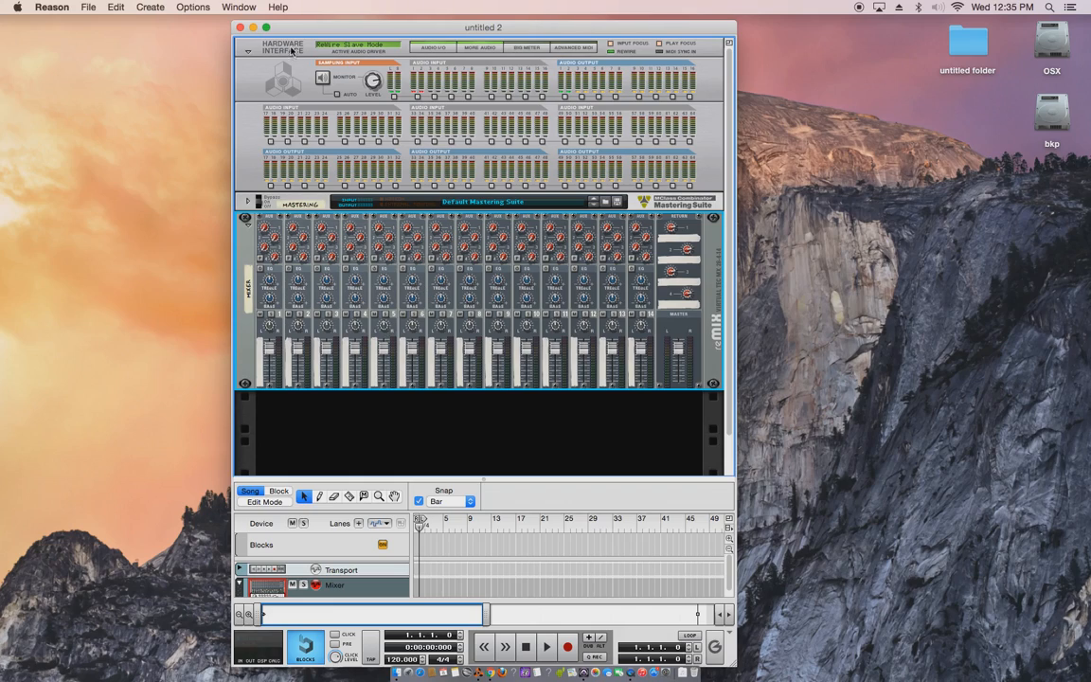
{"action": "left_click_drag", "start_coordinate": [297, 31], "coordinate": [326, 30]}
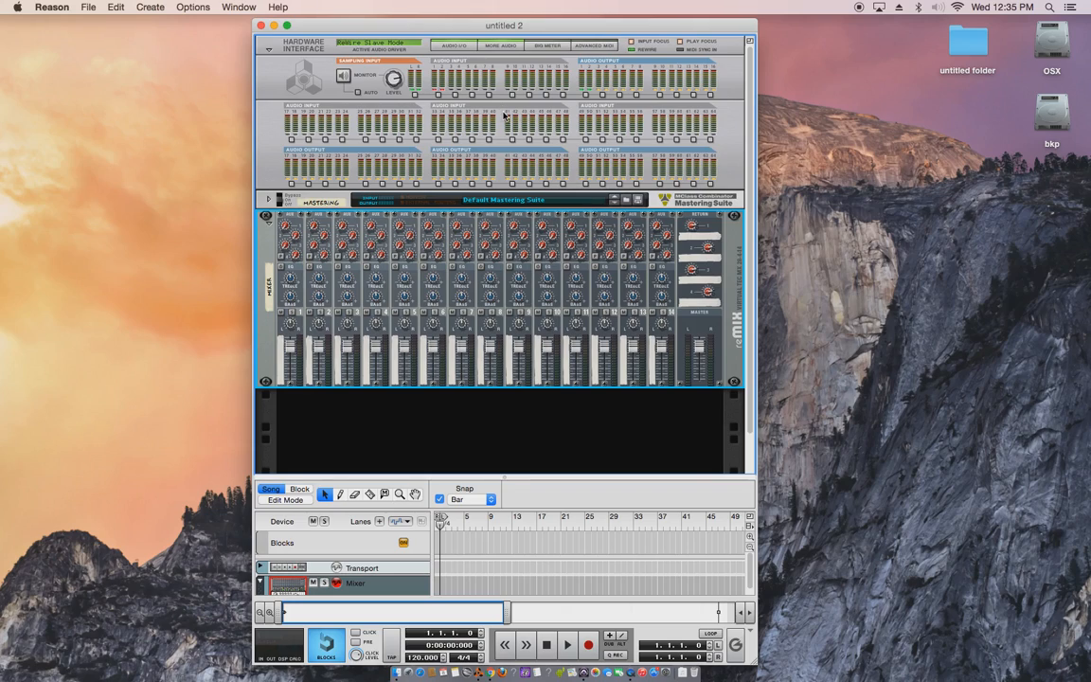
Add a second Mixer 14:2 in the empty rack space below the existing mixer.
{"action": "scroll", "coordinate": [379, 260], "scroll_direction": "down", "scroll_amount": 3}
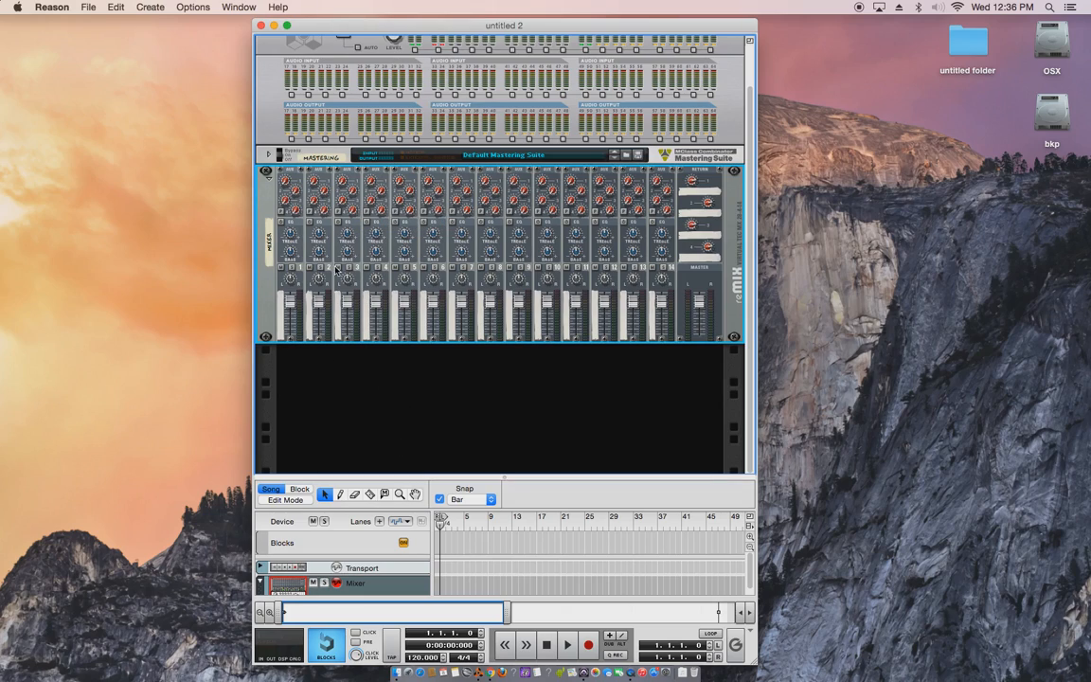
{"action": "right_click", "coordinate": [399, 386]}
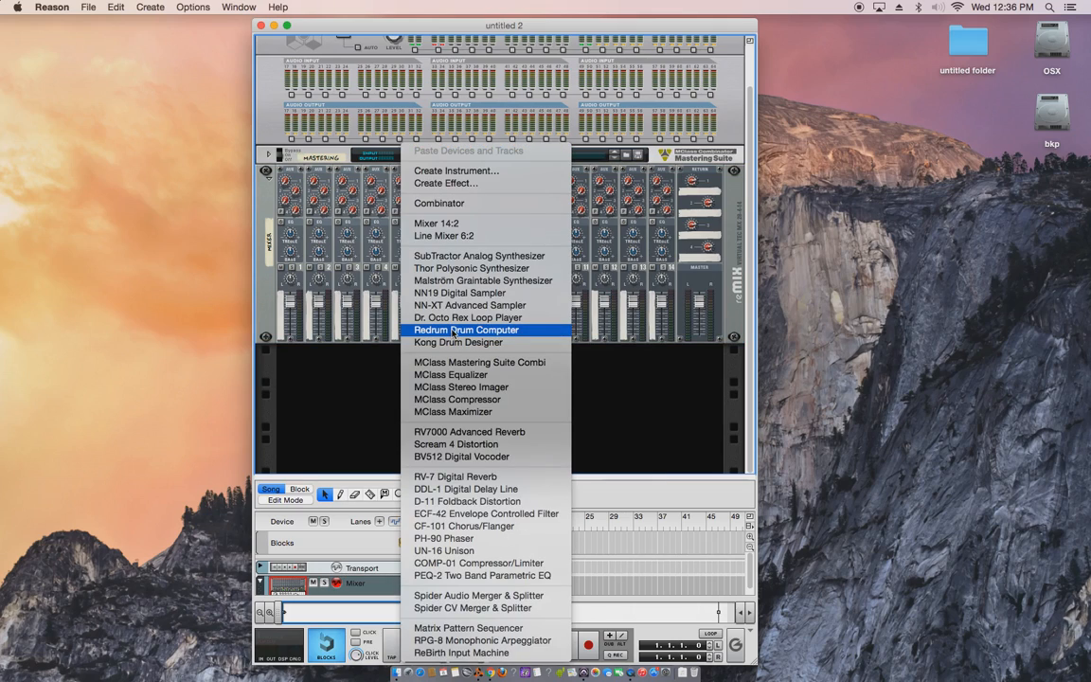
{"action": "left_click", "coordinate": [460, 224]}
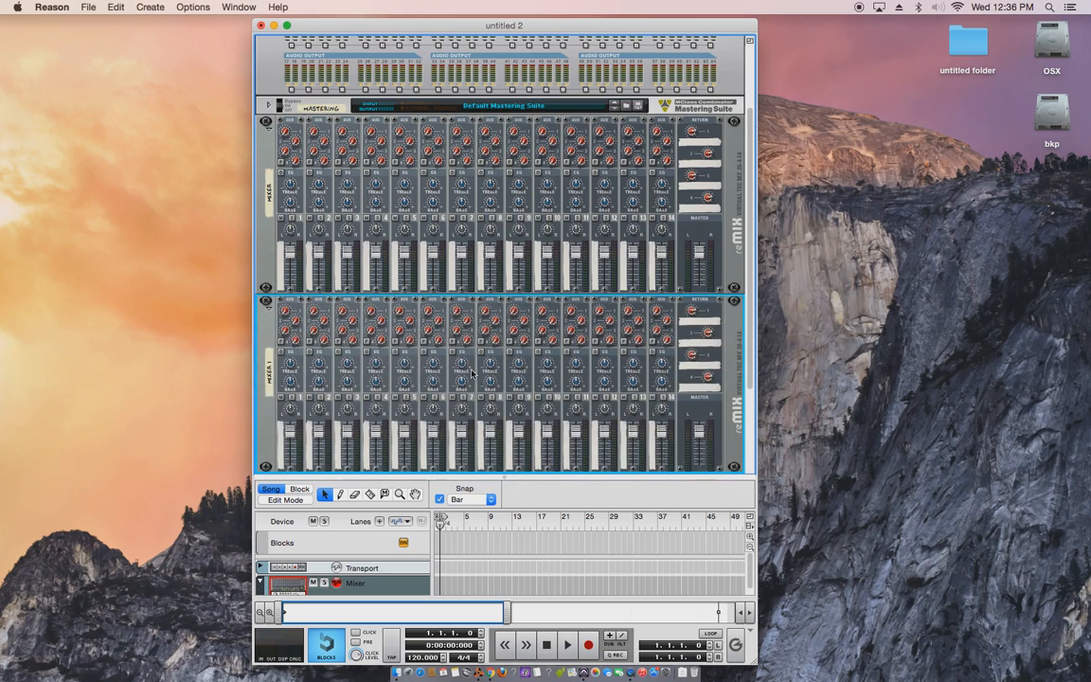
{"action": "scroll", "coordinate": [474, 379], "scroll_direction": "down", "scroll_amount": 3}
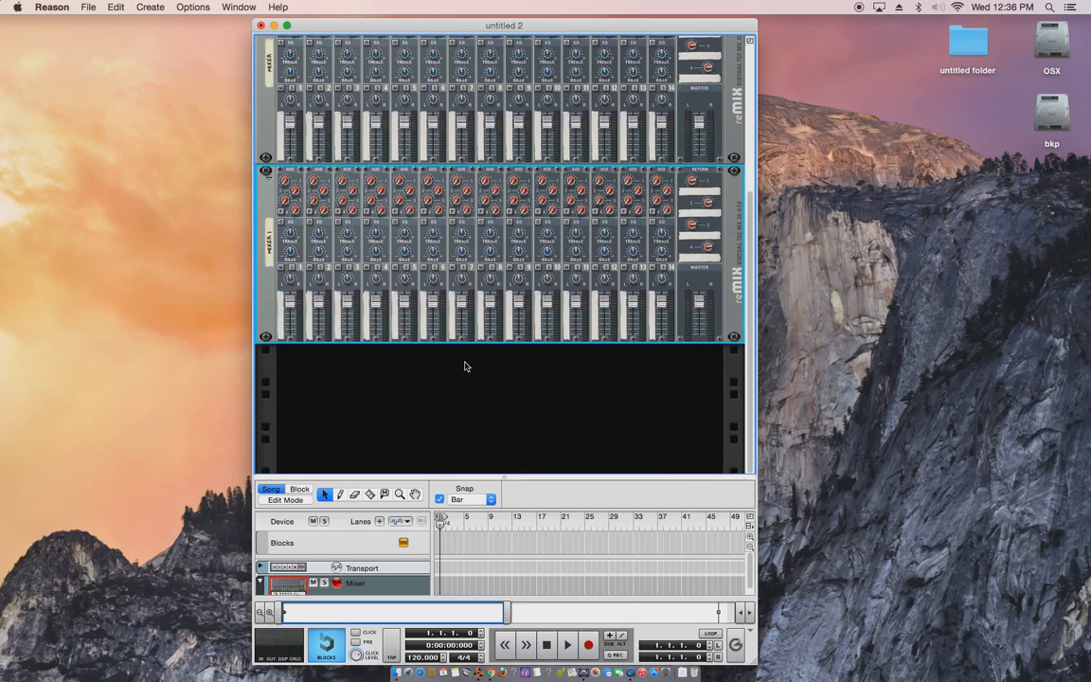
Turn the rack around to its rear and look over the cabling of both mixers.
{"action": "key", "text": "Tab"}
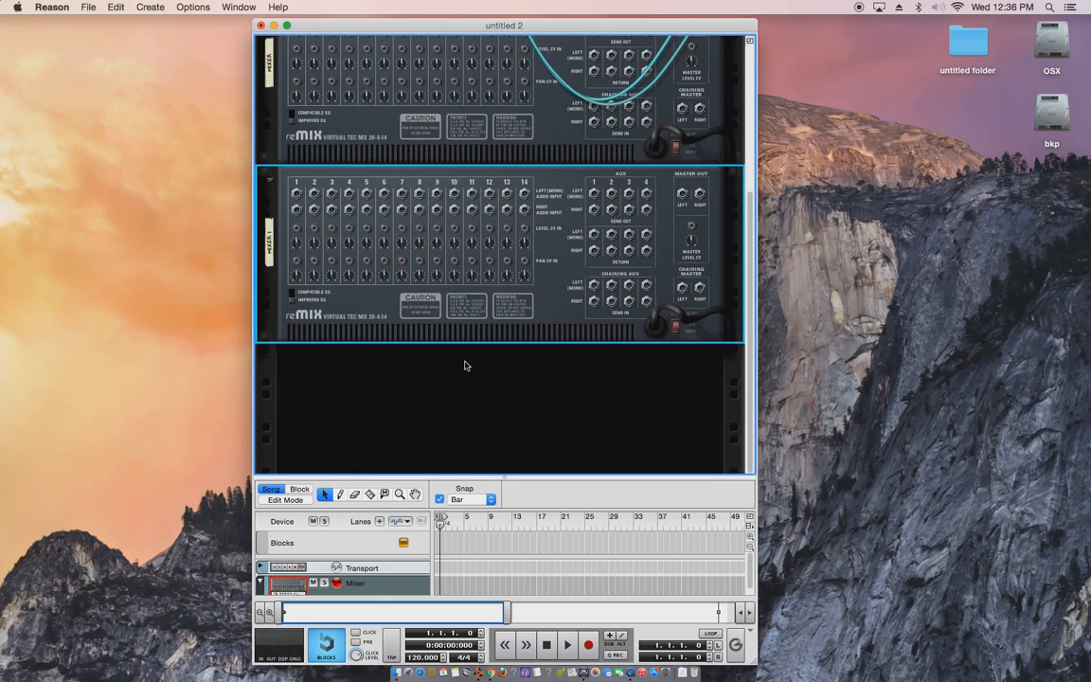
{"action": "scroll", "coordinate": [465, 366], "scroll_direction": "up", "scroll_amount": 4}
{"action": "scroll", "coordinate": [505, 310], "scroll_direction": "down", "scroll_amount": 3}
{"action": "scroll", "coordinate": [530, 317], "scroll_direction": "up", "scroll_amount": 3}
{"action": "scroll", "coordinate": [570, 325], "scroll_direction": "down", "scroll_amount": 3}
Add a Redrum Drum Computer with automatic cabling below the second mixer.
{"action": "right_click", "coordinate": [383, 419]}
{"action": "left_click", "coordinate": [344, 402]}
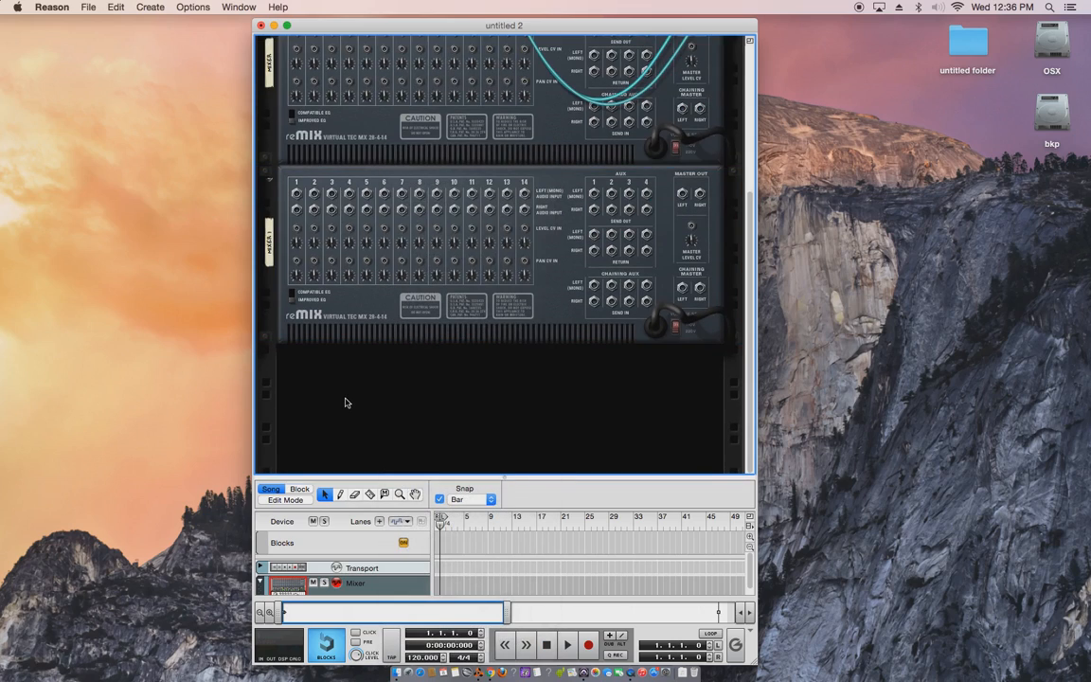
{"action": "right_click", "coordinate": [346, 403]}
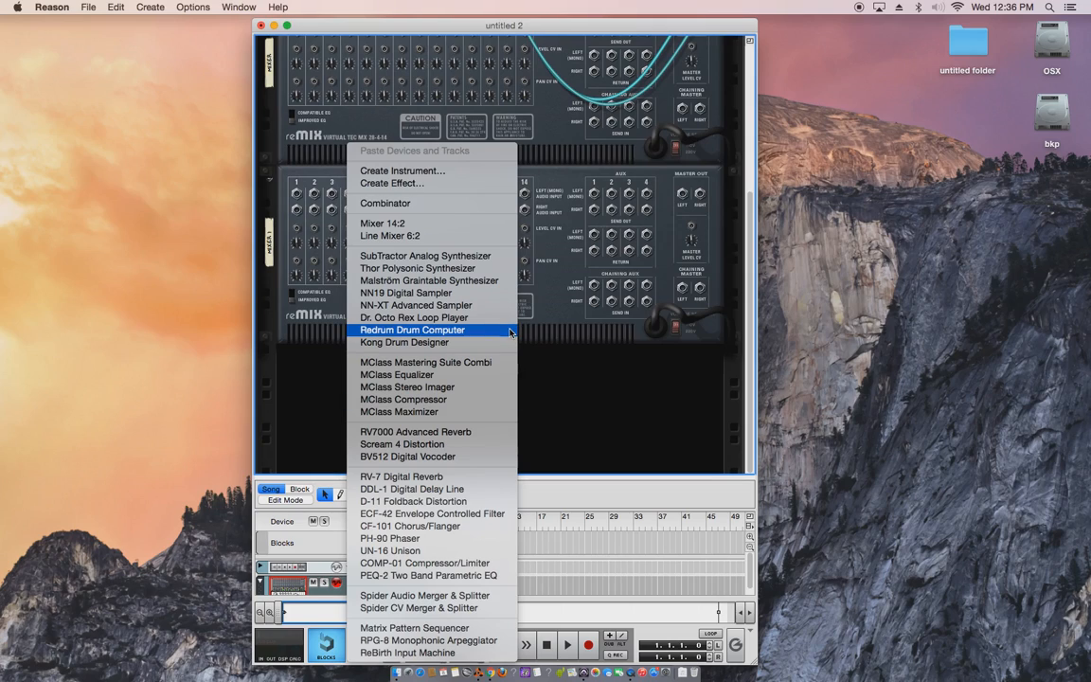
{"action": "left_click", "coordinate": [307, 390]}
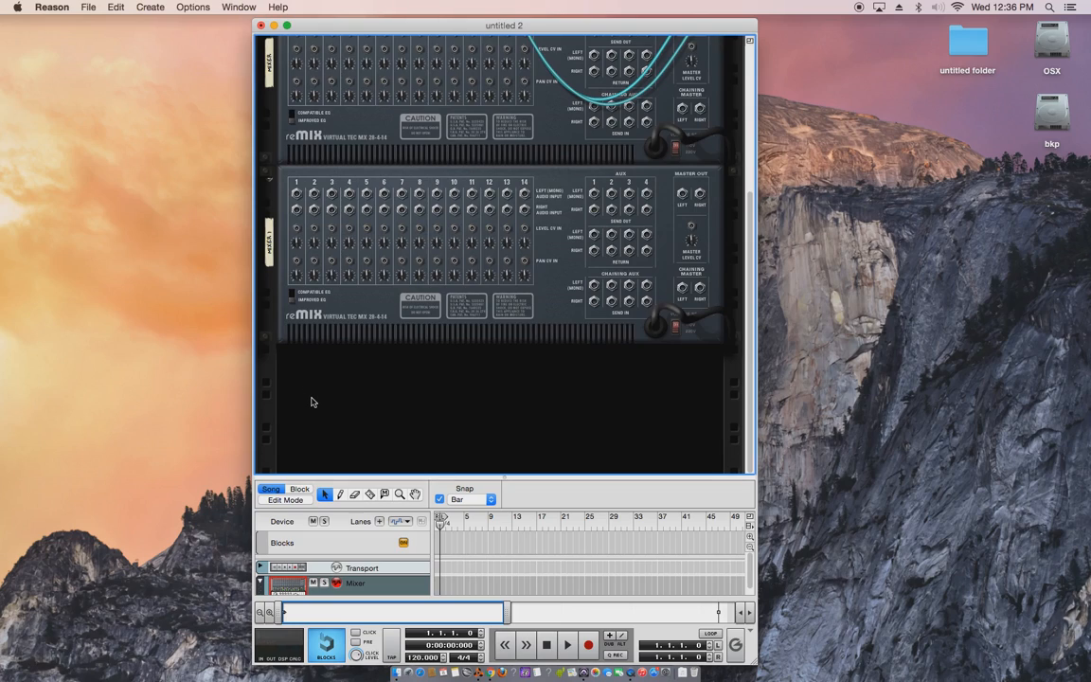
{"action": "right_click", "coordinate": [413, 433]}
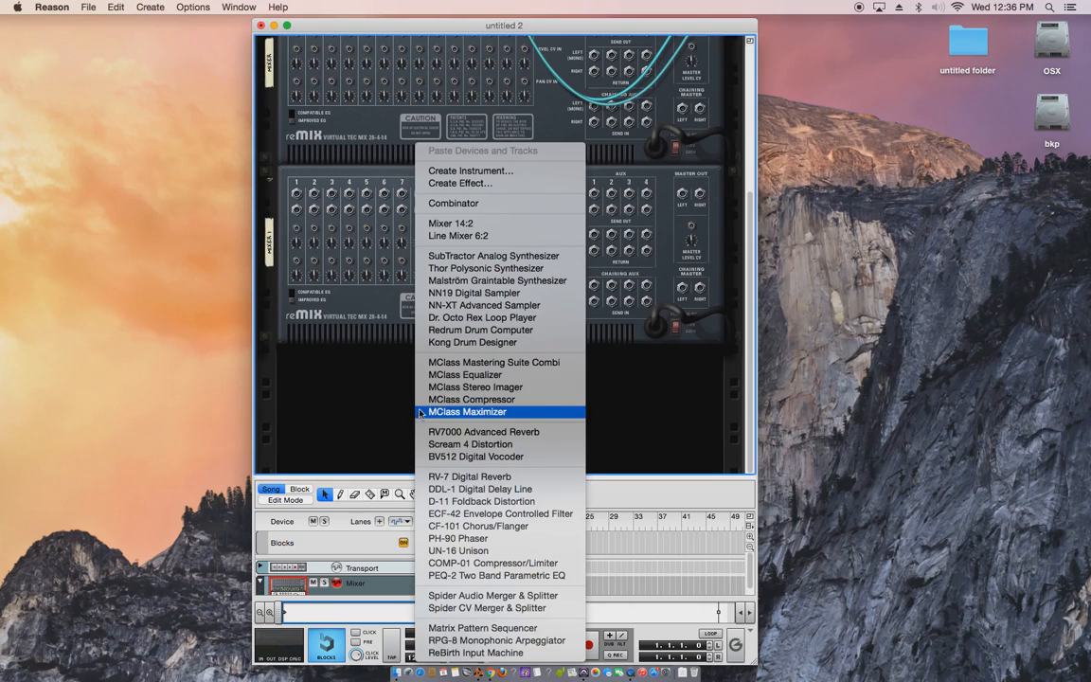
{"action": "left_click", "coordinate": [496, 331]}
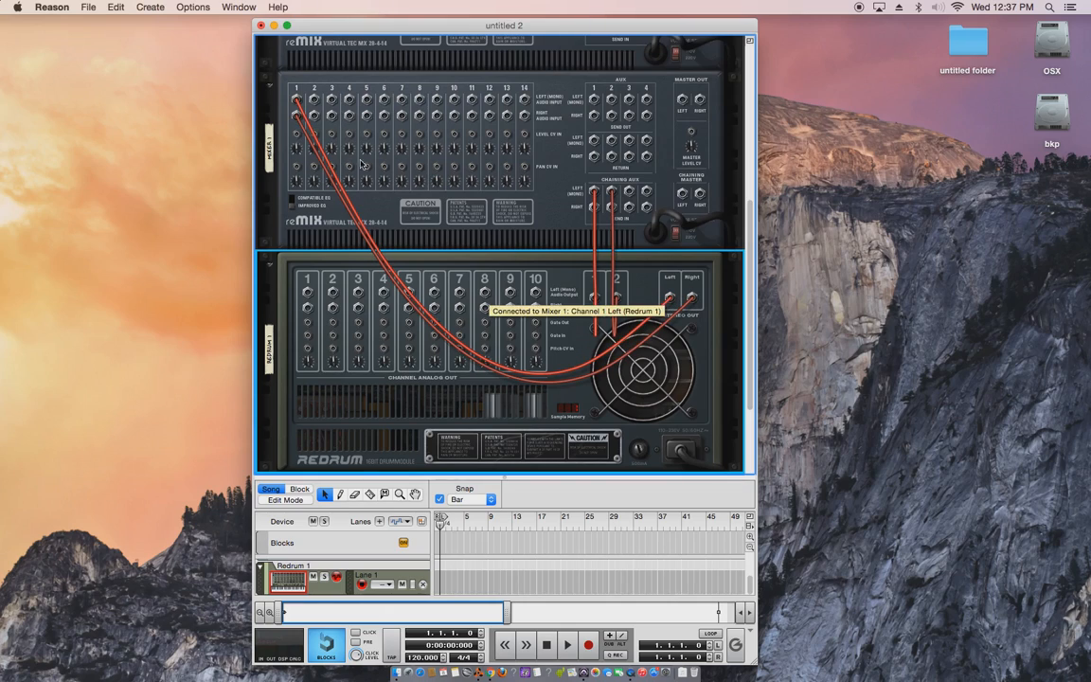
Disconnect the Redrum's stereo output from channel 1 of the second mixer and delete the Redrum.
{"action": "left_click_drag", "start_coordinate": [297, 102], "coordinate": [670, 275]}
{"action": "left_click", "coordinate": [657, 298]}
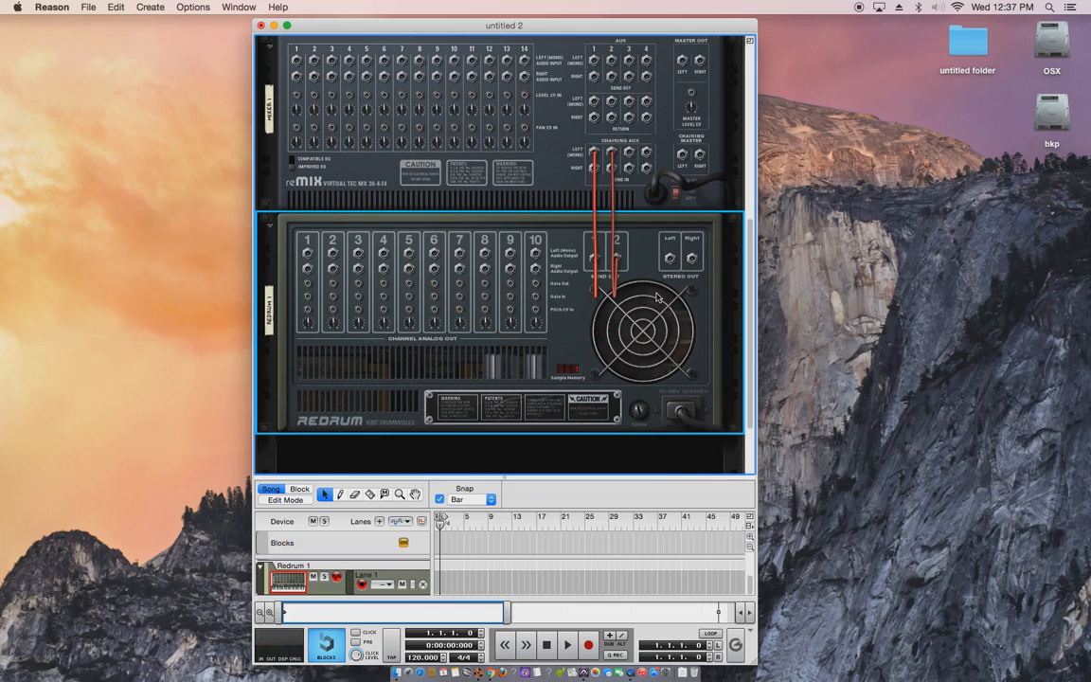
{"action": "key", "text": "Delete"}
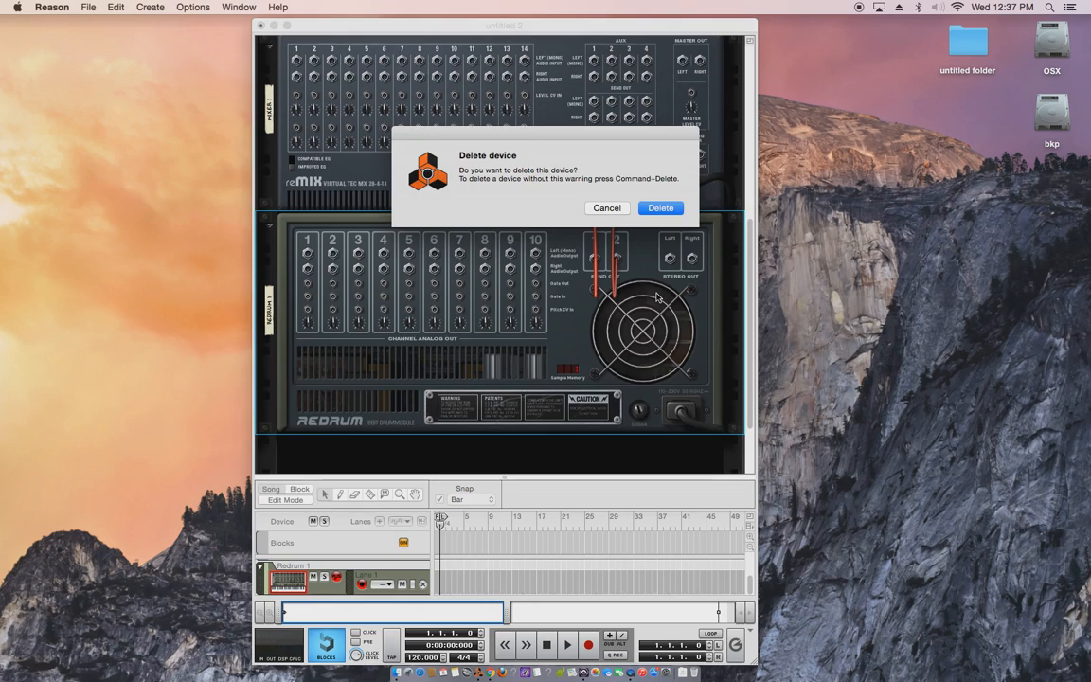
{"action": "key", "text": "Return"}
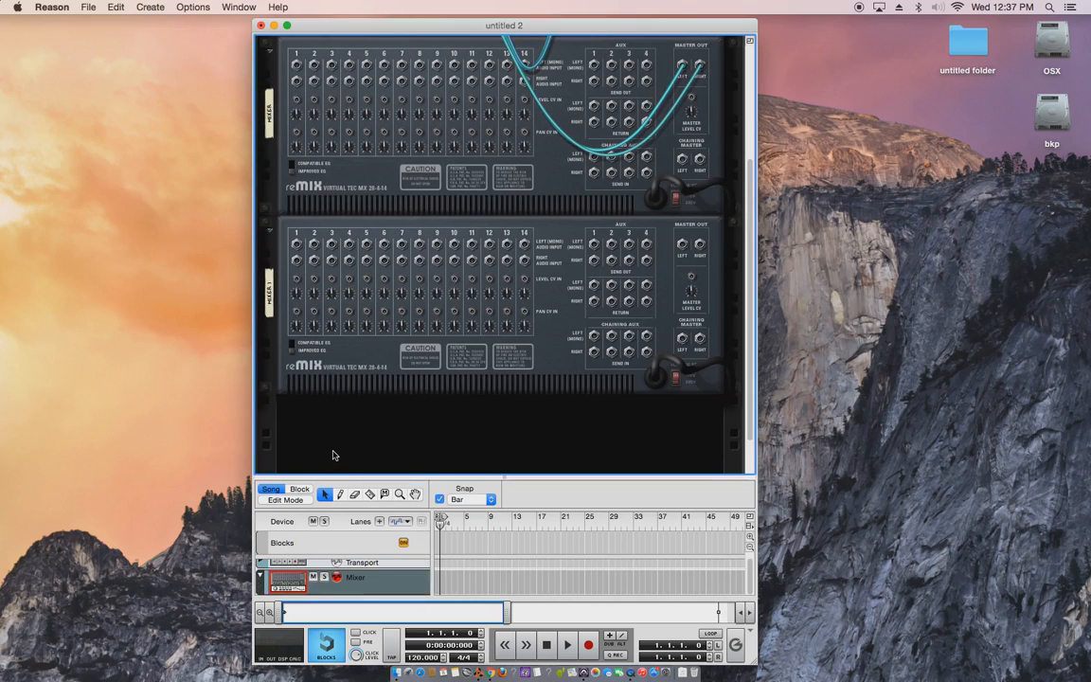
Add a Redrum Drum Computer without automatic cabling below the second mixer.
{"action": "right_click", "coordinate": [332, 454]}
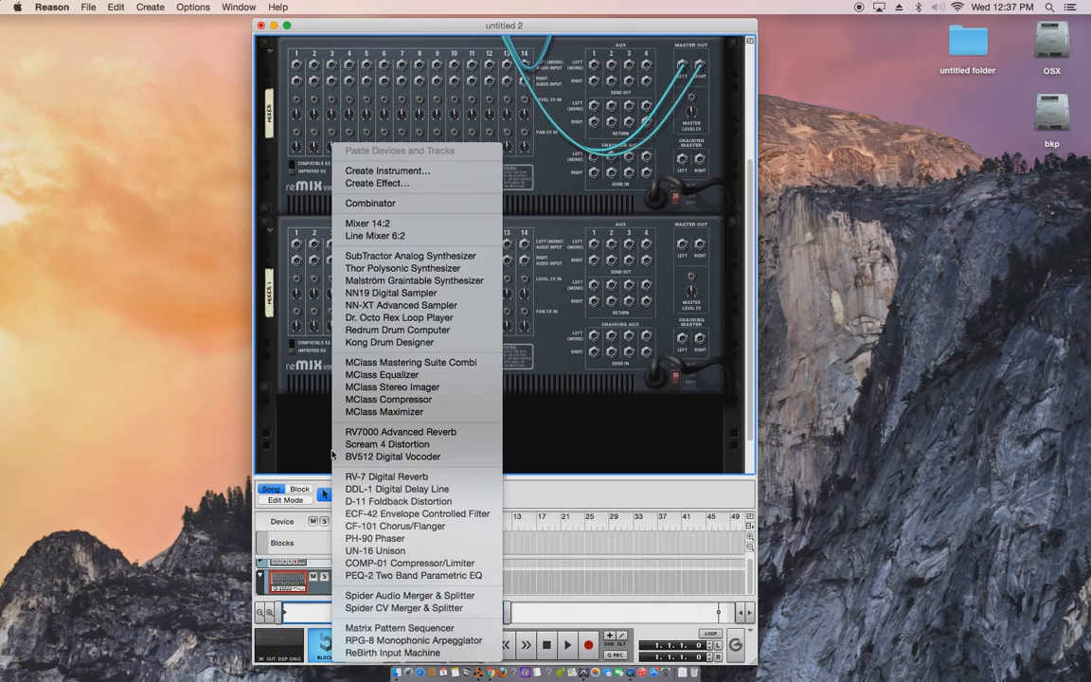
{"action": "left_click", "coordinate": [435, 330]}
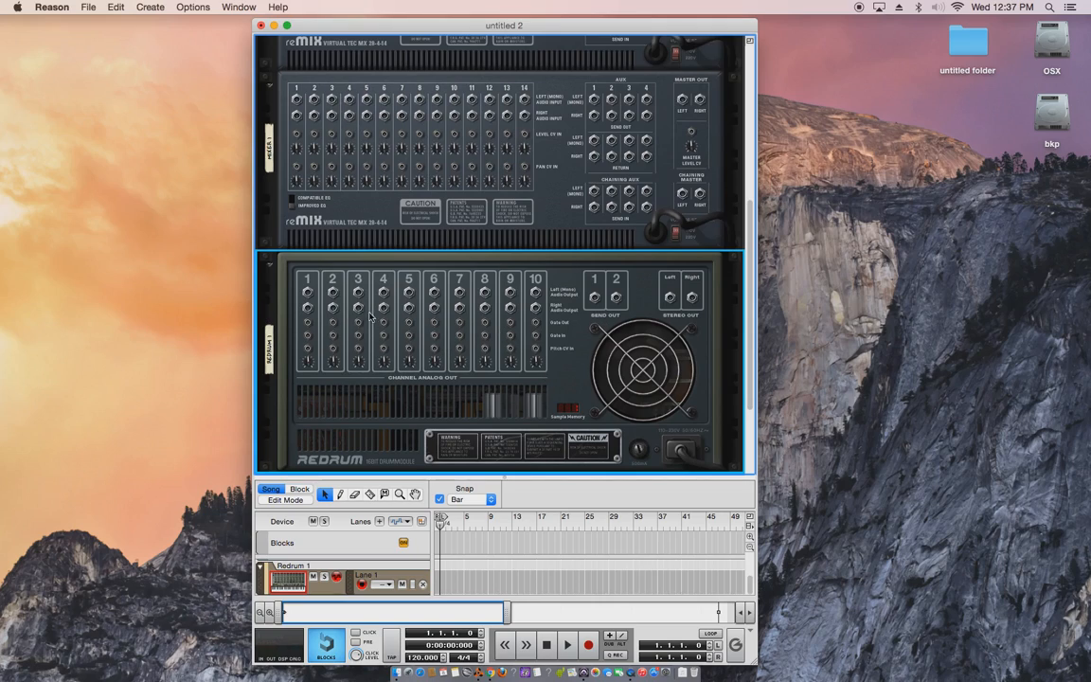
{"action": "scroll", "coordinate": [447, 273], "scroll_direction": "up", "scroll_amount": 4}
{"action": "scroll", "coordinate": [568, 303], "scroll_direction": "down", "scroll_amount": 2}
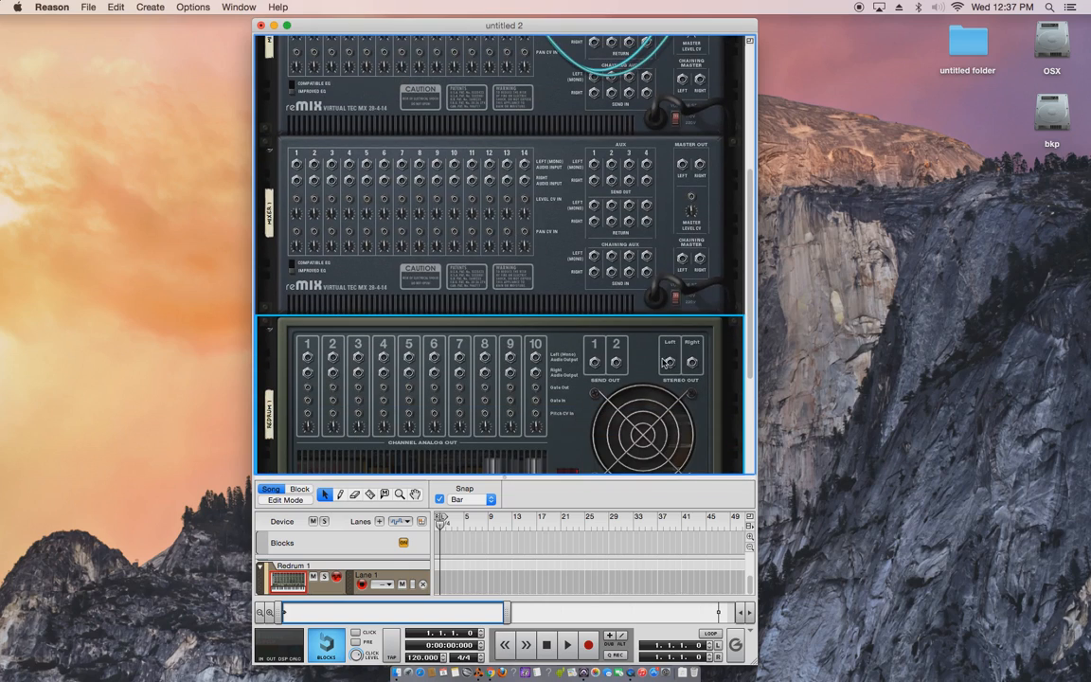
{"action": "left_click_drag", "start_coordinate": [669, 363], "coordinate": [326, 196]}
{"action": "scroll", "coordinate": [466, 332], "scroll_direction": "up", "scroll_amount": 4}
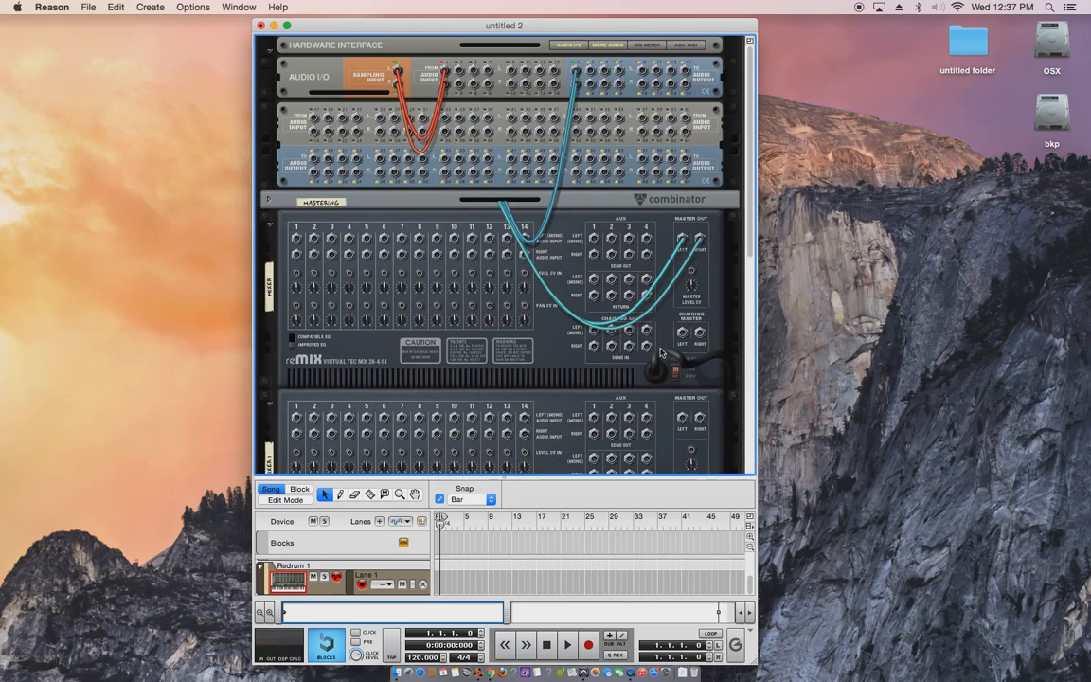
{"action": "scroll", "coordinate": [467, 332], "scroll_direction": "down", "scroll_amount": 4}
Add an RV-7 Digital Reverb and a DDL-1 Digital Delay Line side by side beneath the second mixer, without automatic cabling.
{"action": "left_click", "coordinate": [331, 378]}
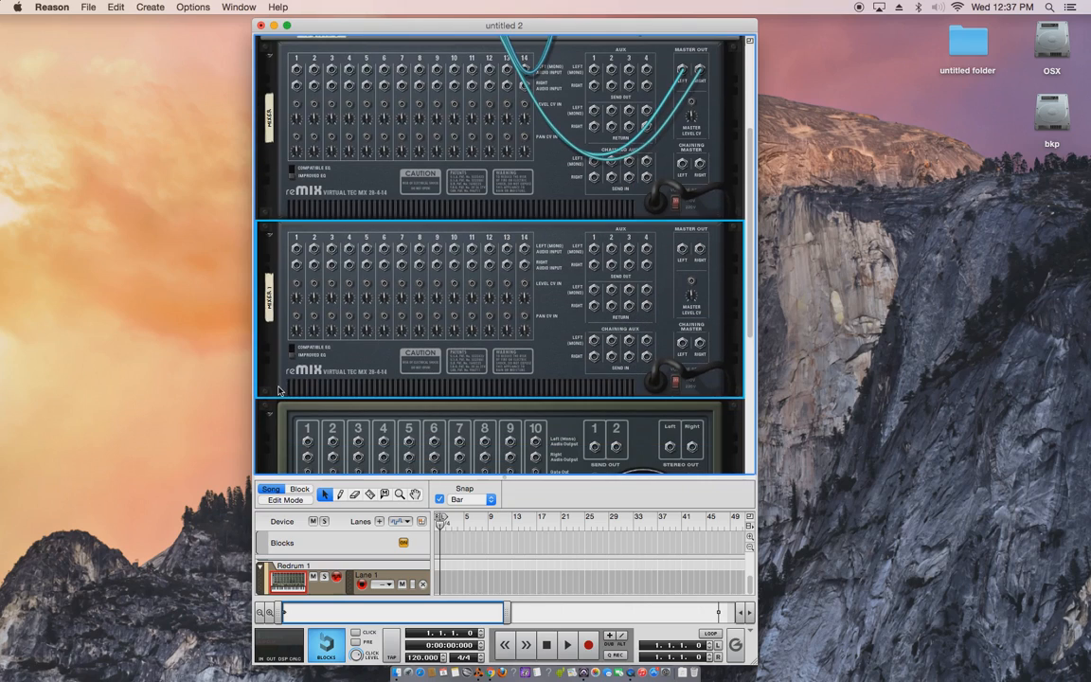
{"action": "right_click", "coordinate": [331, 372]}
{"action": "mouse_move", "coordinate": [398, 476]}
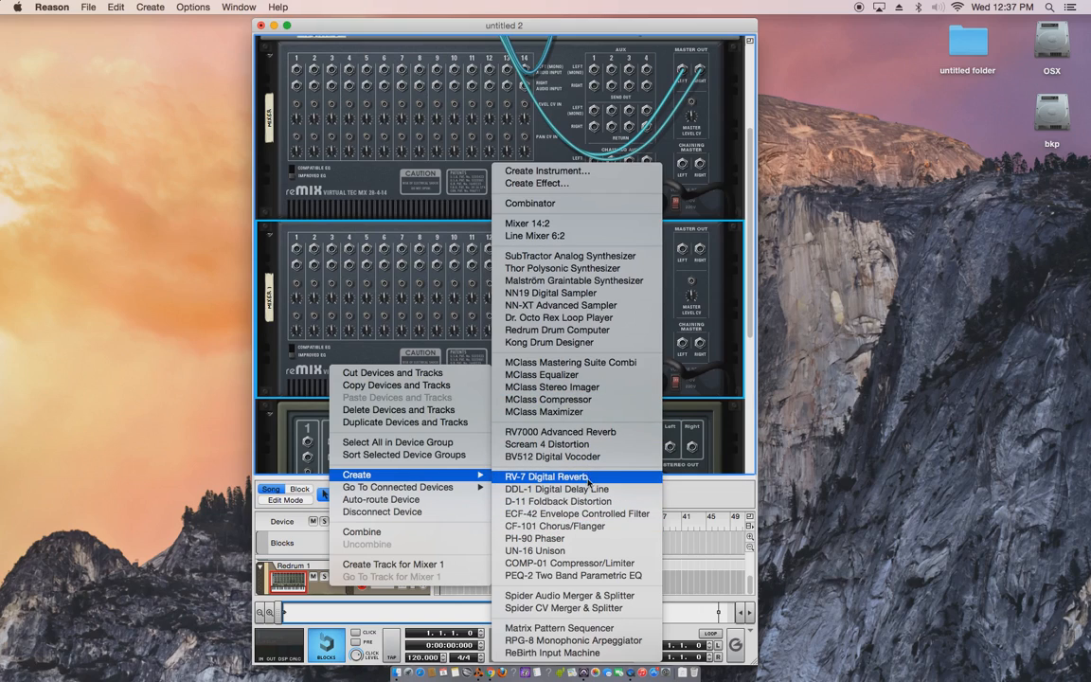
{"action": "left_click", "coordinate": [583, 480]}
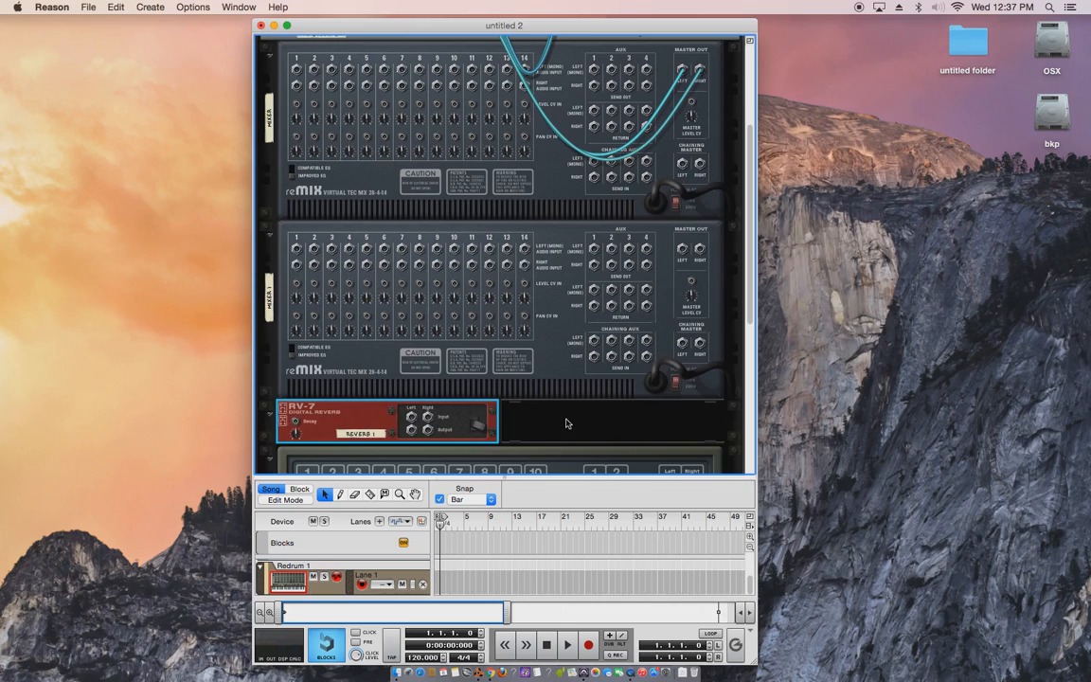
{"action": "right_click", "coordinate": [564, 423]}
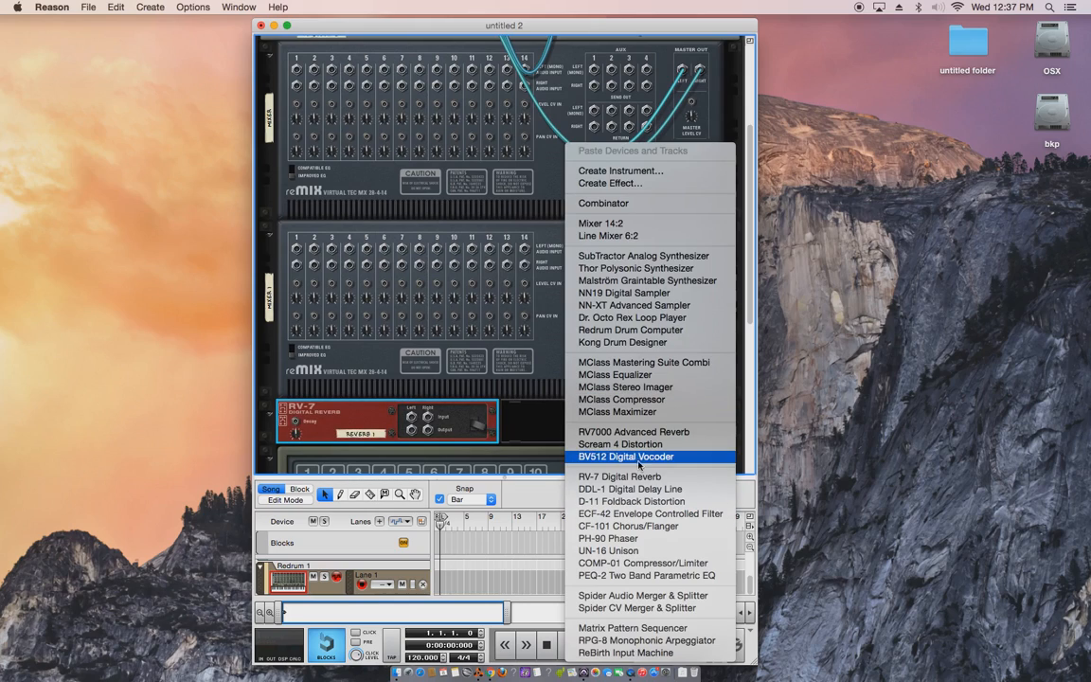
{"action": "left_click", "coordinate": [648, 489]}
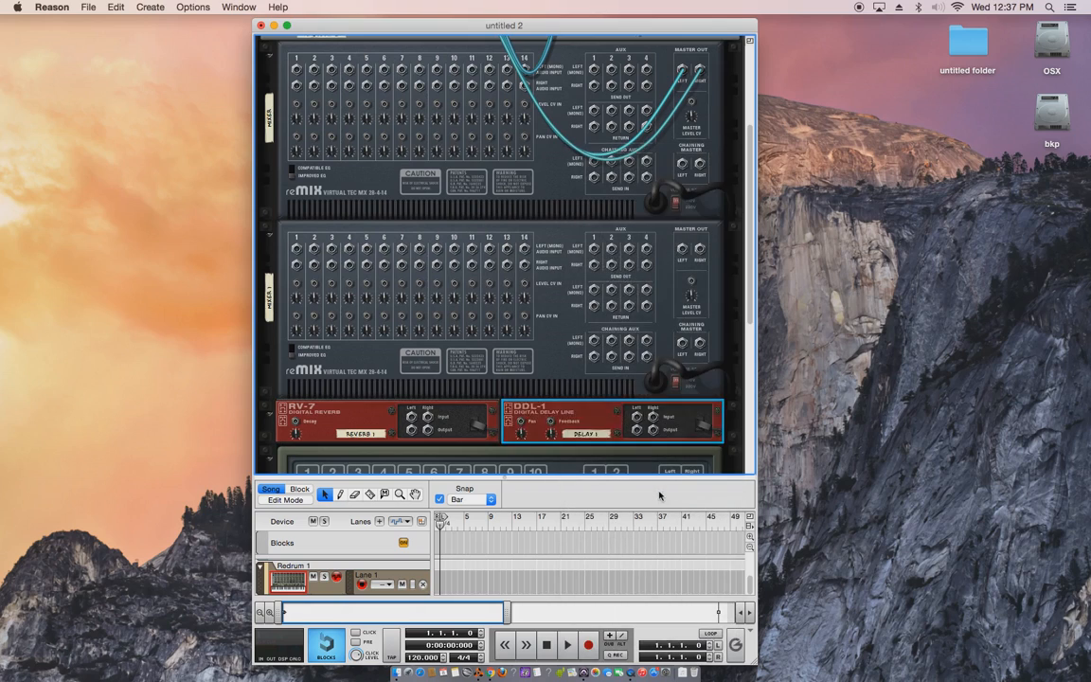
Turn the rack back to its front and examine the aux returns and master section of the mixers.
{"action": "scroll", "coordinate": [587, 416], "scroll_direction": "up", "scroll_amount": 5}
{"action": "left_click", "coordinate": [587, 417]}
{"action": "scroll", "coordinate": [568, 403], "scroll_direction": "up", "scroll_amount": 2}
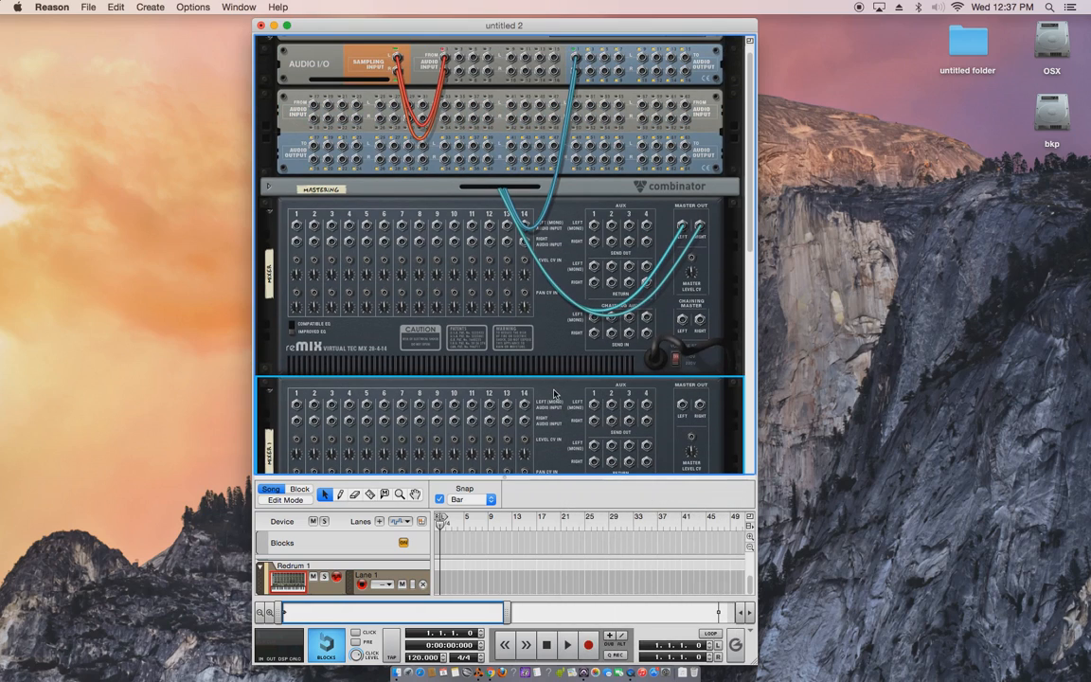
{"action": "key", "text": "Tab"}
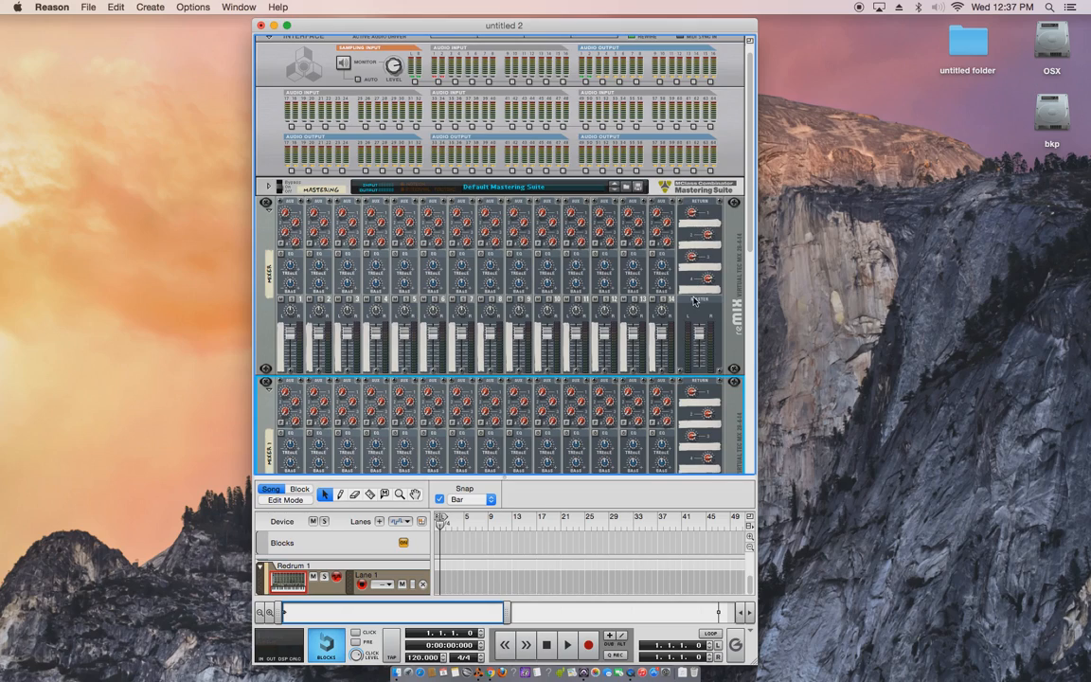
{"action": "left_click", "coordinate": [705, 230]}
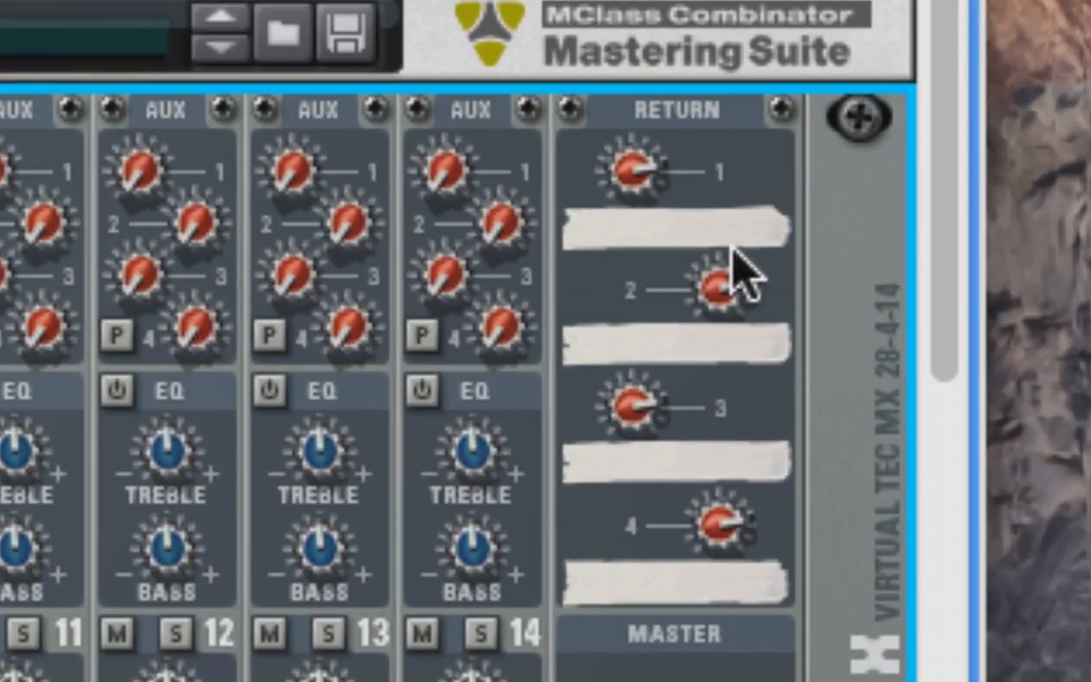
{"action": "scroll", "coordinate": [853, 379], "scroll_direction": "down", "scroll_amount": 3}
{"action": "scroll", "coordinate": [815, 385], "scroll_direction": "up", "scroll_amount": 1}
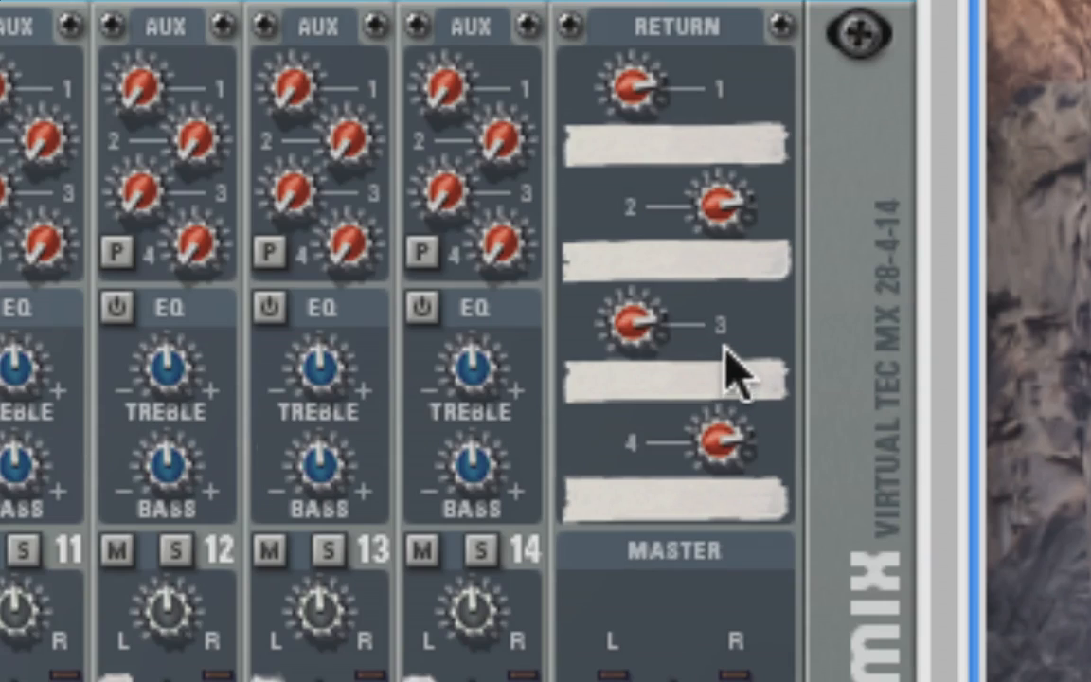
{"action": "scroll", "coordinate": [720, 340], "scroll_direction": "down", "scroll_amount": 6}
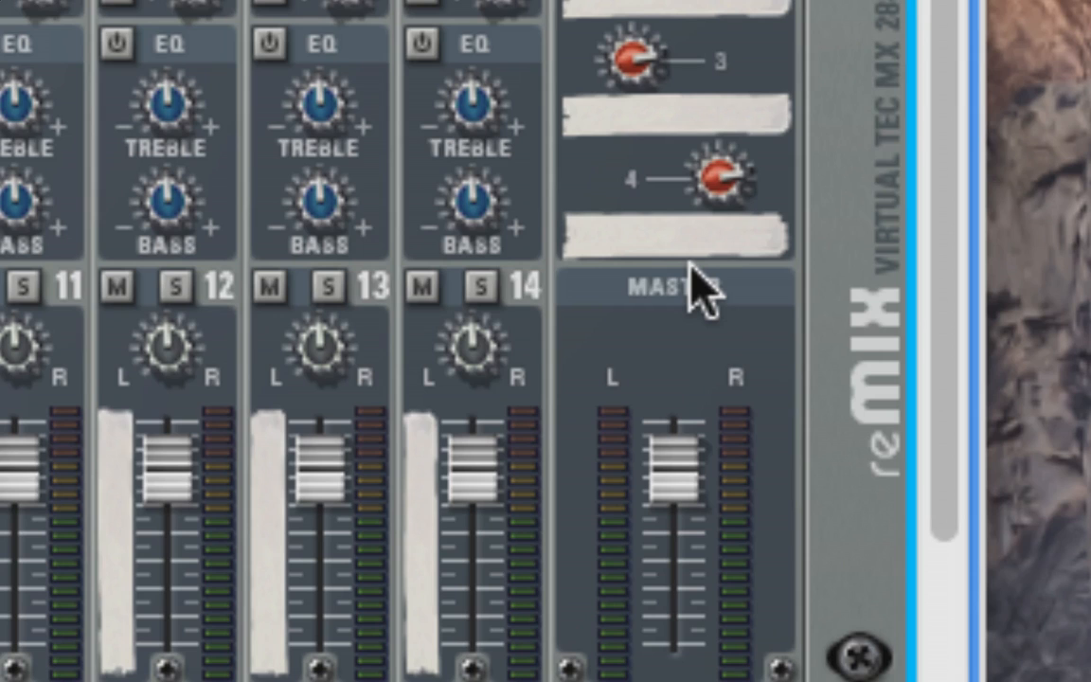
Look over both mixers' aux returns and pull the second mixer's master fader fully down.
{"action": "scroll", "coordinate": [701, 288], "scroll_direction": "up", "scroll_amount": 6}
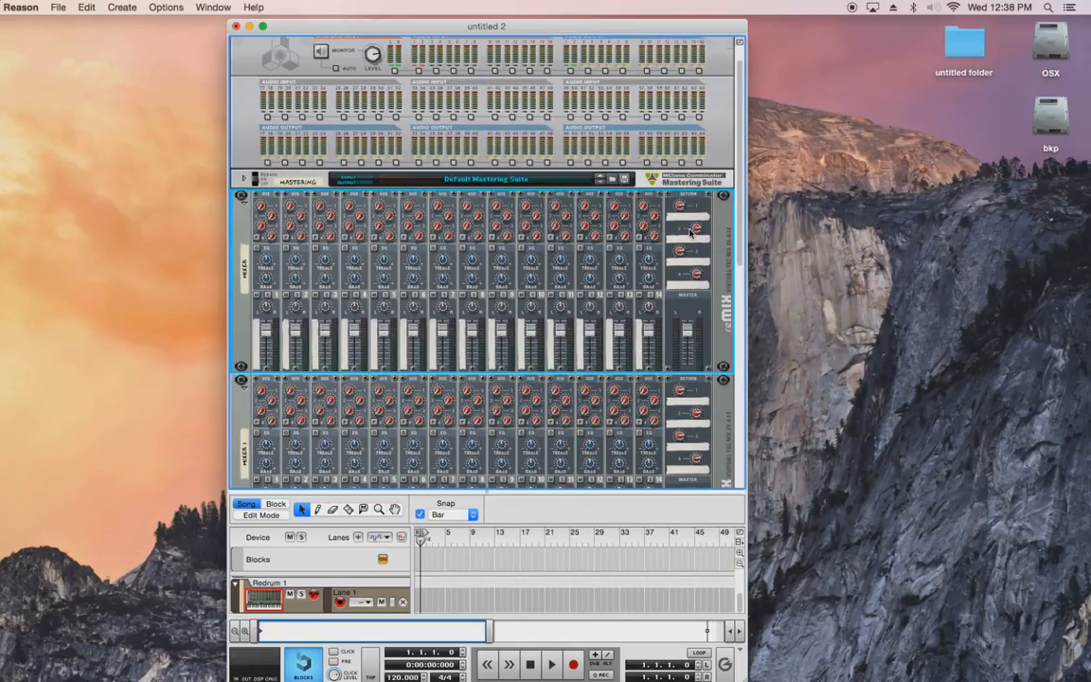
{"action": "scroll", "coordinate": [691, 233], "scroll_direction": "down", "scroll_amount": 8}
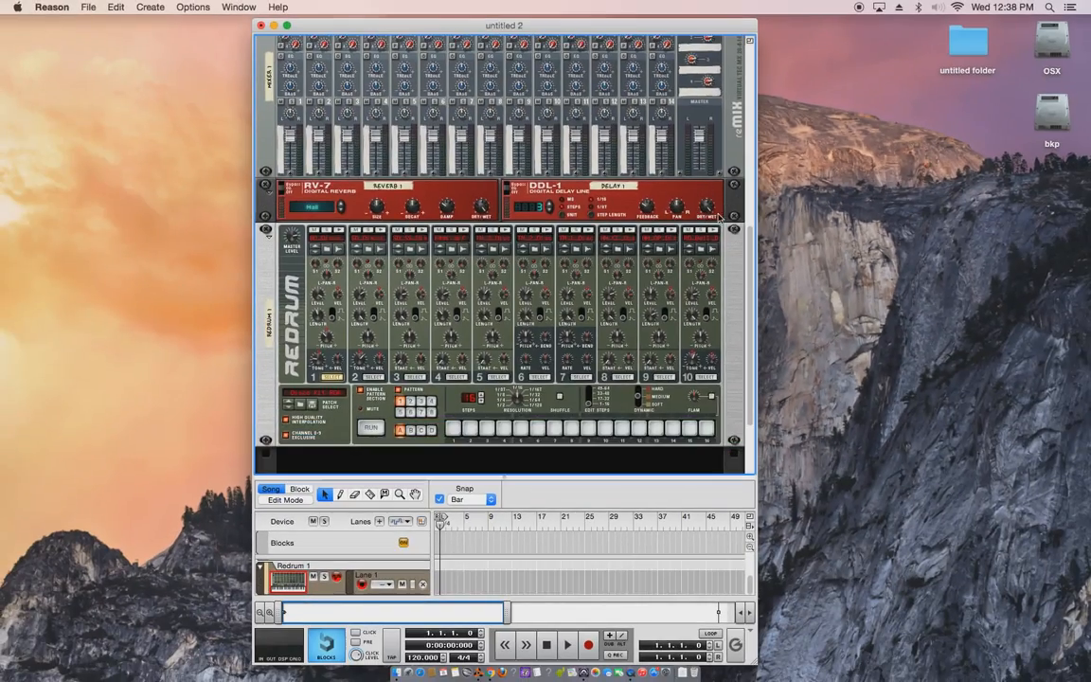
{"action": "scroll", "coordinate": [722, 214], "scroll_direction": "up", "scroll_amount": 6}
{"action": "scroll", "coordinate": [724, 206], "scroll_direction": "up", "scroll_amount": 4}
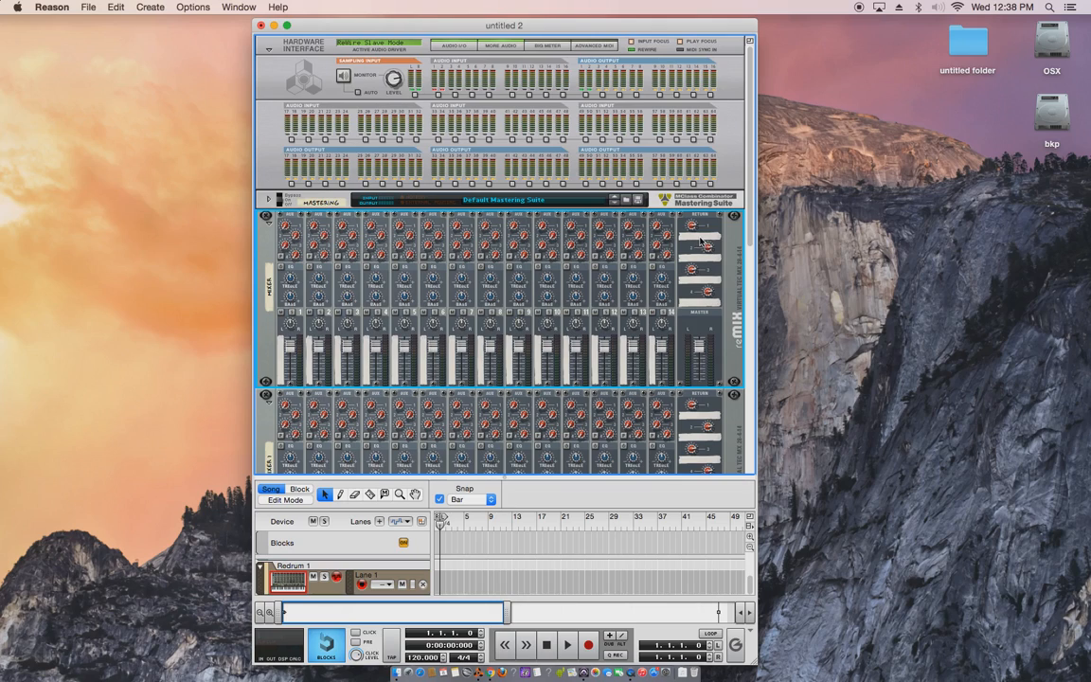
{"action": "scroll", "coordinate": [699, 241], "scroll_direction": "down", "scroll_amount": 2}
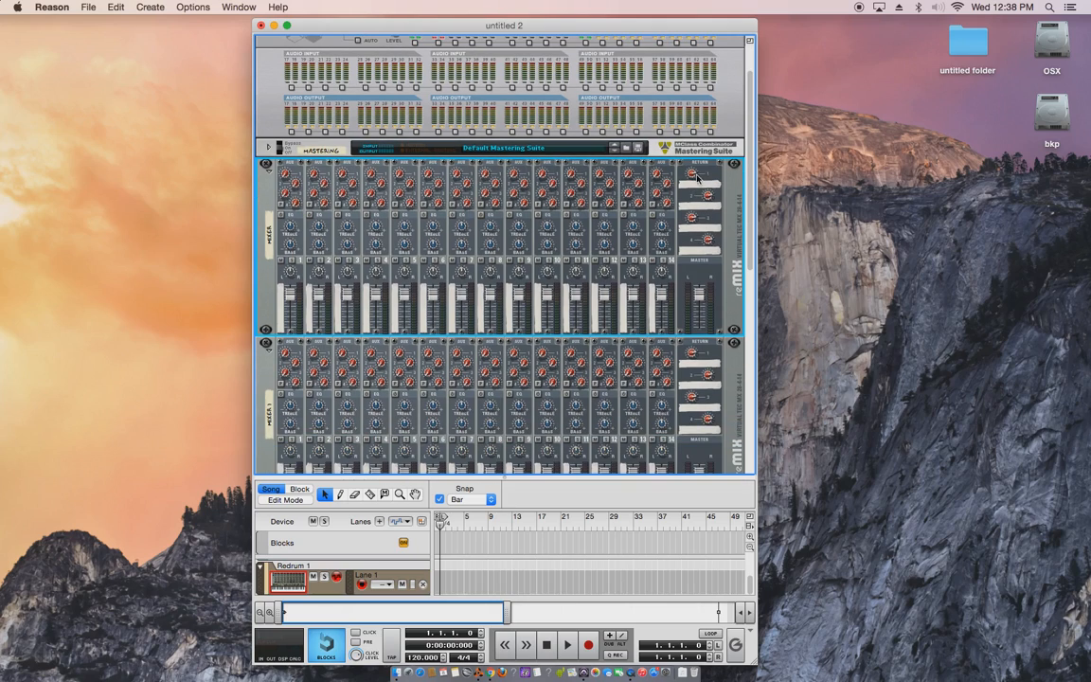
{"action": "scroll", "coordinate": [701, 217], "scroll_direction": "down", "scroll_amount": 4}
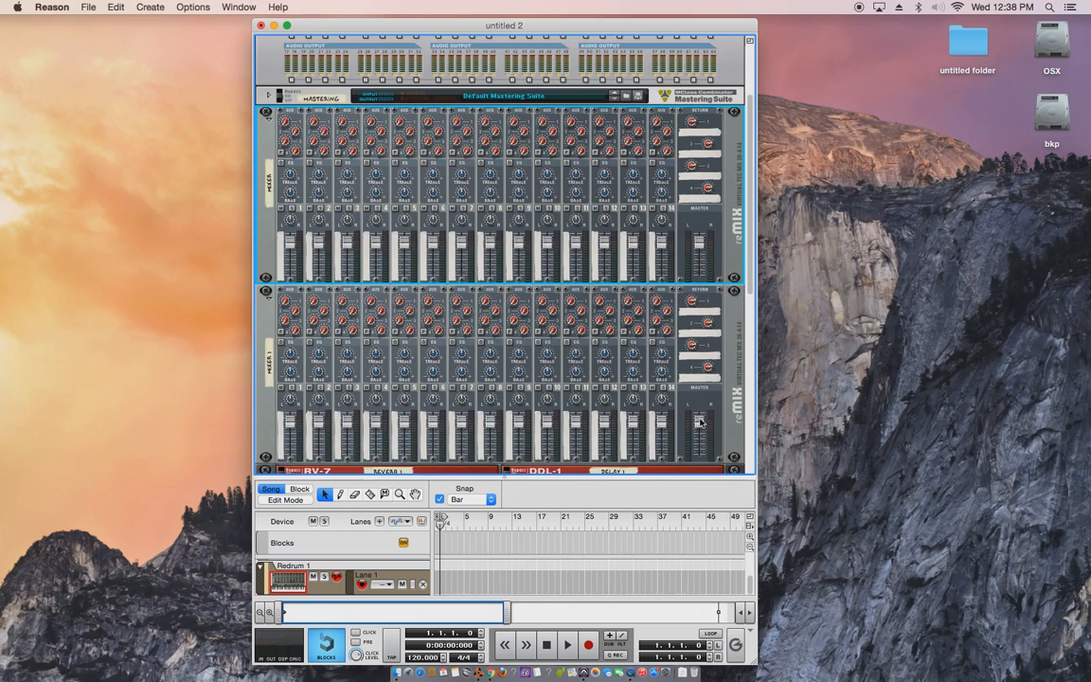
{"action": "scroll", "coordinate": [676, 376], "scroll_direction": "down", "scroll_amount": 3}
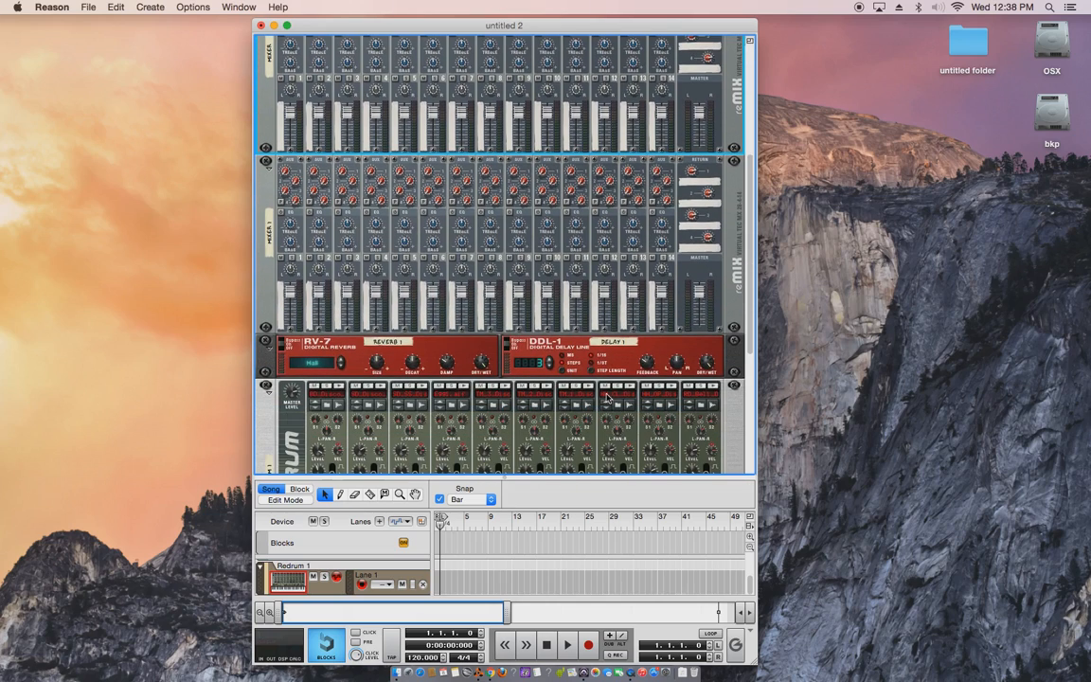
{"action": "left_click", "coordinate": [699, 346]}
On the rack's back, cable the first mixer's aux send 1 to the RV-7 inputs and the RV-7 outputs to return 1, then check the front.
{"action": "key", "text": "Tab"}
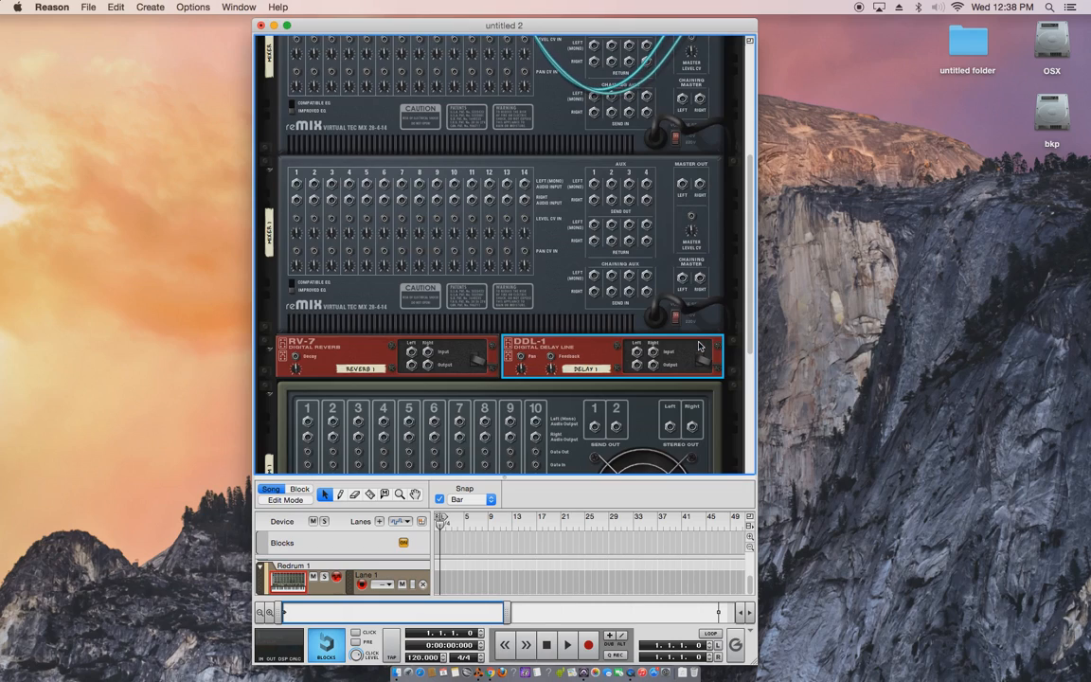
{"action": "left_click_drag", "start_coordinate": [413, 354], "coordinate": [611, 124]}
{"action": "left_click_drag", "start_coordinate": [597, 114], "coordinate": [594, 110]}
{"action": "scroll", "coordinate": [521, 284], "scroll_direction": "down", "scroll_amount": 2}
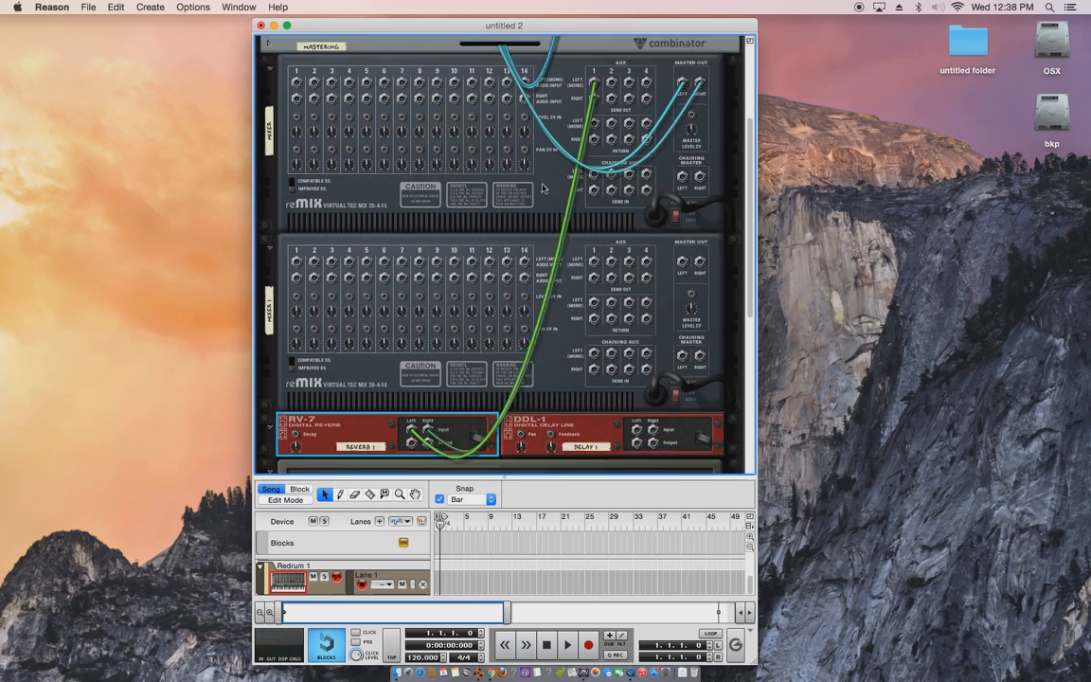
{"action": "left_click_drag", "start_coordinate": [410, 409], "coordinate": [595, 112]}
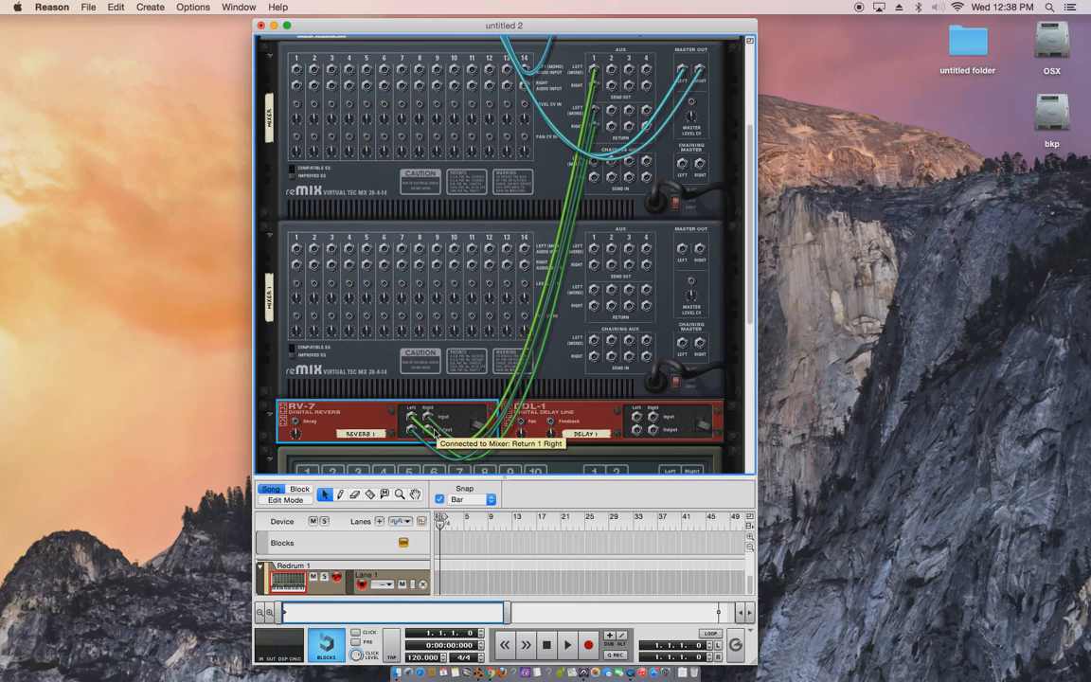
{"action": "key", "text": "Tab"}
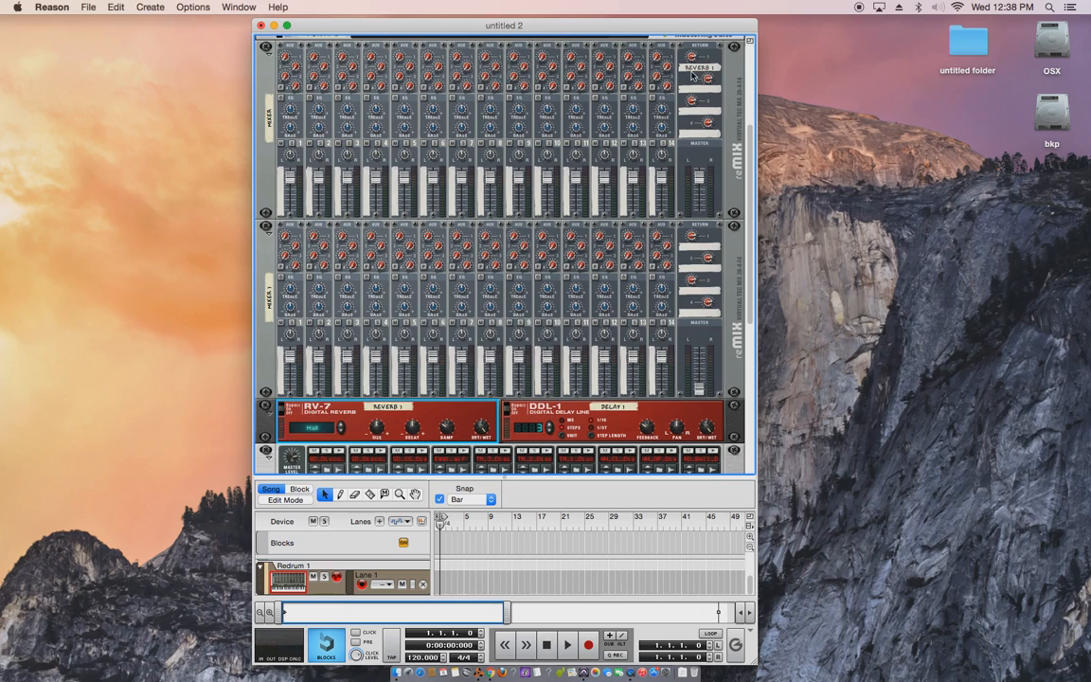
{"action": "scroll", "coordinate": [698, 75], "scroll_direction": "up", "scroll_amount": 5}
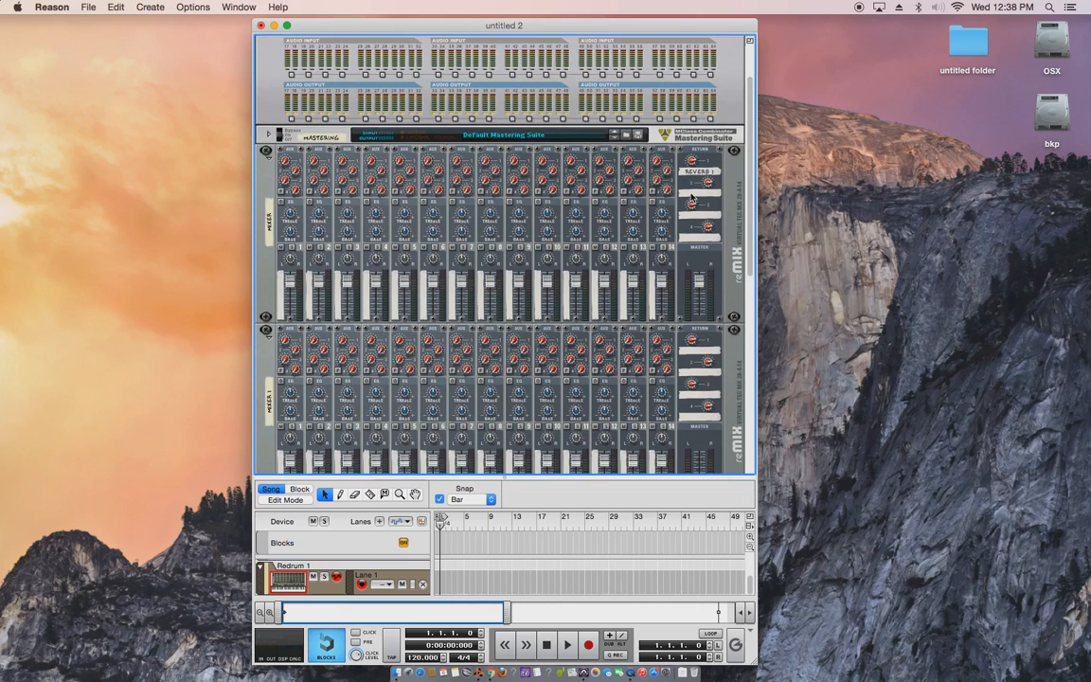
{"action": "scroll", "coordinate": [712, 186], "scroll_direction": "up", "scroll_amount": 3}
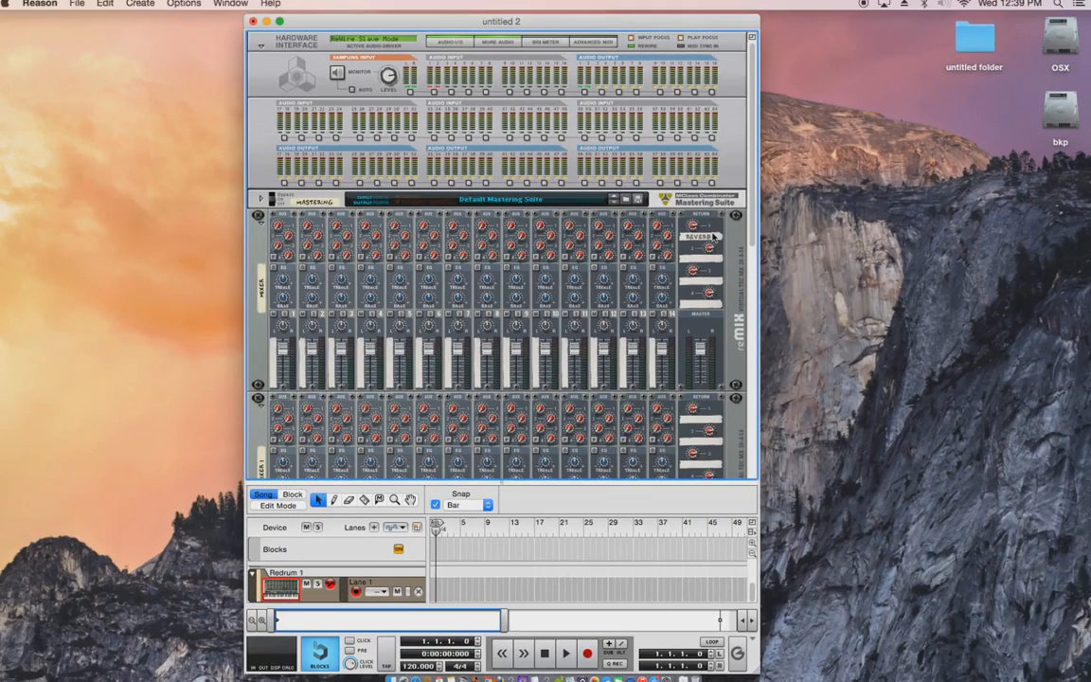
Cable the first mixer's aux send 2 to the DDL-1 inputs and the DDL-1 outputs to return 2, then check the front return labels.
{"action": "scroll", "coordinate": [487, 469], "scroll_direction": "down", "scroll_amount": 10}
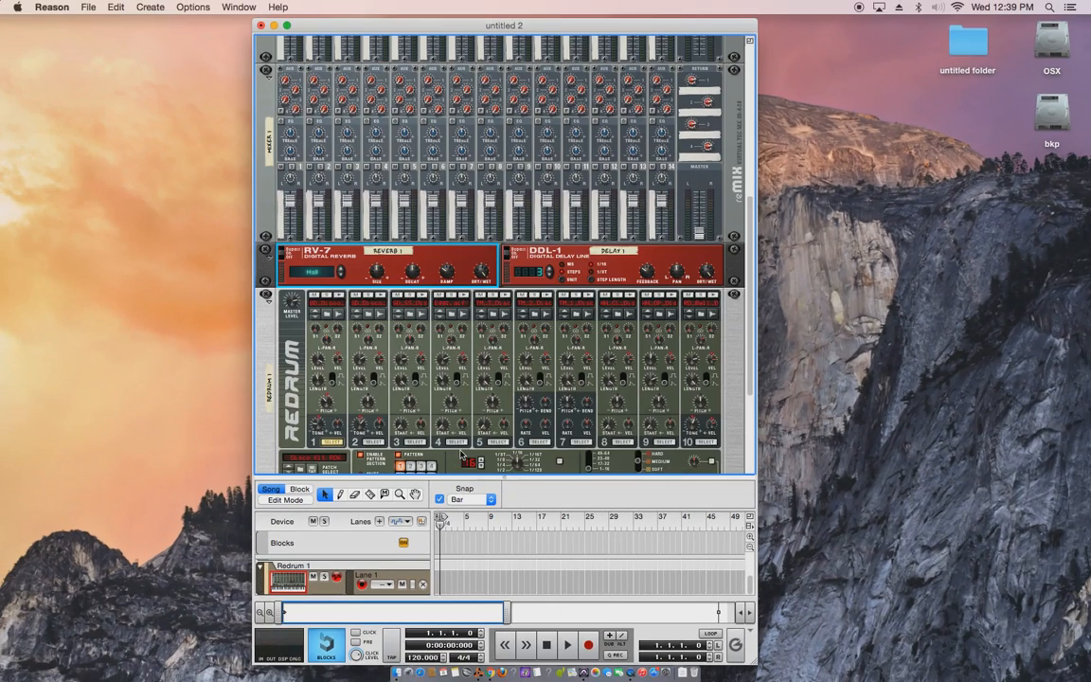
{"action": "key", "text": "Tab"}
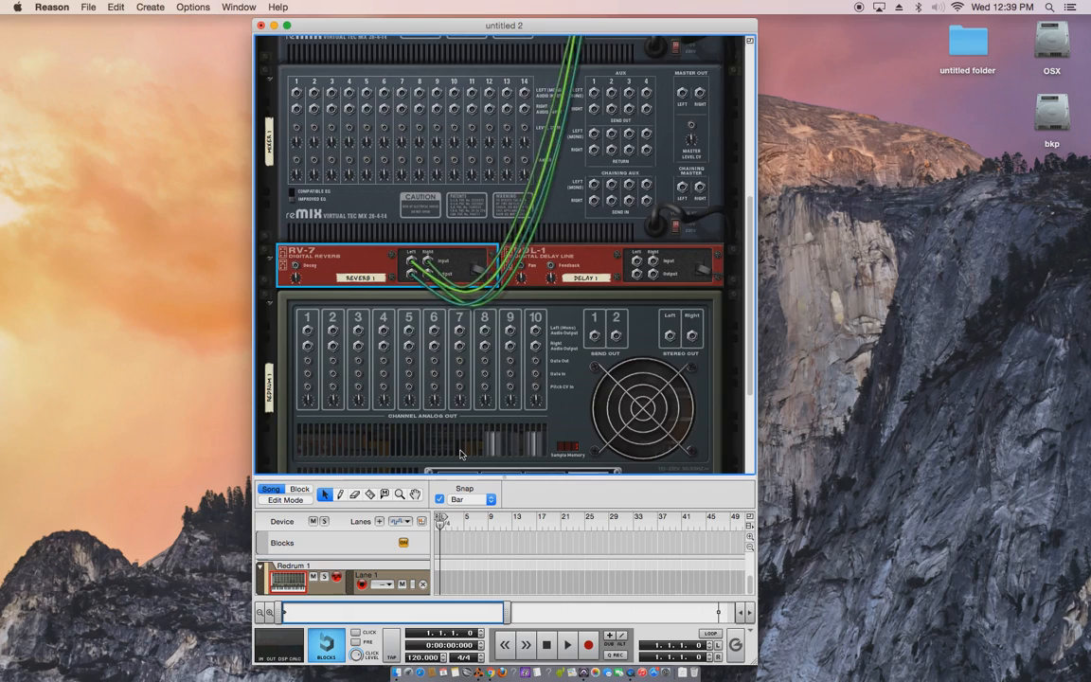
{"action": "scroll", "coordinate": [648, 283], "scroll_direction": "up", "scroll_amount": 5}
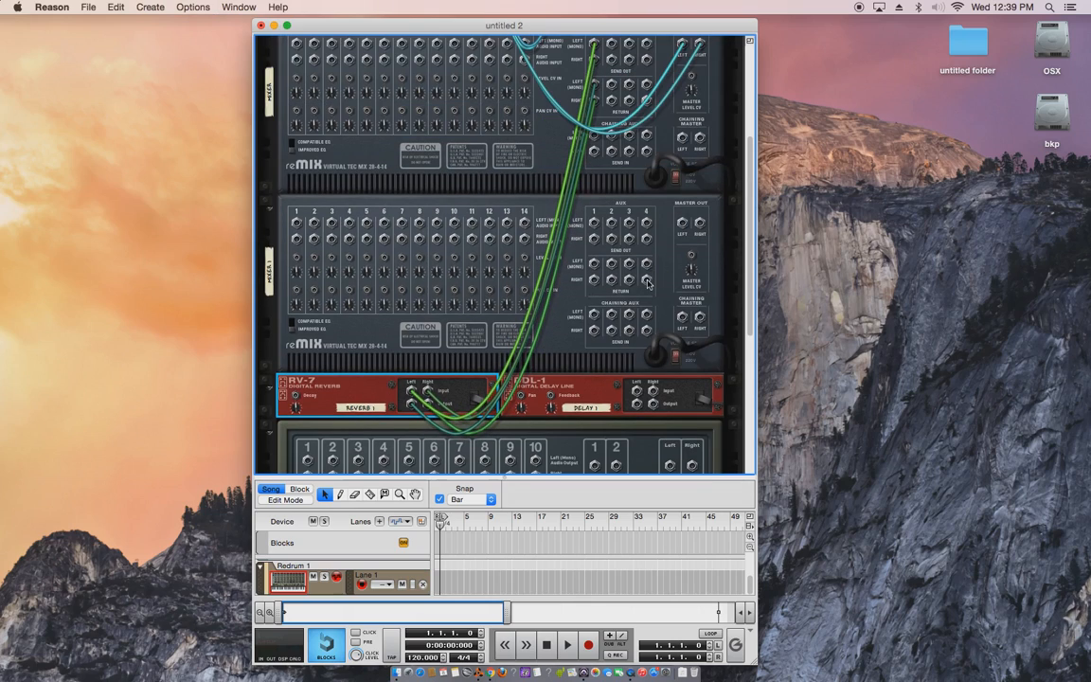
{"action": "left_click_drag", "start_coordinate": [639, 395], "coordinate": [616, 118]}
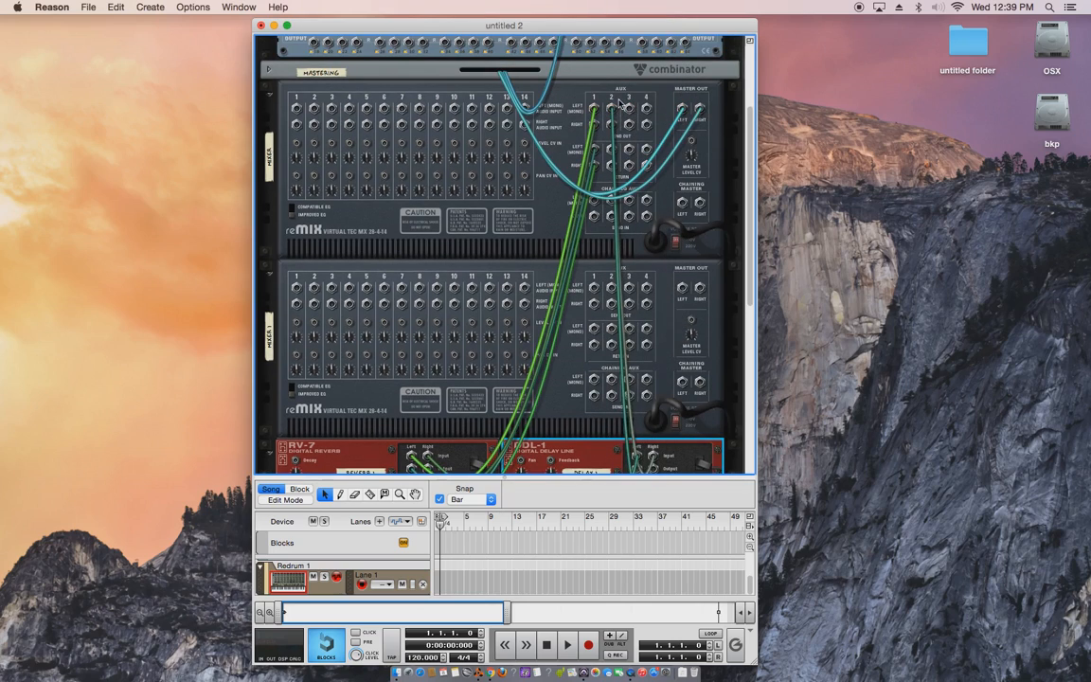
{"action": "scroll", "coordinate": [671, 442], "scroll_direction": "down", "scroll_amount": 3}
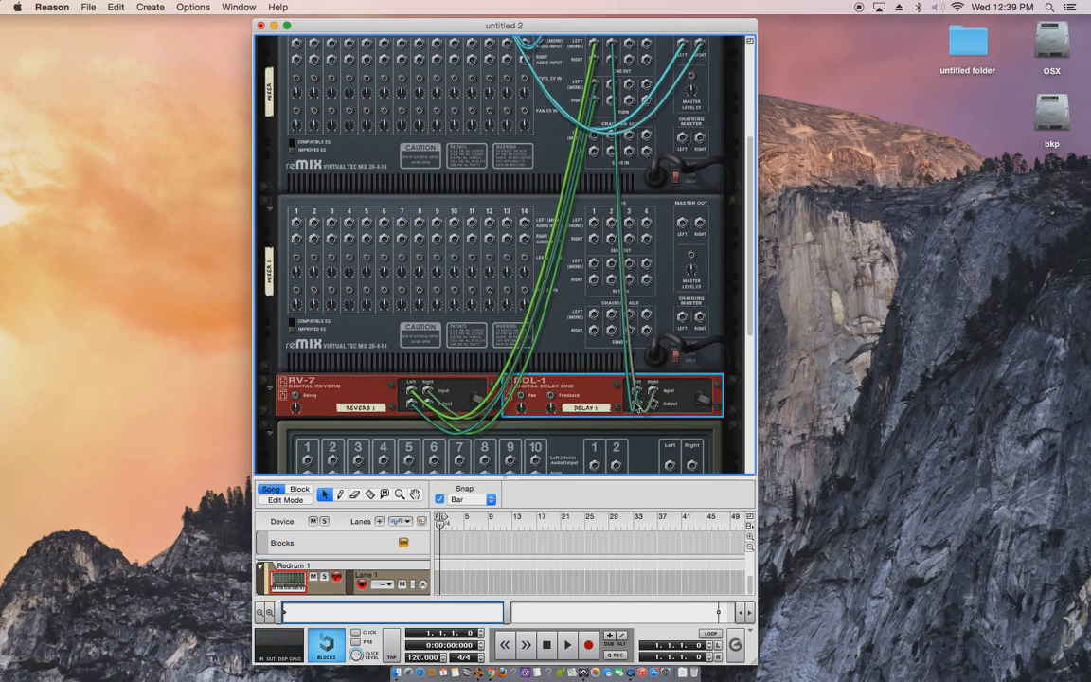
{"action": "left_click_drag", "start_coordinate": [639, 406], "coordinate": [617, 161]}
{"action": "scroll", "coordinate": [642, 206], "scroll_direction": "down", "scroll_amount": 8}
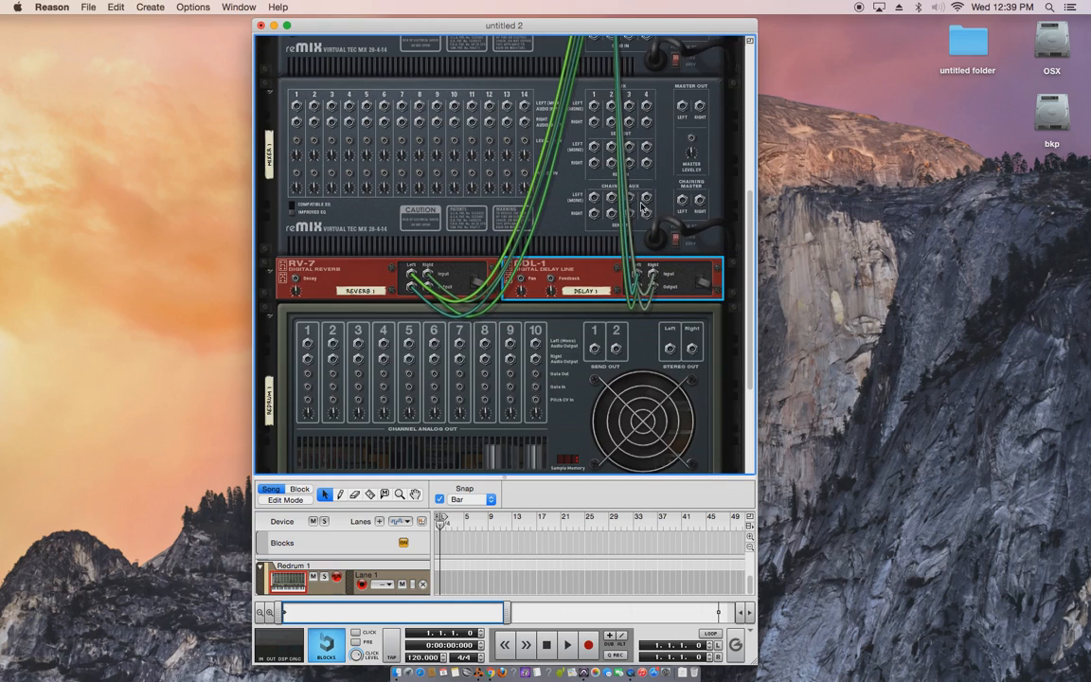
{"action": "key", "text": "Tab"}
{"action": "scroll", "coordinate": [642, 206], "scroll_direction": "up", "scroll_amount": 10}
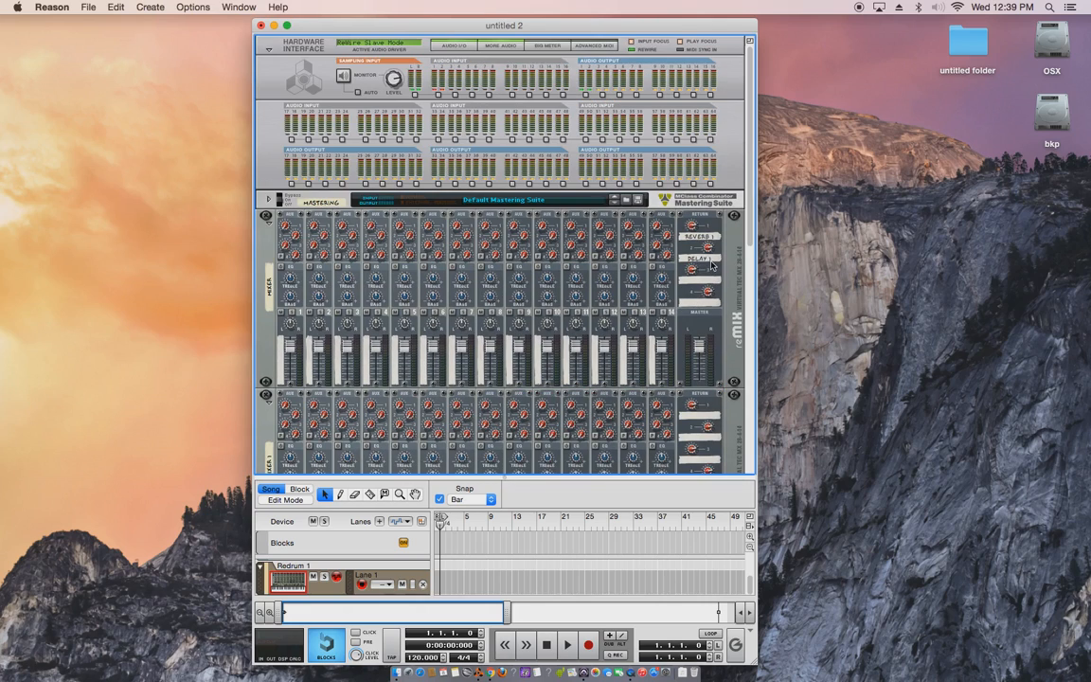
{"action": "left_click", "coordinate": [712, 265]}
On the rack's back, connect the second mixer's stereo master out to the first mixer's chaining master inputs.
{"action": "key", "text": "Tab"}
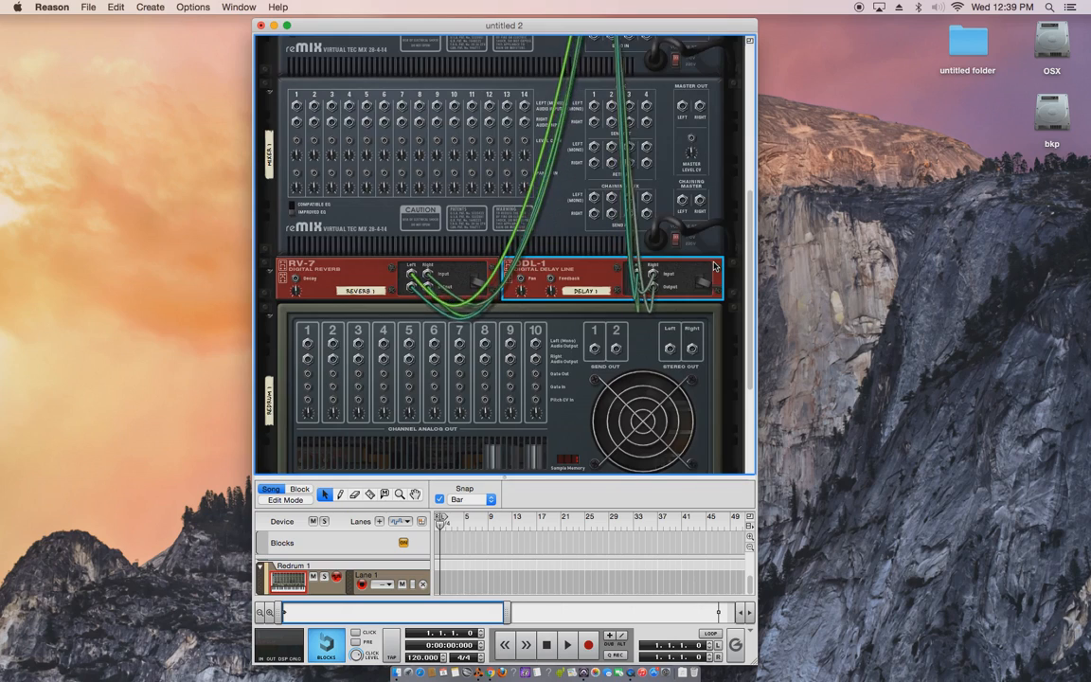
{"action": "scroll", "coordinate": [442, 283], "scroll_direction": "up", "scroll_amount": 8}
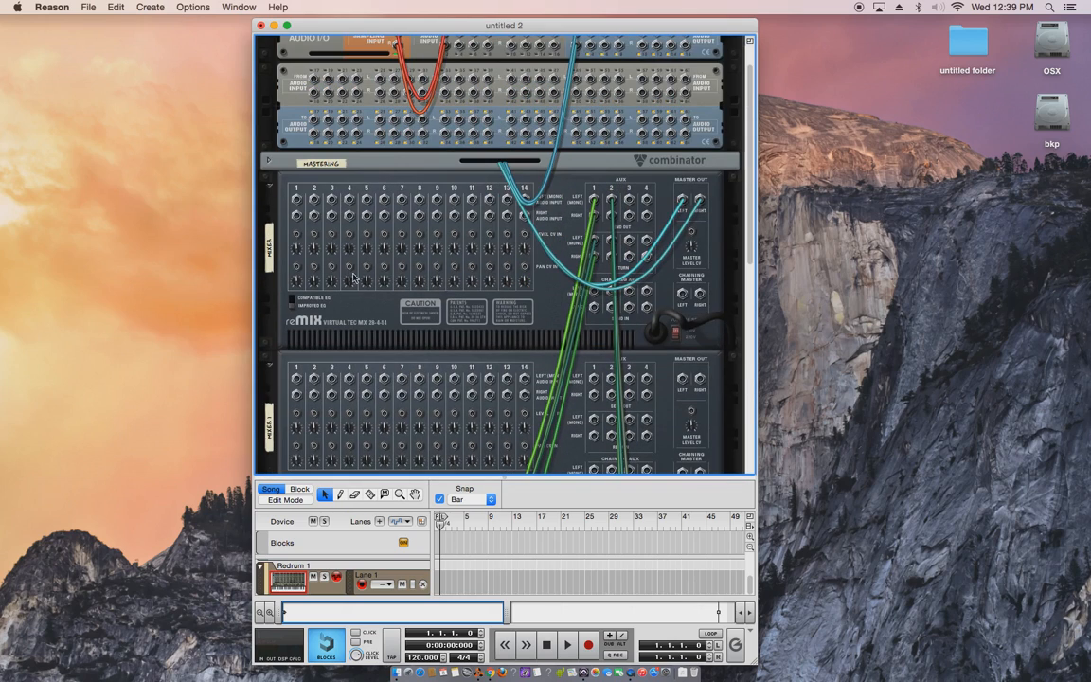
{"action": "scroll", "coordinate": [332, 244], "scroll_direction": "down", "scroll_amount": 6}
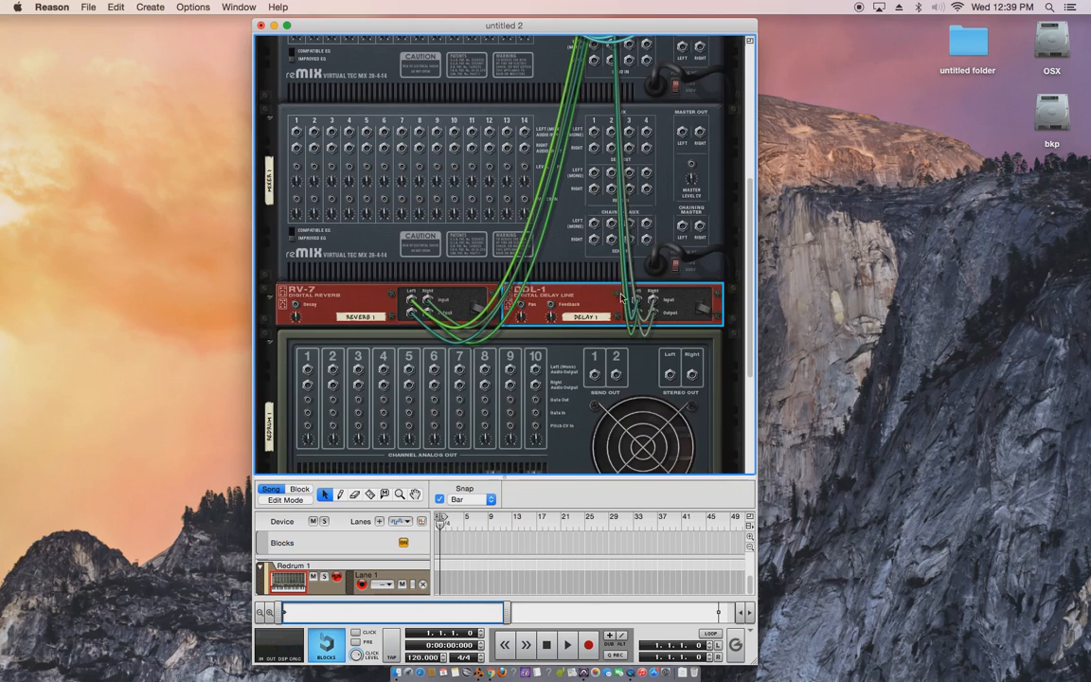
{"action": "scroll", "coordinate": [625, 296], "scroll_direction": "up", "scroll_amount": 8}
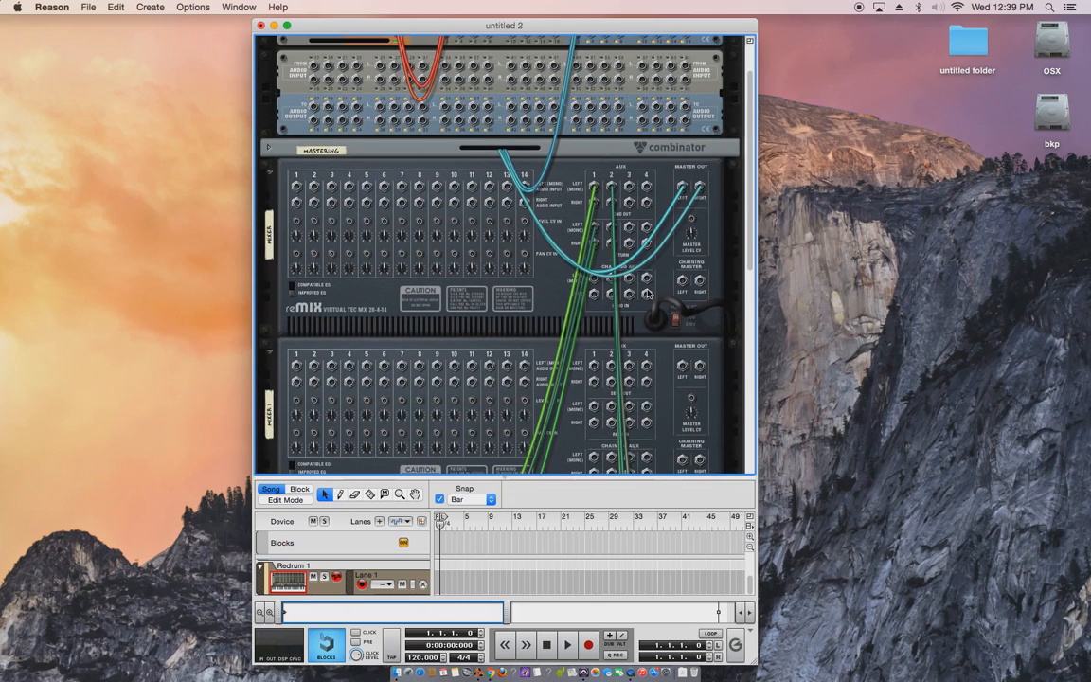
{"action": "scroll", "coordinate": [706, 294], "scroll_direction": "down", "scroll_amount": 6}
{"action": "scroll", "coordinate": [696, 321], "scroll_direction": "up", "scroll_amount": 6}
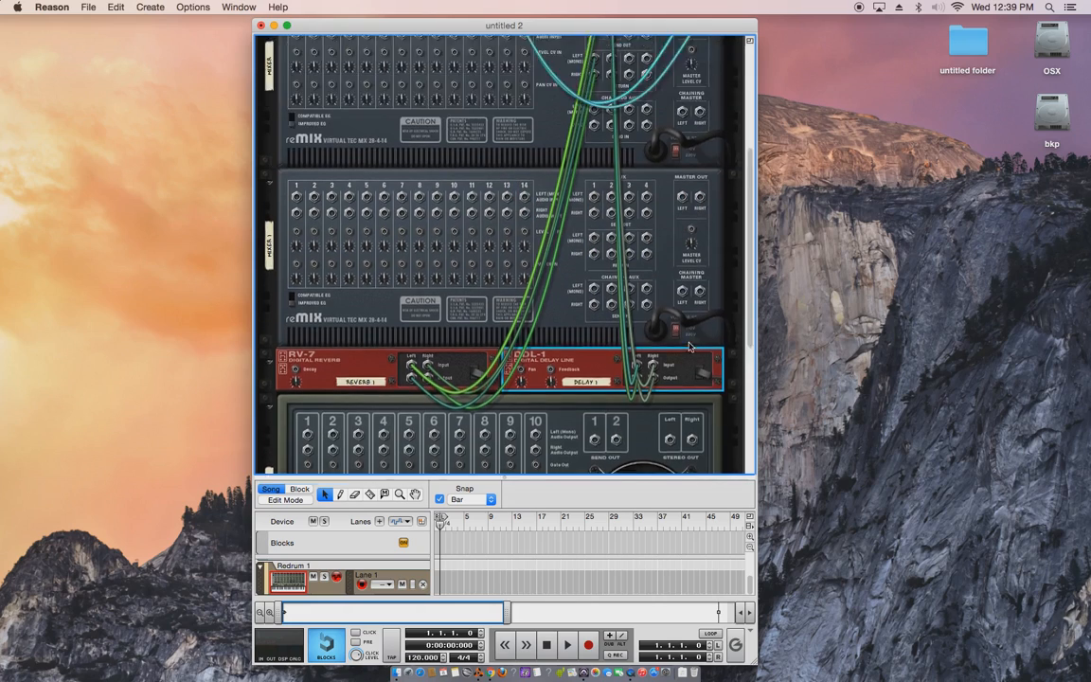
{"action": "scroll", "coordinate": [691, 344], "scroll_direction": "down", "scroll_amount": 1}
{"action": "left_click_drag", "start_coordinate": [682, 254], "coordinate": [700, 338]}
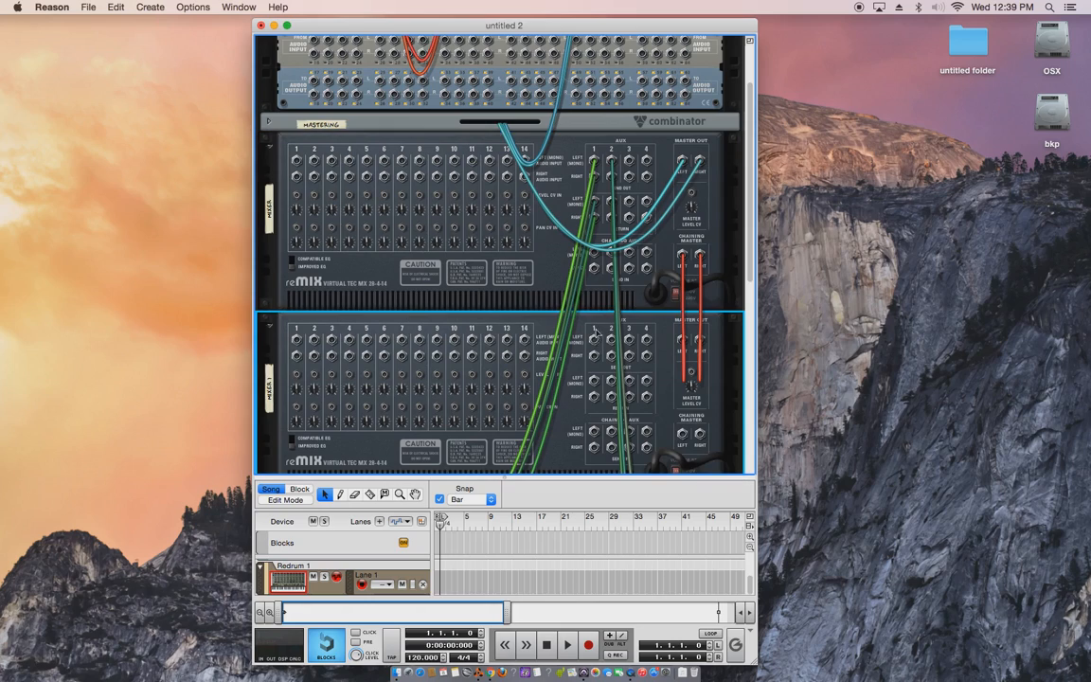
Connect the second mixer's aux send outs 1 to 4 to the matching chaining aux inputs on the first mixer.
{"action": "left_click_drag", "start_coordinate": [595, 339], "coordinate": [594, 252]}
{"action": "left_click_drag", "start_coordinate": [611, 343], "coordinate": [612, 252]}
{"action": "mouse_move", "coordinate": [629, 341]}
{"action": "left_mouse_down"}
{"action": "mouse_move", "coordinate": [628, 250]}
{"action": "mouse_move", "coordinate": [645, 284]}
{"action": "mouse_move", "coordinate": [644, 341]}
{"action": "left_mouse_up"}
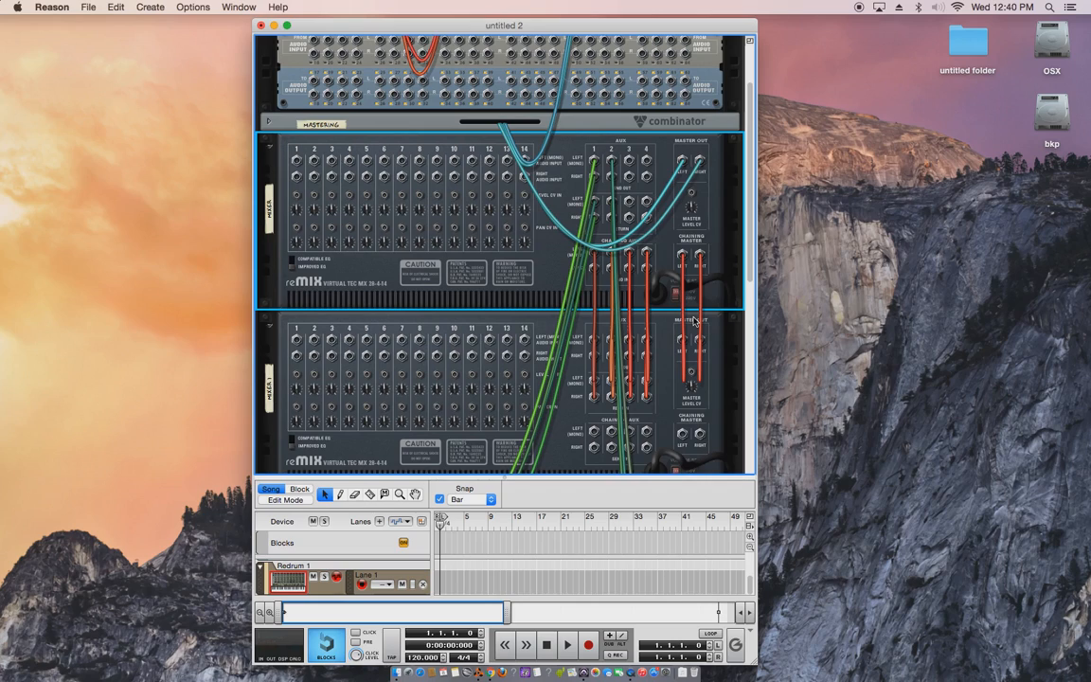
Turn the rack to its front and review the two chained mixers, the RV-7, the DDL-1 and the Redrum.
{"action": "key", "text": "Tab"}
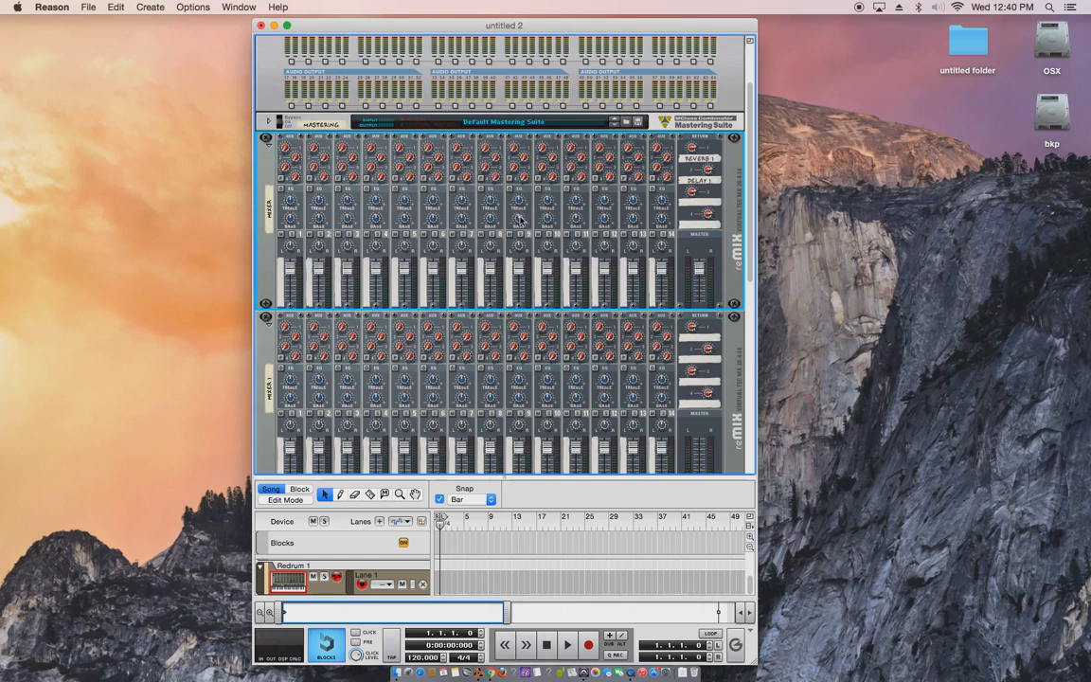
{"action": "scroll", "coordinate": [558, 265], "scroll_direction": "down", "scroll_amount": 2}
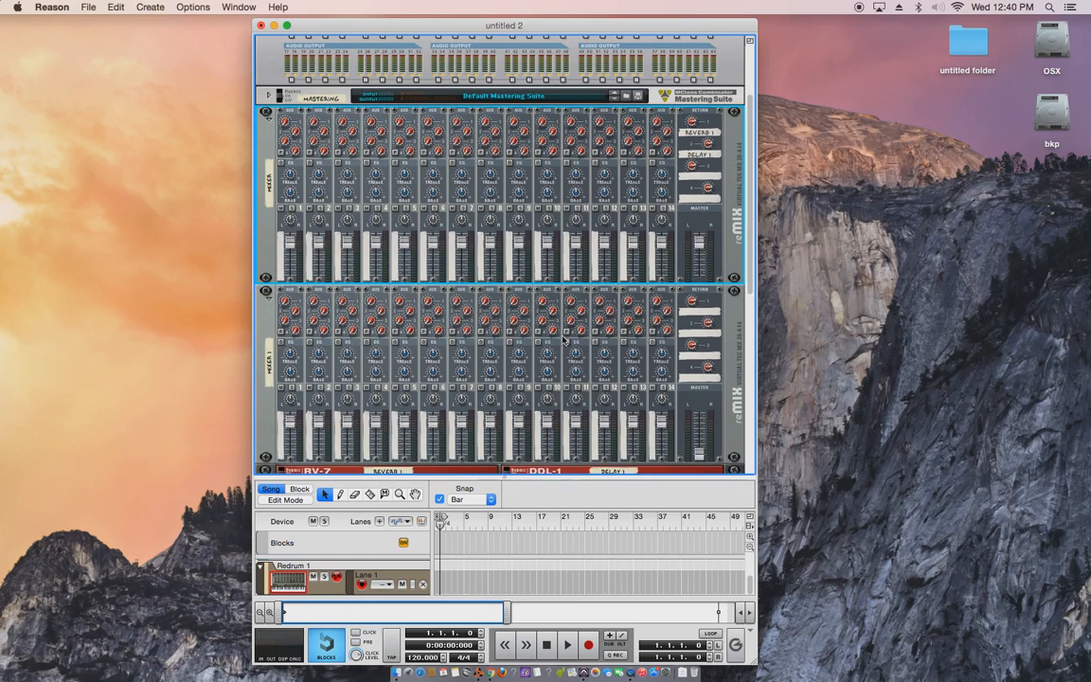
{"action": "scroll", "coordinate": [585, 350], "scroll_direction": "down", "scroll_amount": 5}
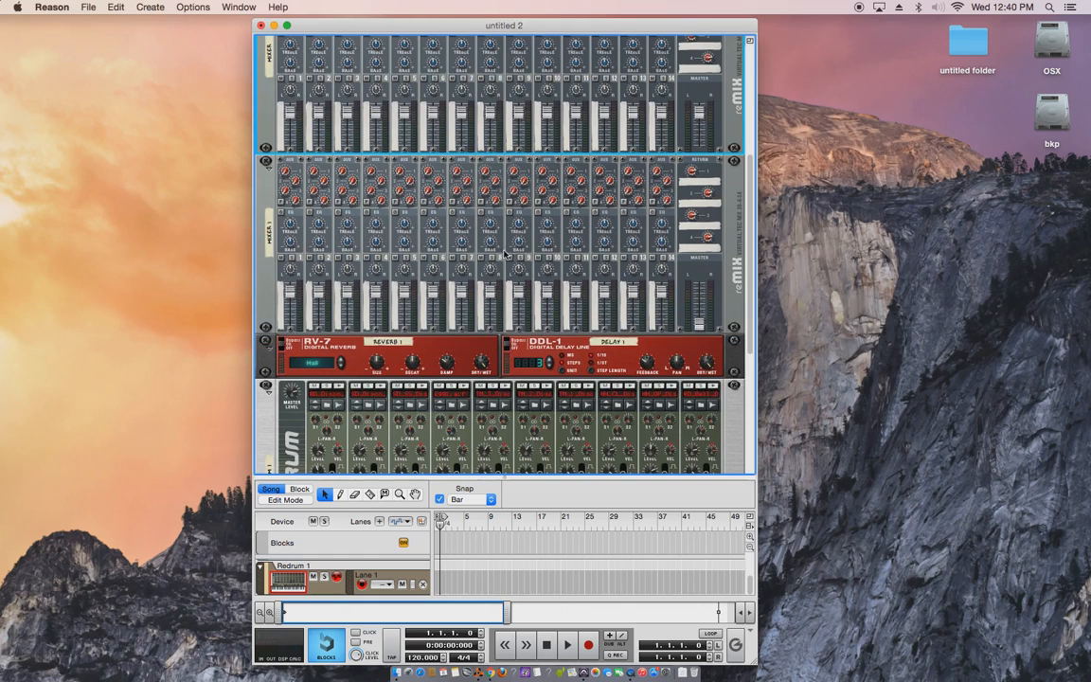
{"action": "scroll", "coordinate": [504, 254], "scroll_direction": "up", "scroll_amount": 4}
{"action": "scroll", "coordinate": [430, 272], "scroll_direction": "down", "scroll_amount": 6}
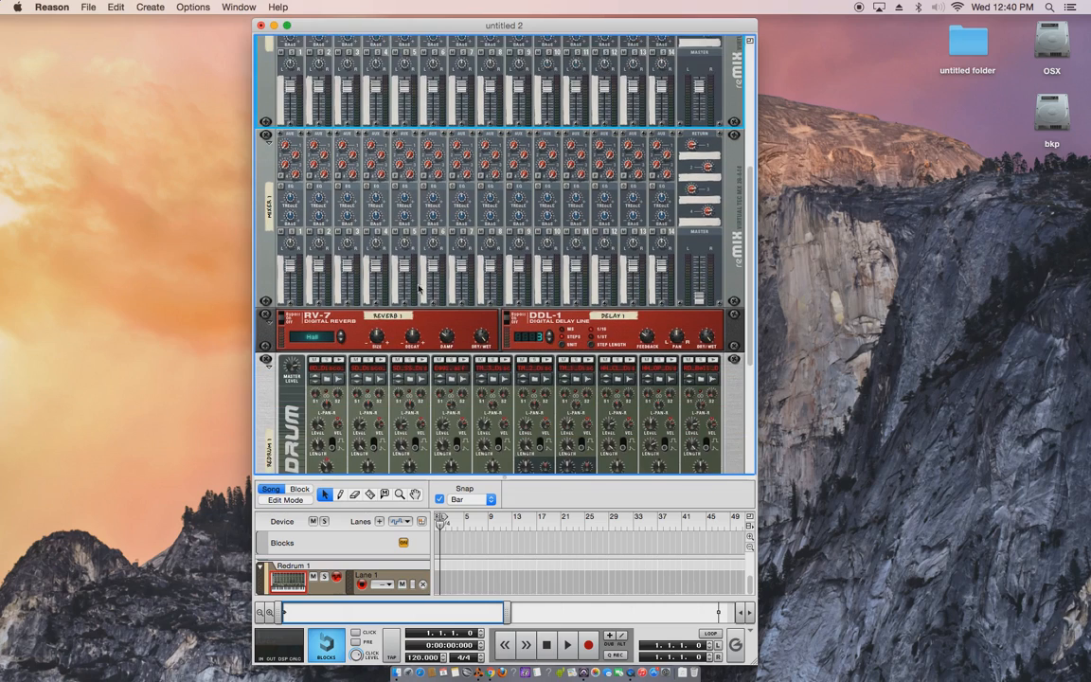
{"action": "scroll", "coordinate": [438, 272], "scroll_direction": "up", "scroll_amount": 5}
{"action": "scroll", "coordinate": [445, 272], "scroll_direction": "down", "scroll_amount": 5}
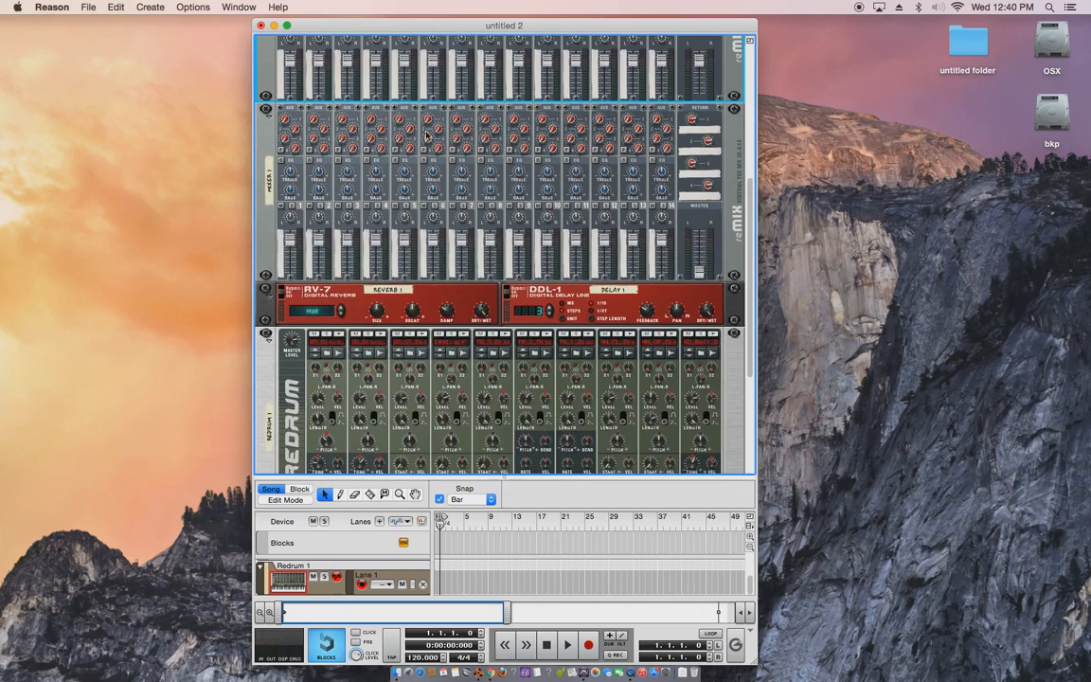
{"action": "left_click", "coordinate": [451, 189]}
{"action": "left_click", "coordinate": [445, 301]}
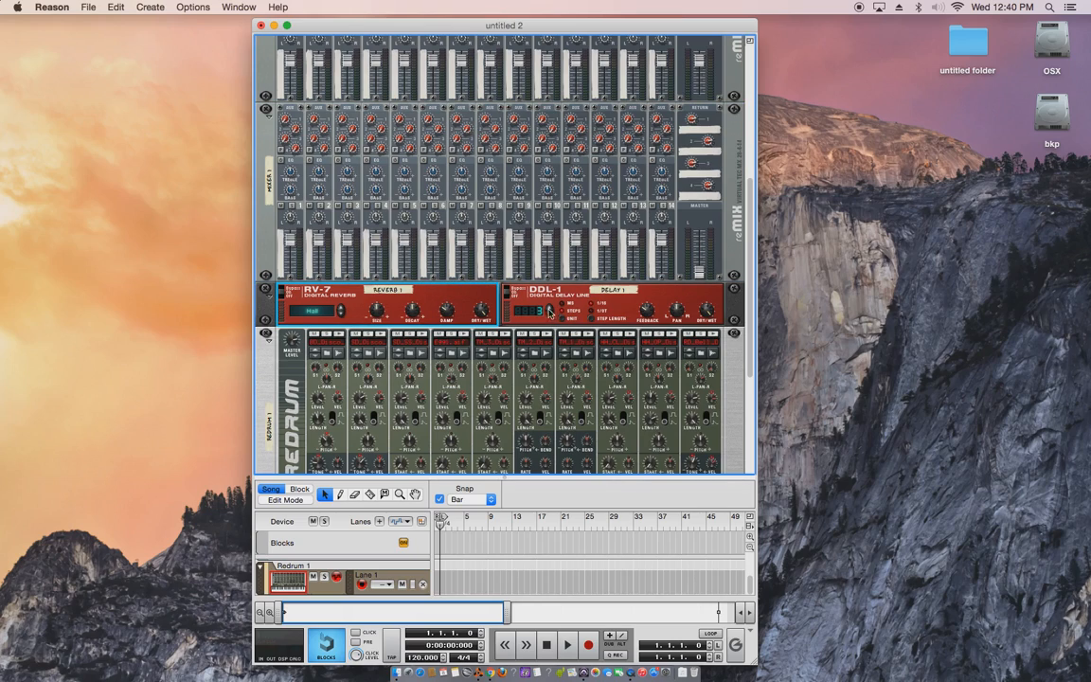
{"action": "left_click", "coordinate": [569, 298]}
{"action": "left_click", "coordinate": [354, 378]}
{"action": "left_click", "coordinate": [649, 539]}
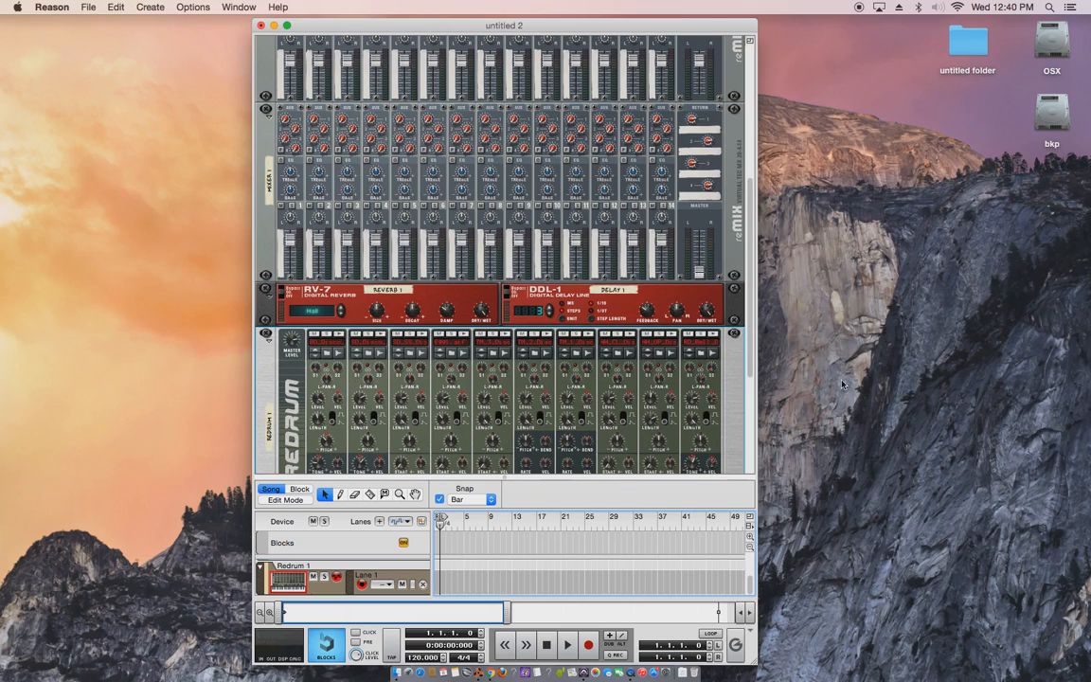
{"action": "left_click", "coordinate": [1052, 41]}
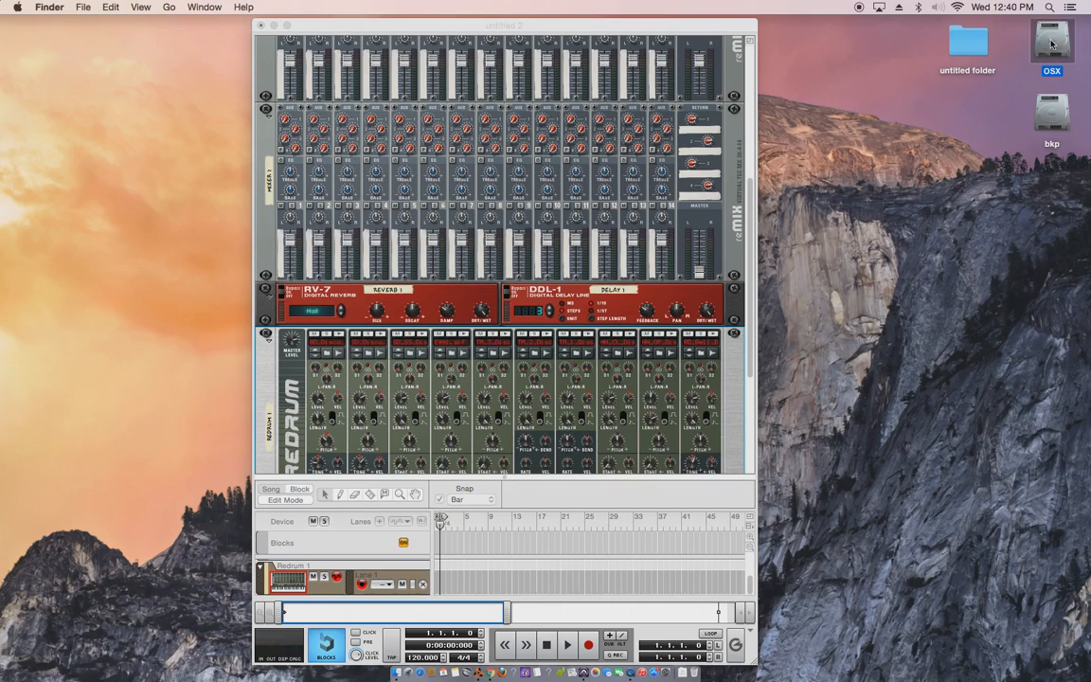
{"action": "left_click", "coordinate": [343, 26]}
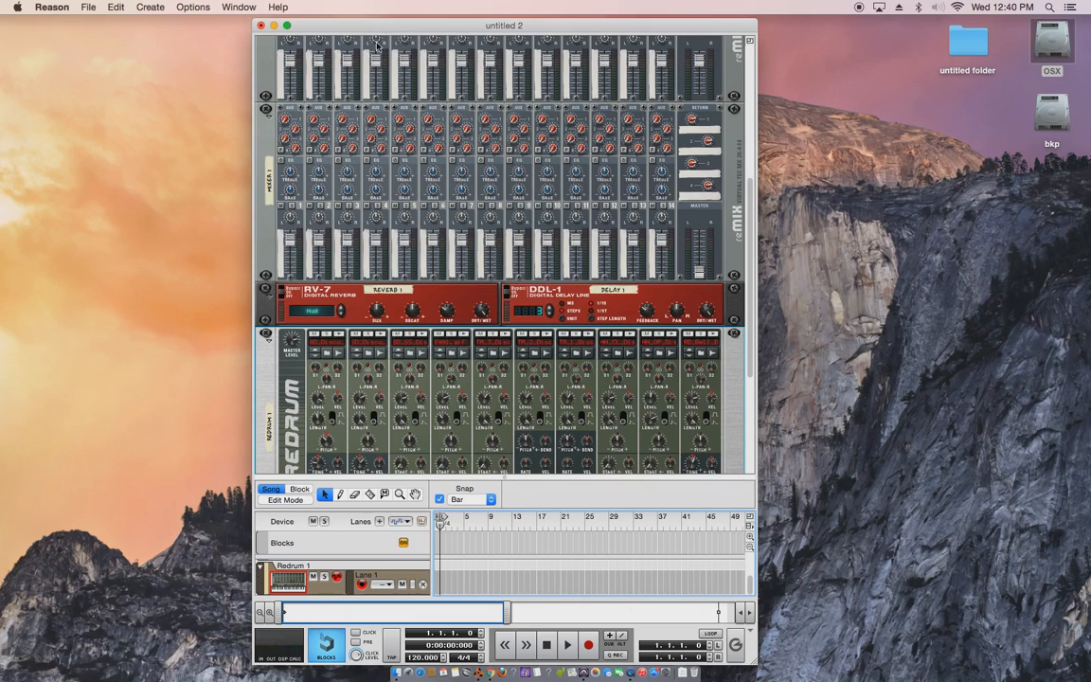
{"action": "scroll", "coordinate": [494, 147], "scroll_direction": "up", "scroll_amount": 10}
{"action": "scroll", "coordinate": [580, 232], "scroll_direction": "down", "scroll_amount": 3}
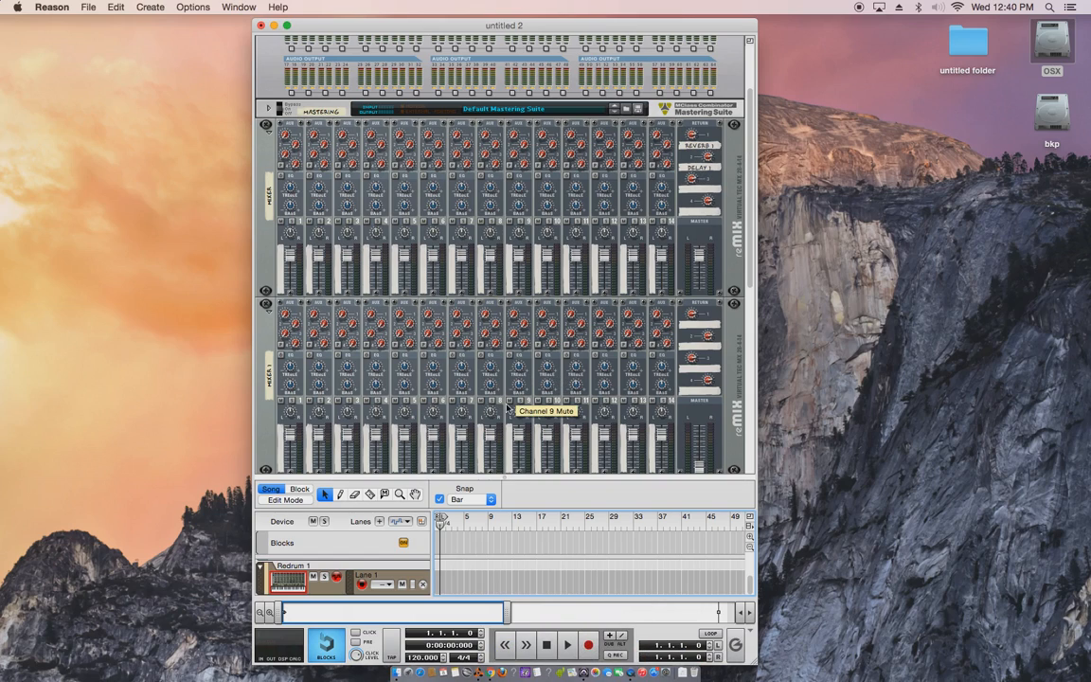
{"action": "key", "text": "Tab"}
{"action": "scroll", "coordinate": [385, 238], "scroll_direction": "down", "scroll_amount": 3}
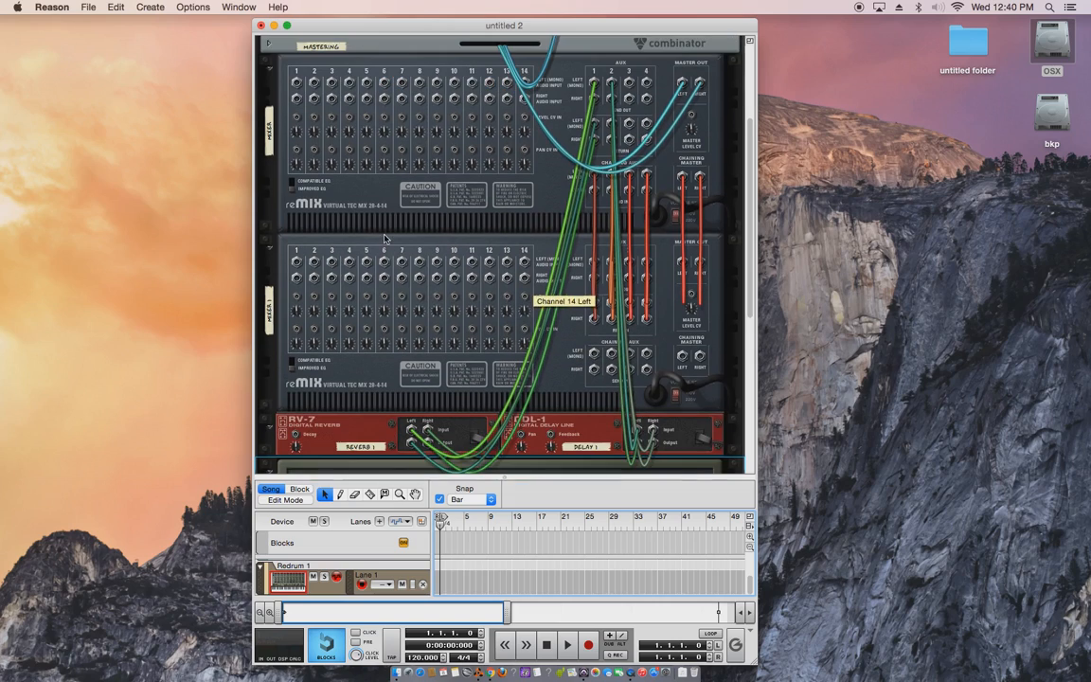
{"action": "scroll", "coordinate": [384, 238], "scroll_direction": "down", "scroll_amount": 2}
{"action": "scroll", "coordinate": [563, 417], "scroll_direction": "down", "scroll_amount": 5}
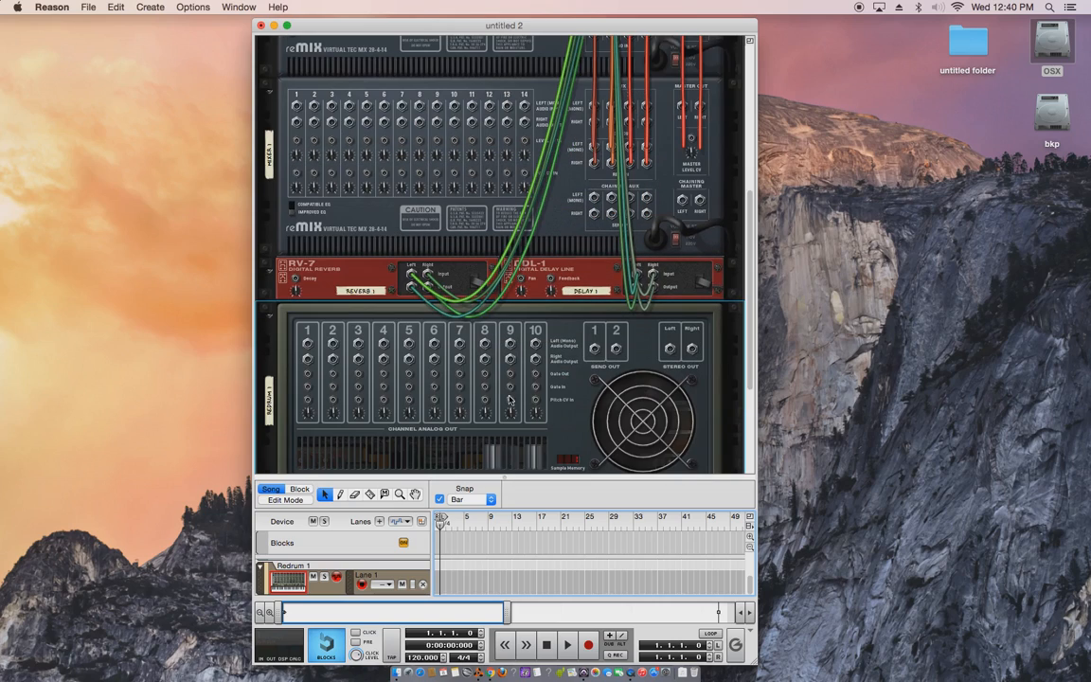
{"action": "scroll", "coordinate": [667, 346], "scroll_direction": "up", "scroll_amount": 3}
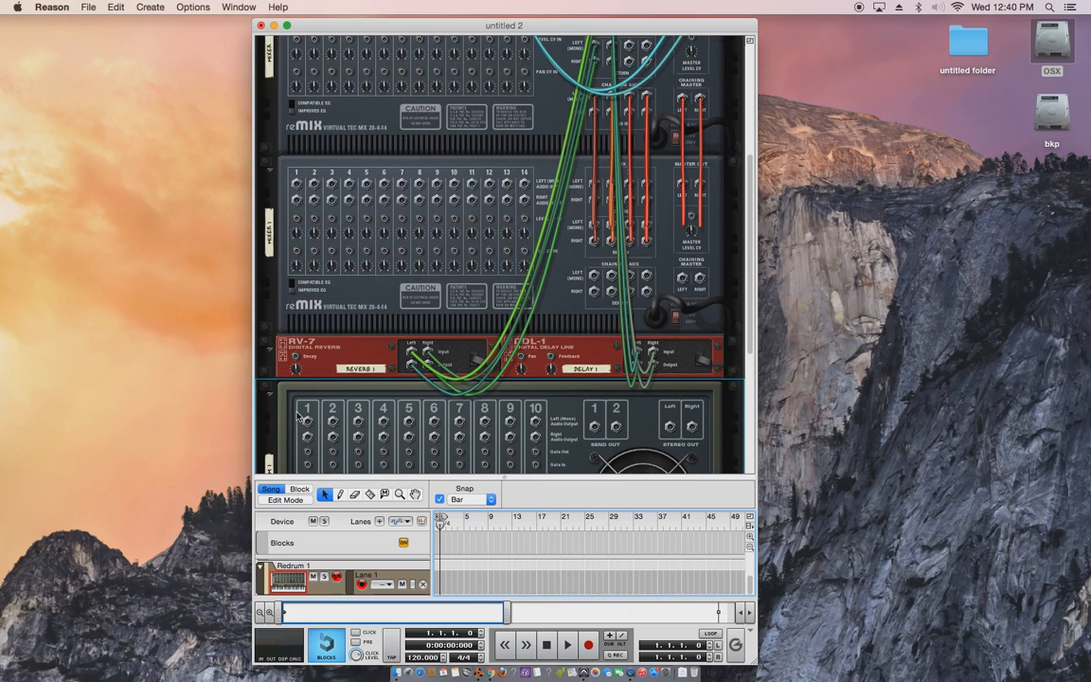
{"action": "left_click_drag", "start_coordinate": [307, 423], "coordinate": [320, 428]}
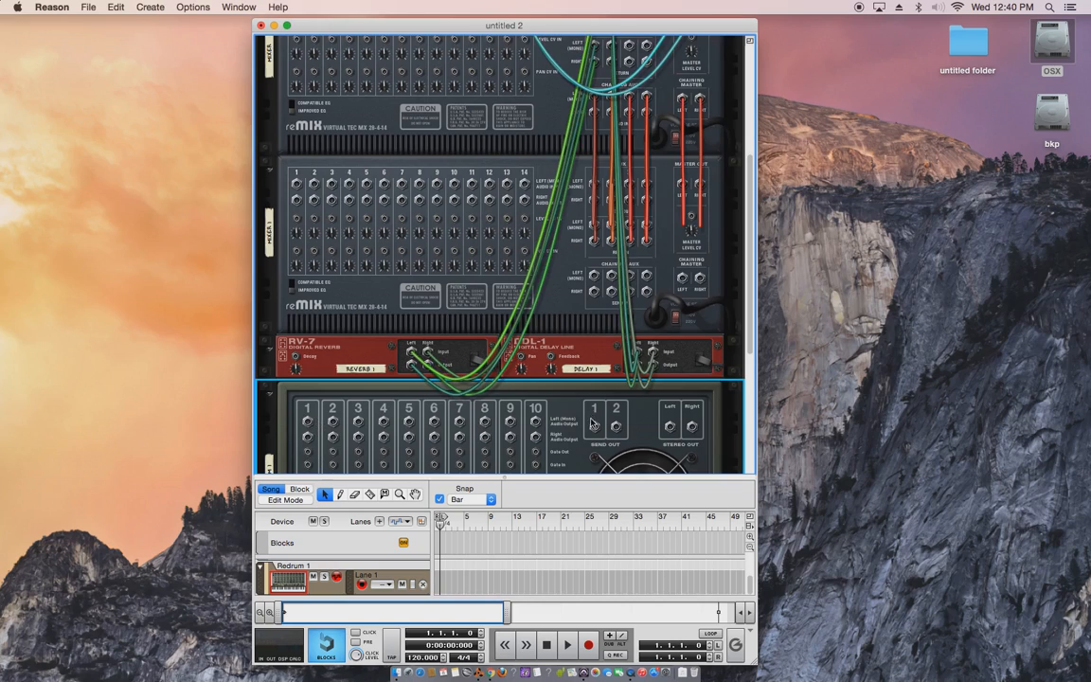
{"action": "left_click_drag", "start_coordinate": [671, 428], "coordinate": [282, 299]}
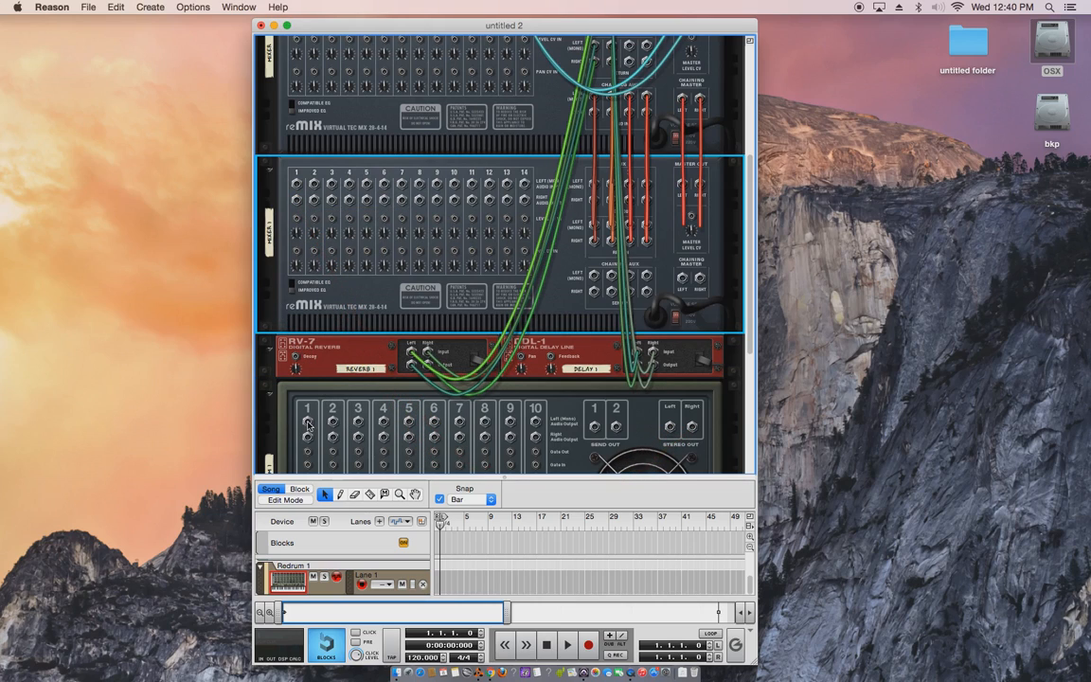
{"action": "left_click_drag", "start_coordinate": [307, 423], "coordinate": [418, 109]}
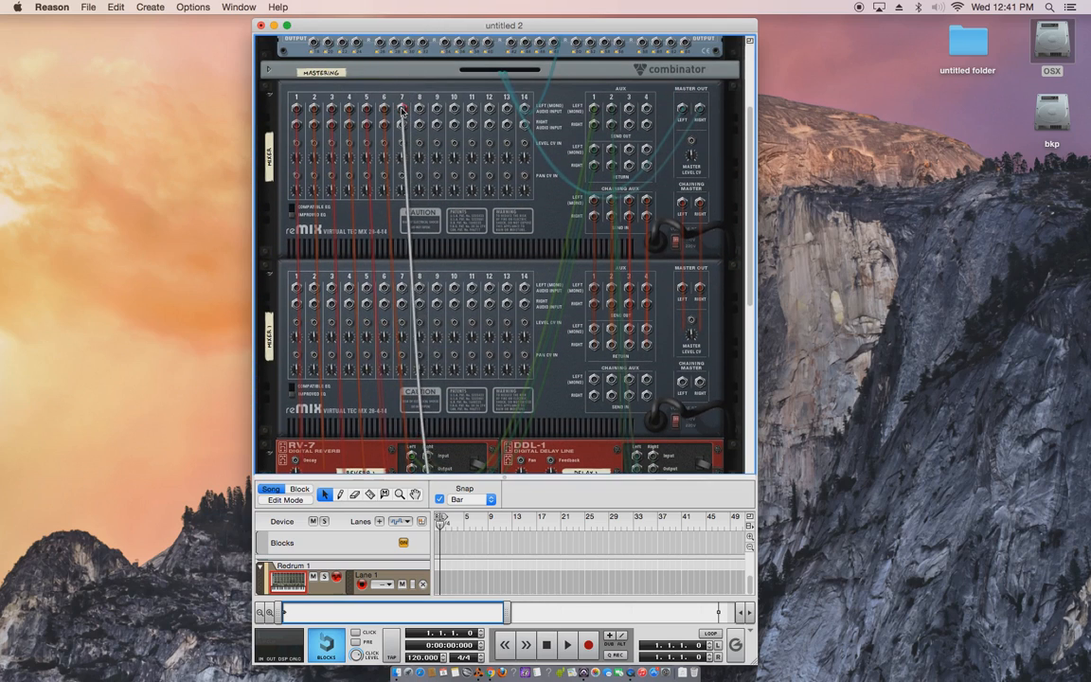
{"action": "scroll", "coordinate": [481, 369], "scroll_direction": "down", "scroll_amount": 5}
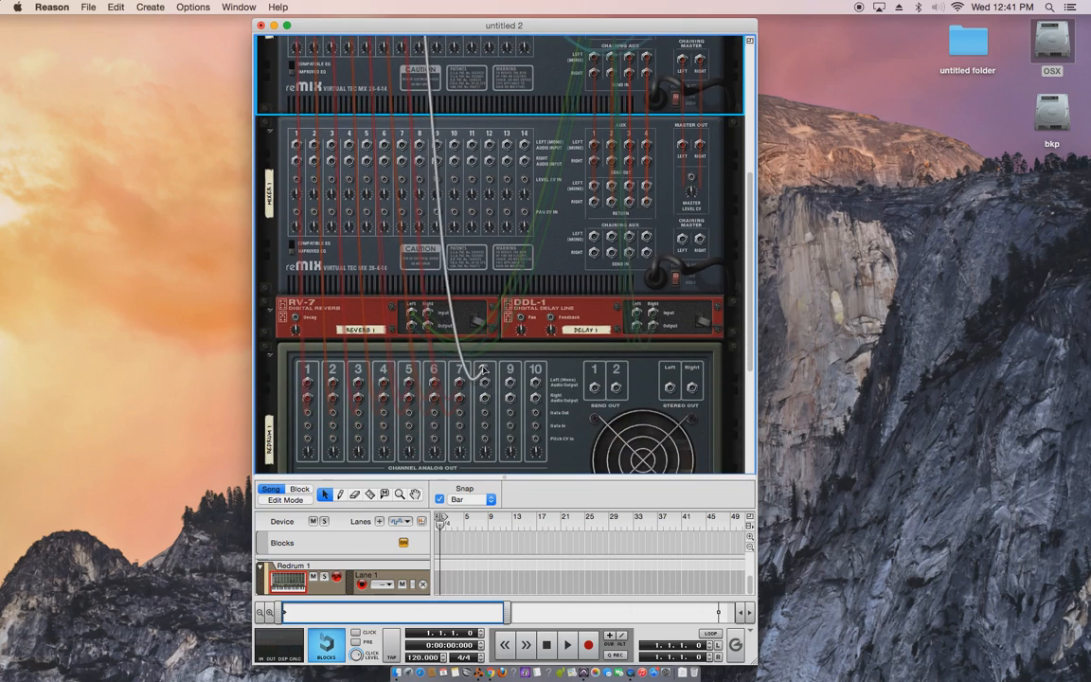
{"action": "left_click_drag", "start_coordinate": [484, 383], "coordinate": [511, 347]}
{"action": "scroll", "coordinate": [442, 320], "scroll_direction": "up", "scroll_amount": 8}
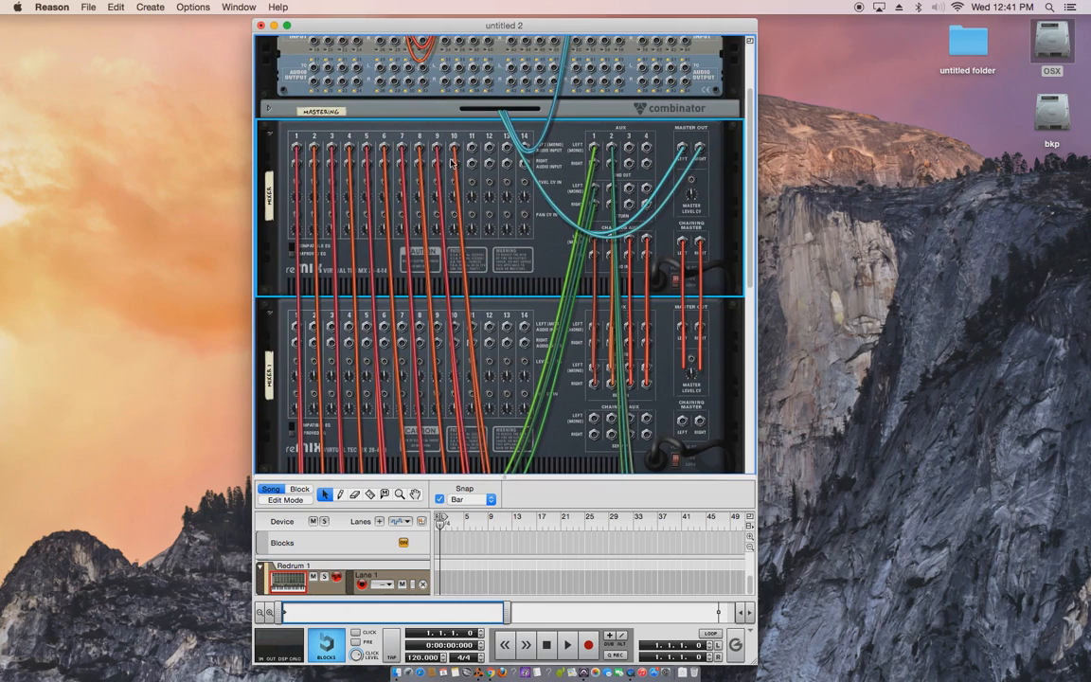
Review the cable runs between the Redrum's ten channel outputs and the first mixer's inputs.
{"action": "scroll", "coordinate": [314, 216], "scroll_direction": "down", "scroll_amount": 4}
{"action": "scroll", "coordinate": [414, 251], "scroll_direction": "up", "scroll_amount": 4}
{"action": "scroll", "coordinate": [429, 260], "scroll_direction": "down", "scroll_amount": 6}
{"action": "scroll", "coordinate": [503, 334], "scroll_direction": "up", "scroll_amount": 7}
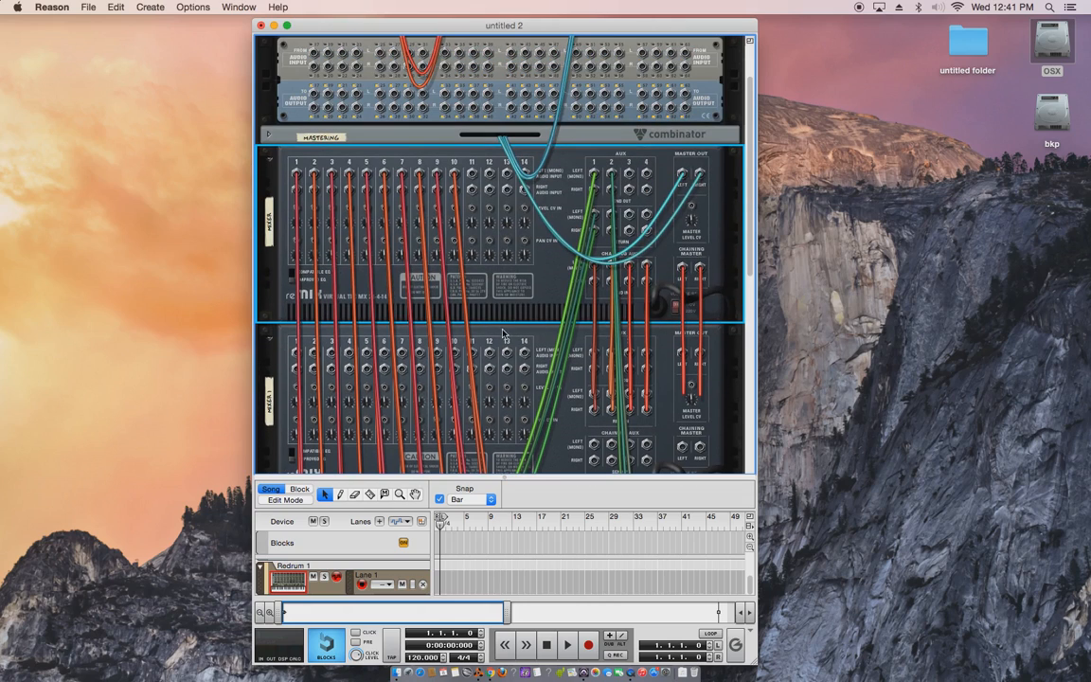
{"action": "scroll", "coordinate": [503, 334], "scroll_direction": "down", "scroll_amount": 10}
{"action": "scroll", "coordinate": [481, 328], "scroll_direction": "up", "scroll_amount": 3}
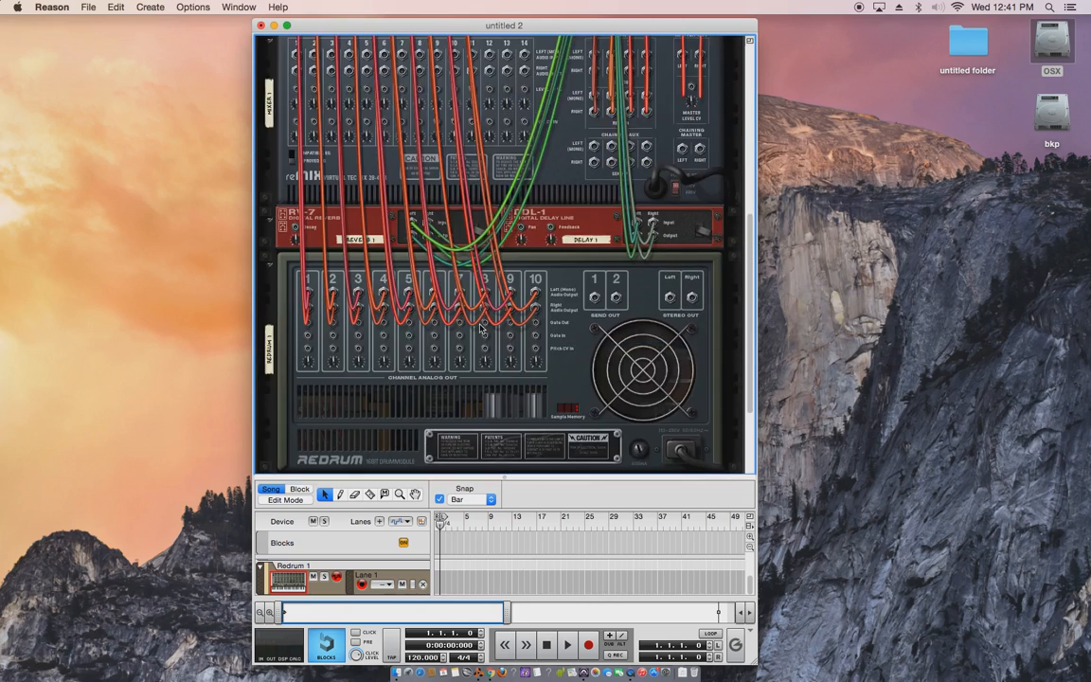
{"action": "scroll", "coordinate": [436, 379], "scroll_direction": "down", "scroll_amount": 3}
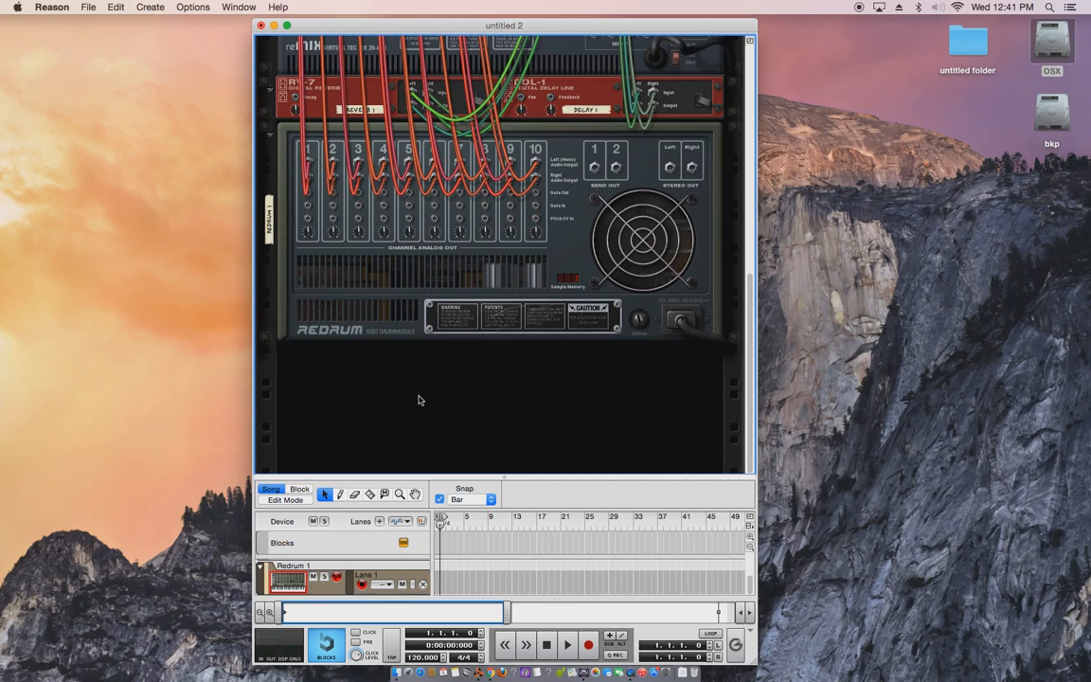
{"action": "scroll", "coordinate": [444, 371], "scroll_direction": "up", "scroll_amount": 10}
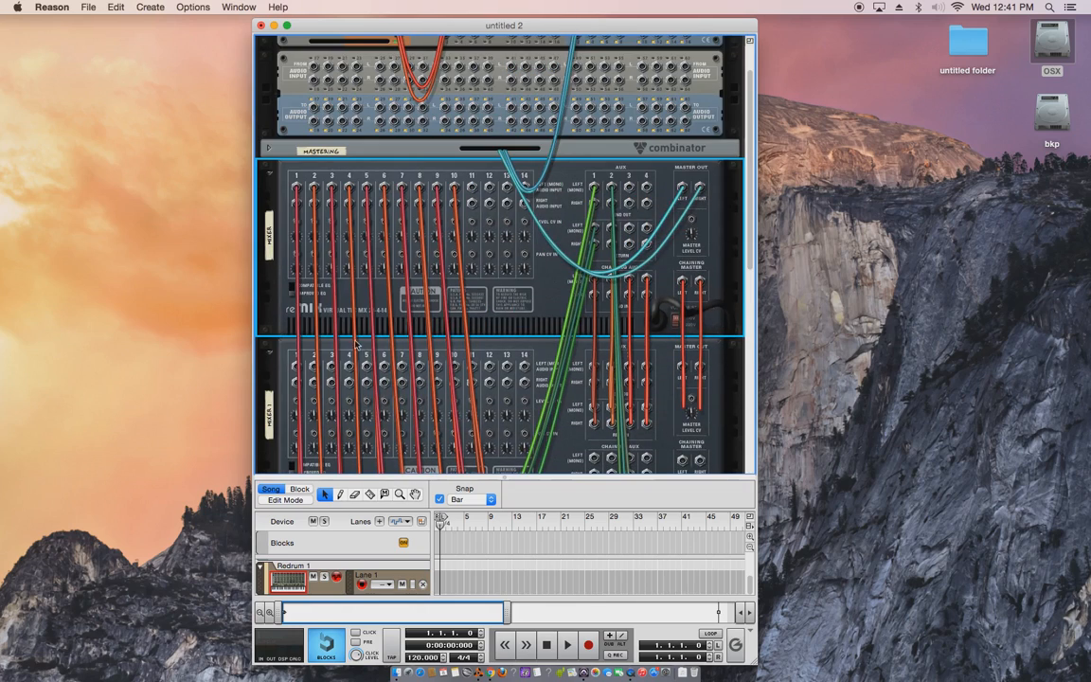
{"action": "scroll", "coordinate": [379, 345], "scroll_direction": "down", "scroll_amount": 3}
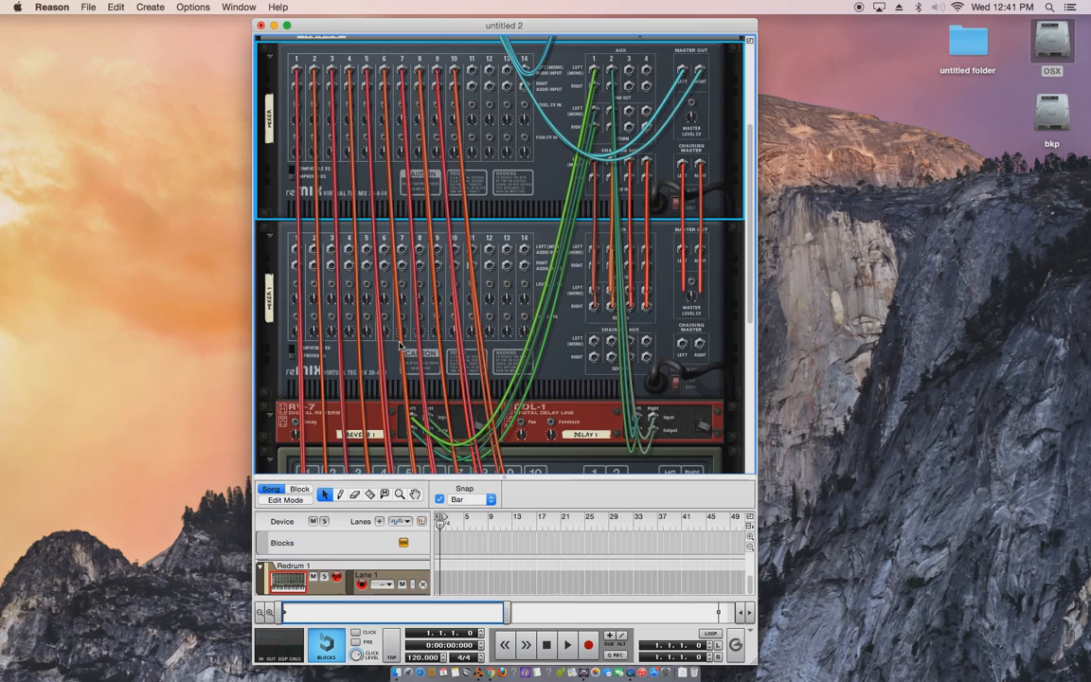
{"action": "scroll", "coordinate": [437, 218], "scroll_direction": "down", "scroll_amount": 8}
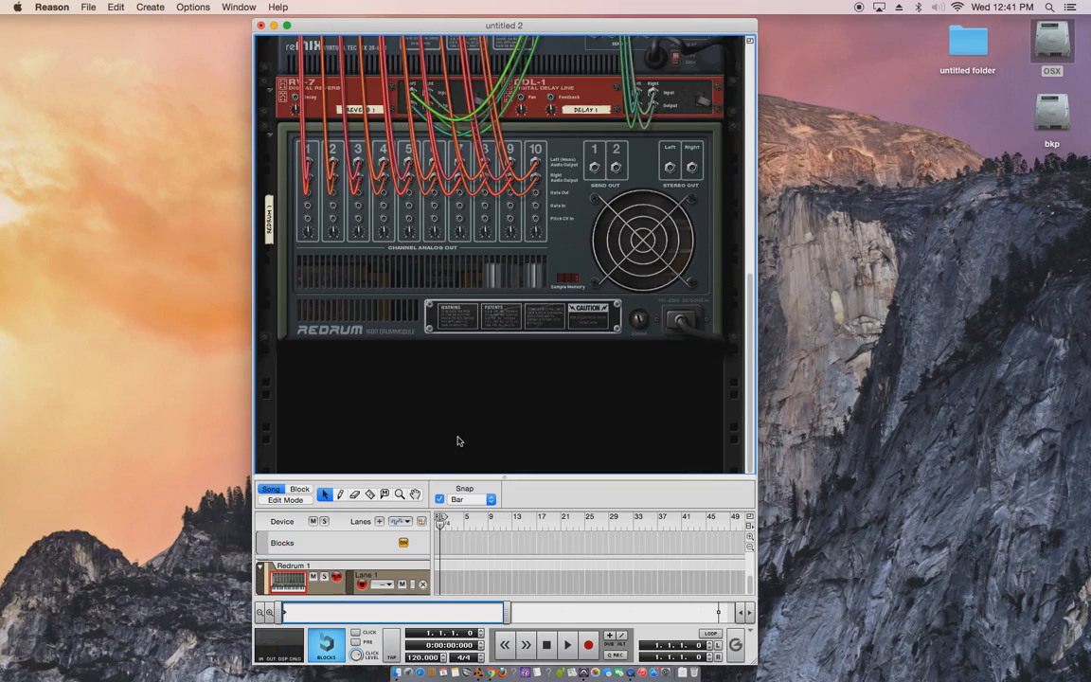
{"action": "right_click", "coordinate": [441, 436]}
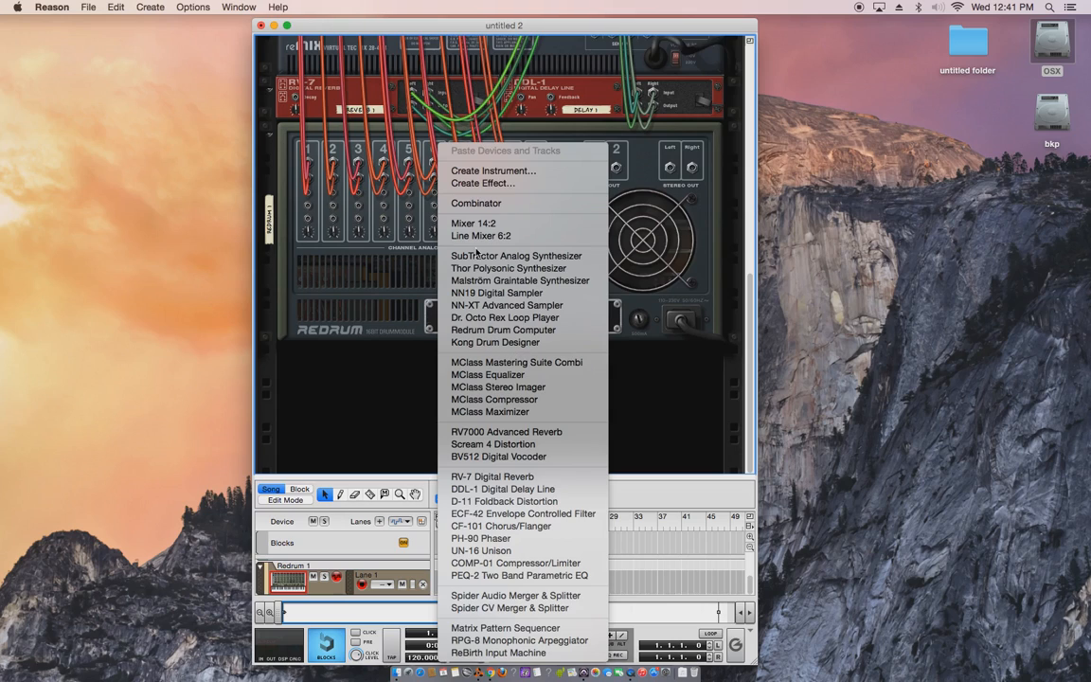
{"action": "left_click", "coordinate": [511, 256]}
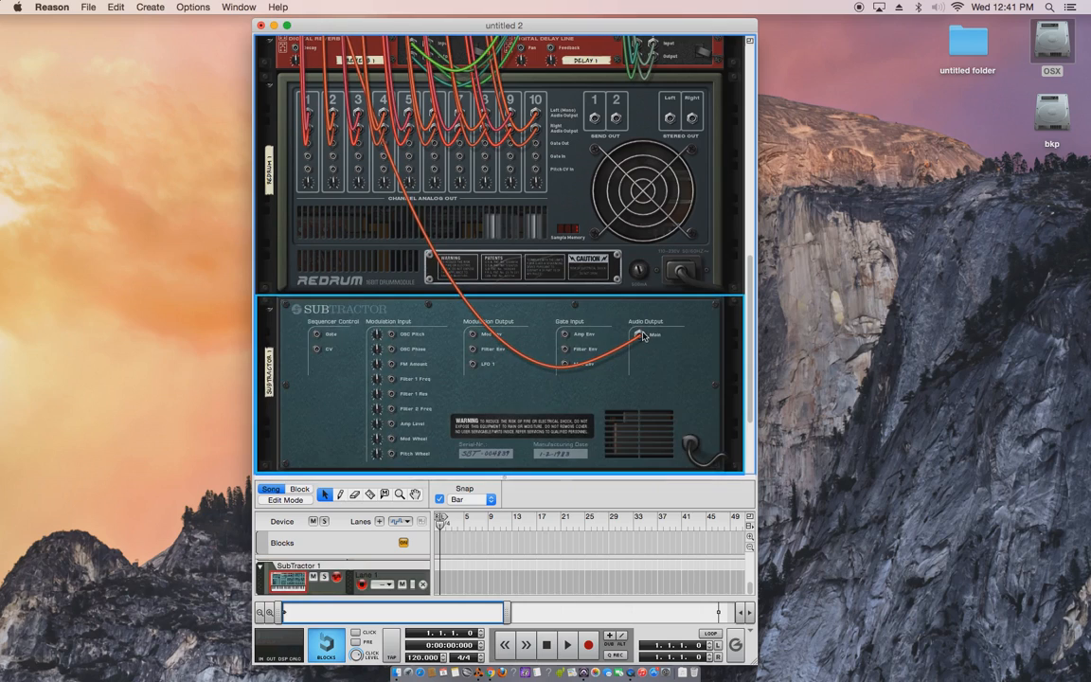
{"action": "scroll", "coordinate": [473, 387], "scroll_direction": "up", "scroll_amount": 8}
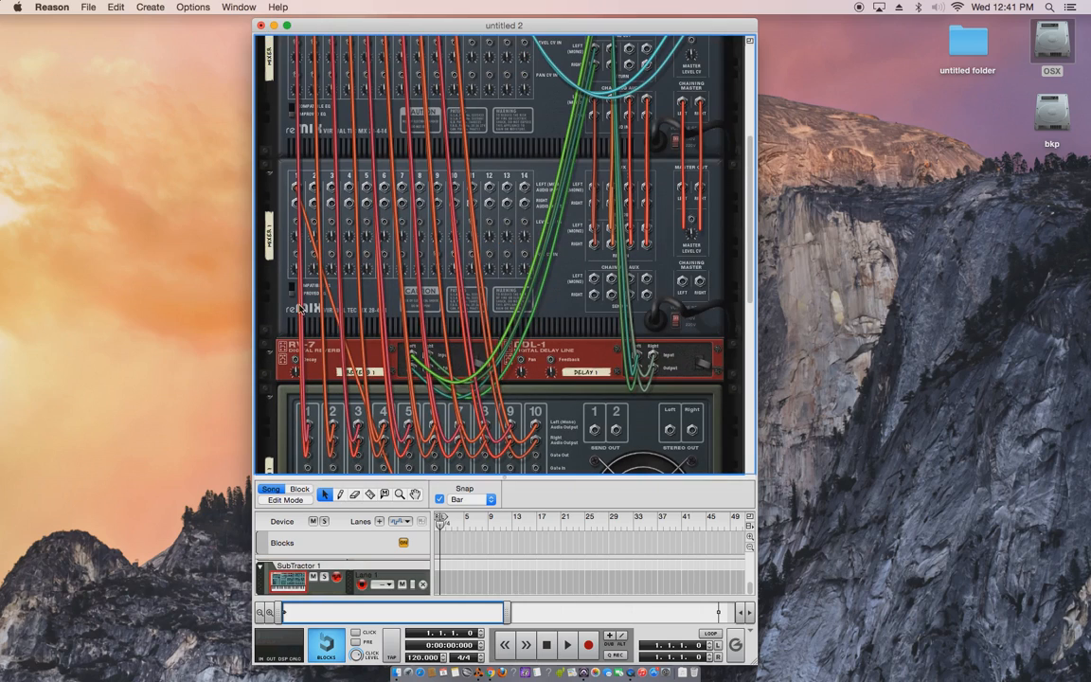
{"action": "scroll", "coordinate": [584, 384], "scroll_direction": "down", "scroll_amount": 8}
{"action": "left_click_drag", "start_coordinate": [642, 310], "coordinate": [606, 390]}
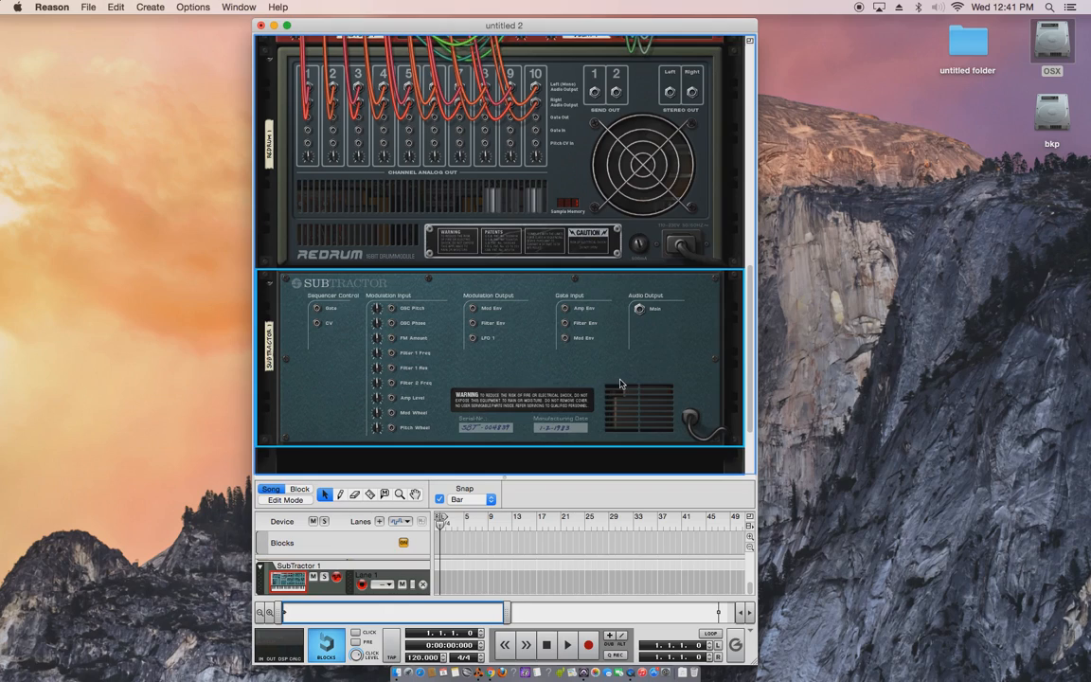
{"action": "key", "text": "Delete"}
{"action": "key", "text": "Return"}
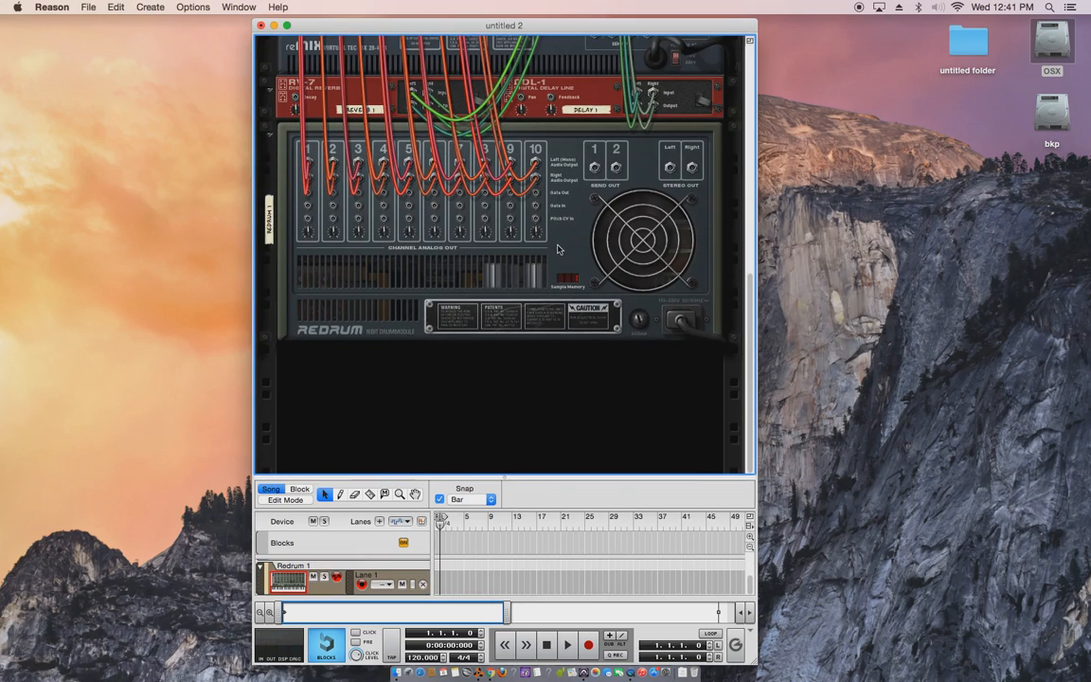
Create a SubTractor without auto-routing below the Redrum and cable its main output to channel 1 of the second mixer.
{"action": "right_click", "coordinate": [466, 430]}
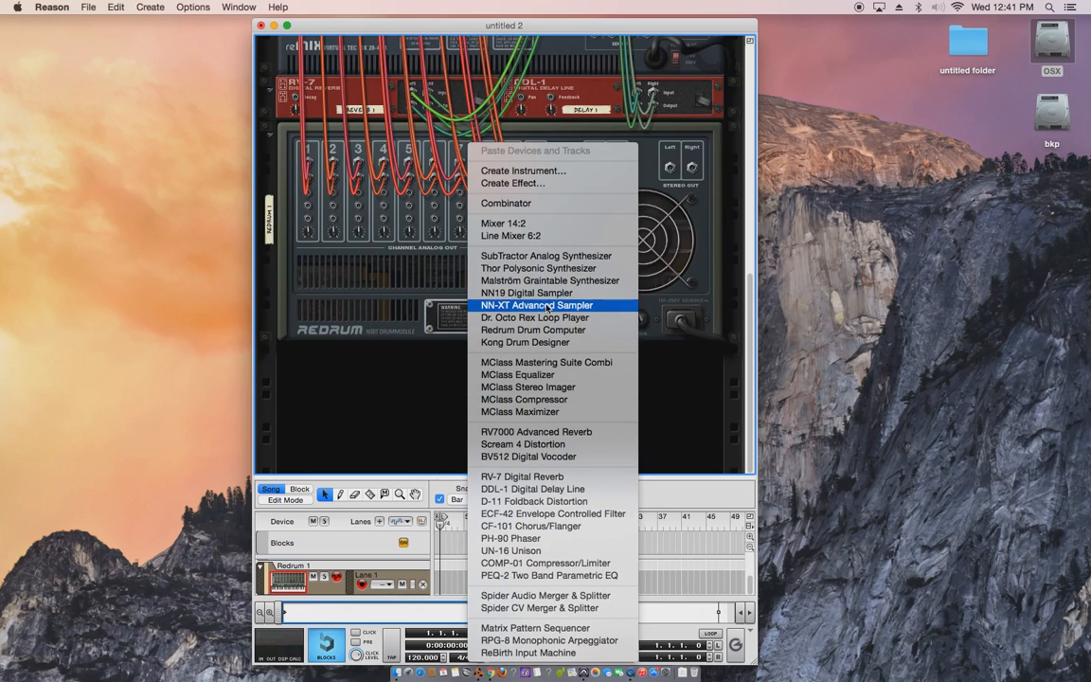
{"action": "left_click", "coordinate": [541, 269]}
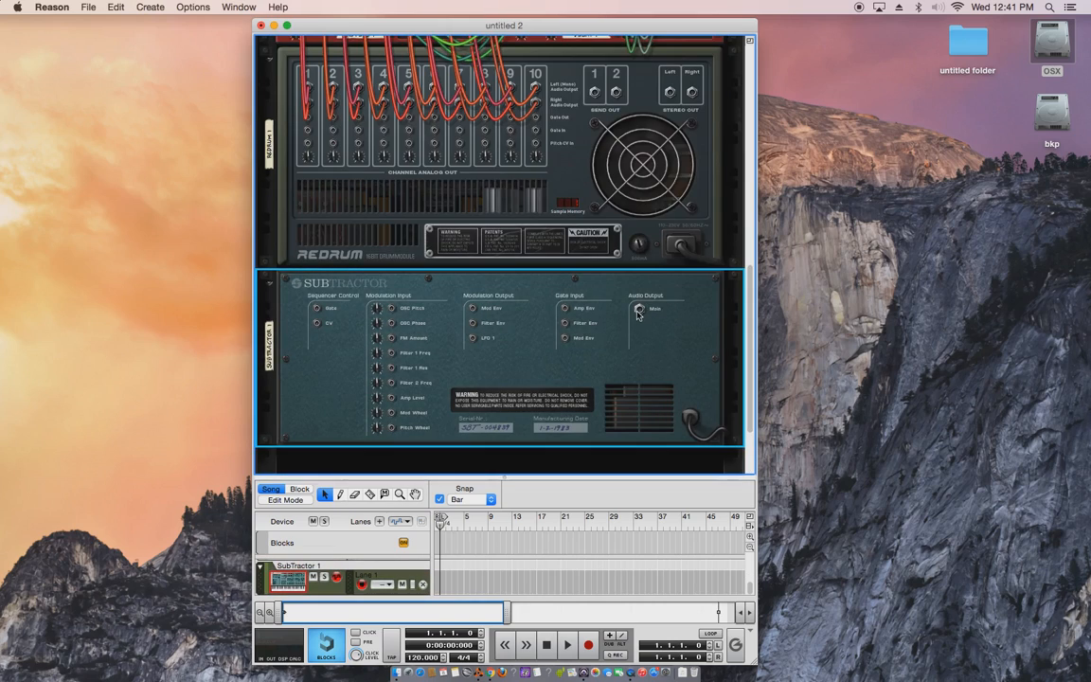
{"action": "left_click_drag", "start_coordinate": [637, 311], "coordinate": [659, 302]}
{"action": "left_click_drag", "start_coordinate": [639, 310], "coordinate": [425, 177]}
{"action": "left_click_drag", "start_coordinate": [438, 123], "coordinate": [305, 346]}
Create an NN-XT without auto-routing below the SubTractor and cable its outputs 1/L and 2/R to channel 2 of the second mixer.
{"action": "scroll", "coordinate": [434, 431], "scroll_direction": "down", "scroll_amount": 10}
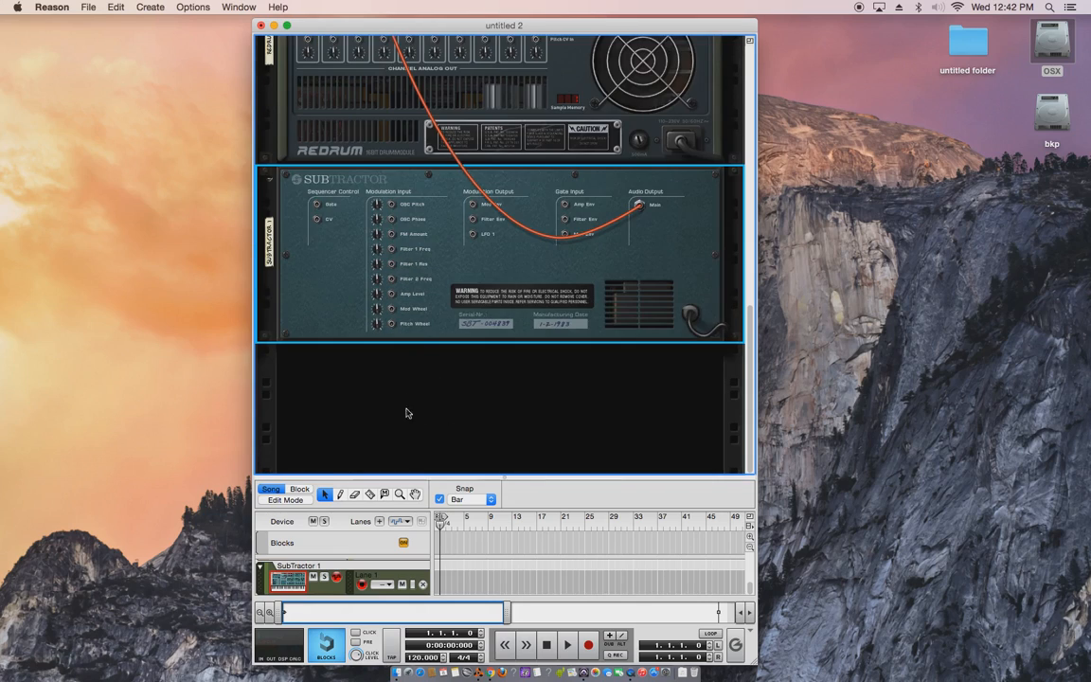
{"action": "right_click", "coordinate": [412, 330]}
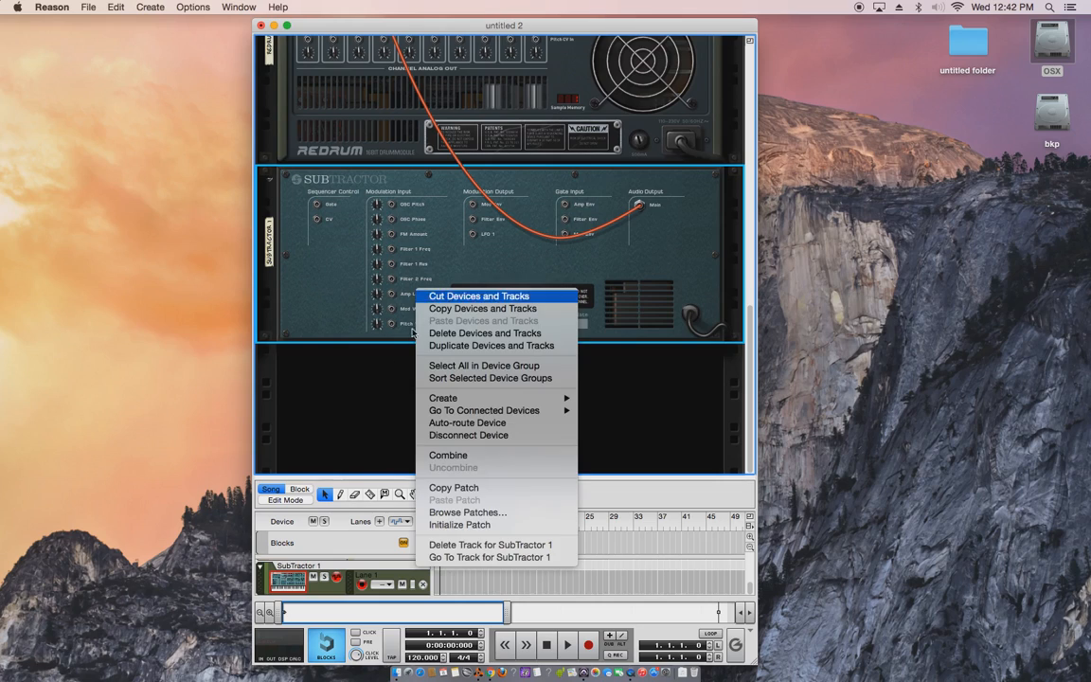
{"action": "right_click", "coordinate": [365, 414]}
{"action": "left_click", "coordinate": [353, 406]}
{"action": "right_click", "coordinate": [353, 406]}
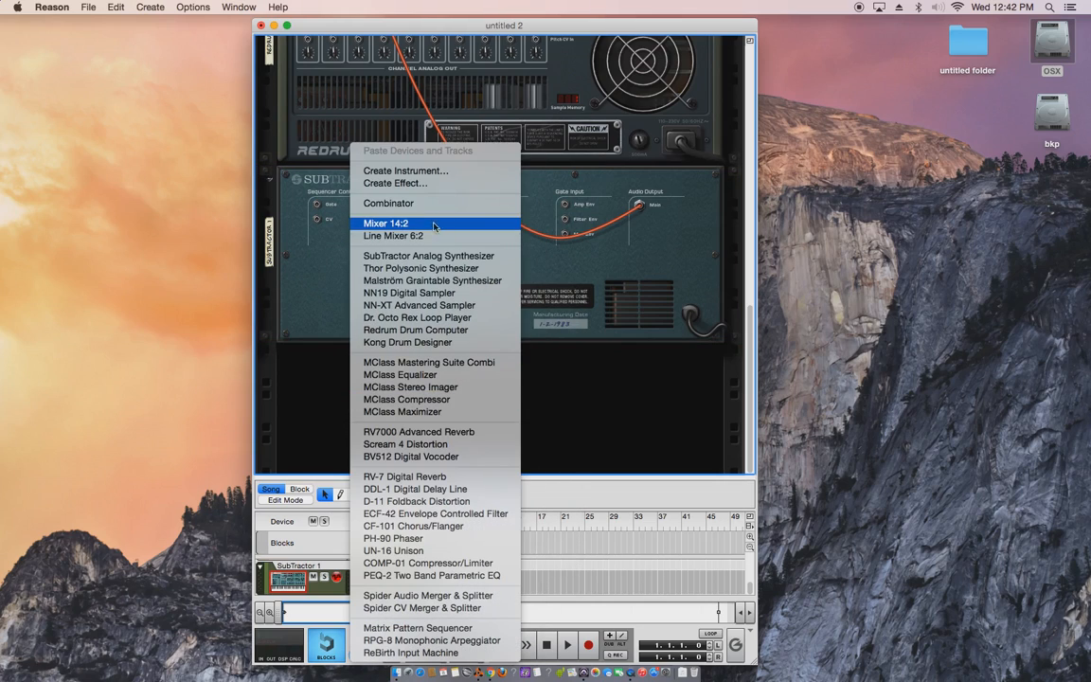
{"action": "left_click", "coordinate": [426, 308]}
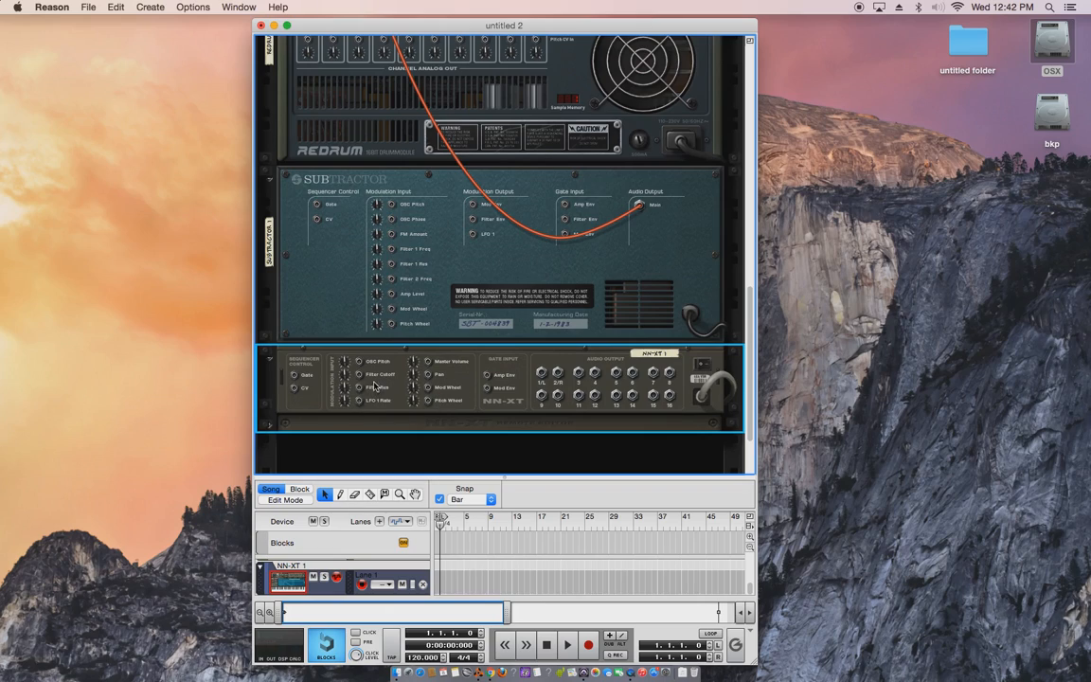
{"action": "left_click_drag", "start_coordinate": [543, 376], "coordinate": [313, 86]}
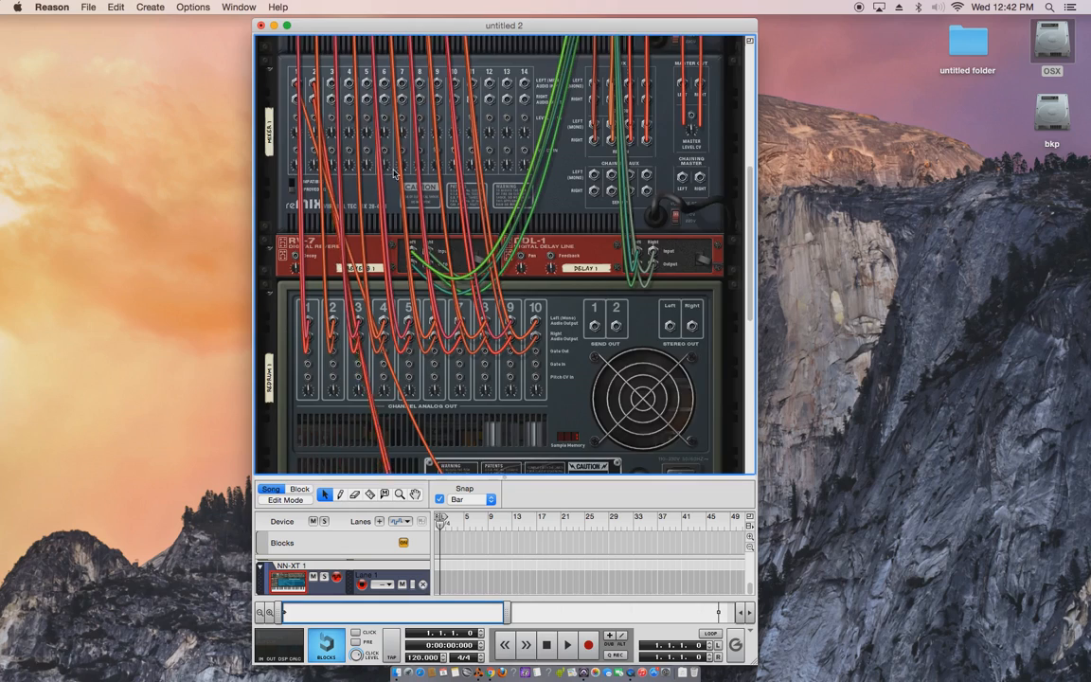
Create a Dr. Octo Rex without auto-routing below the NN-XT and cable its main outputs to channel 3 of the second mixer.
{"action": "scroll", "coordinate": [579, 407], "scroll_direction": "down", "scroll_amount": 10}
{"action": "right_click", "coordinate": [493, 381]}
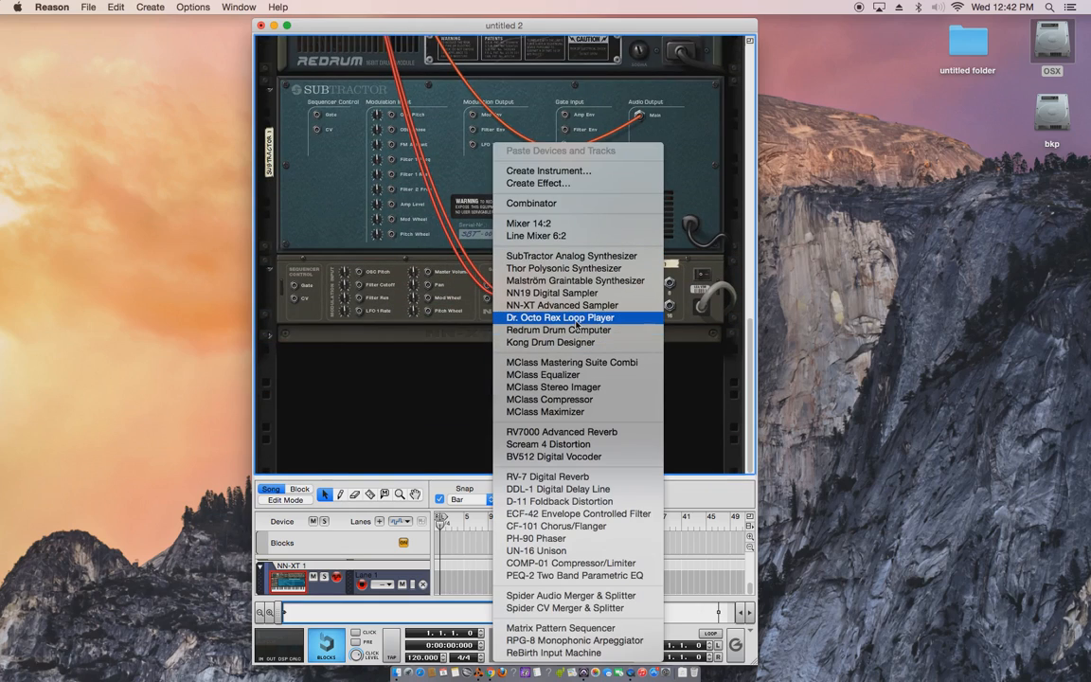
{"action": "right_click", "coordinate": [232, 453]}
{"action": "left_click", "coordinate": [373, 391]}
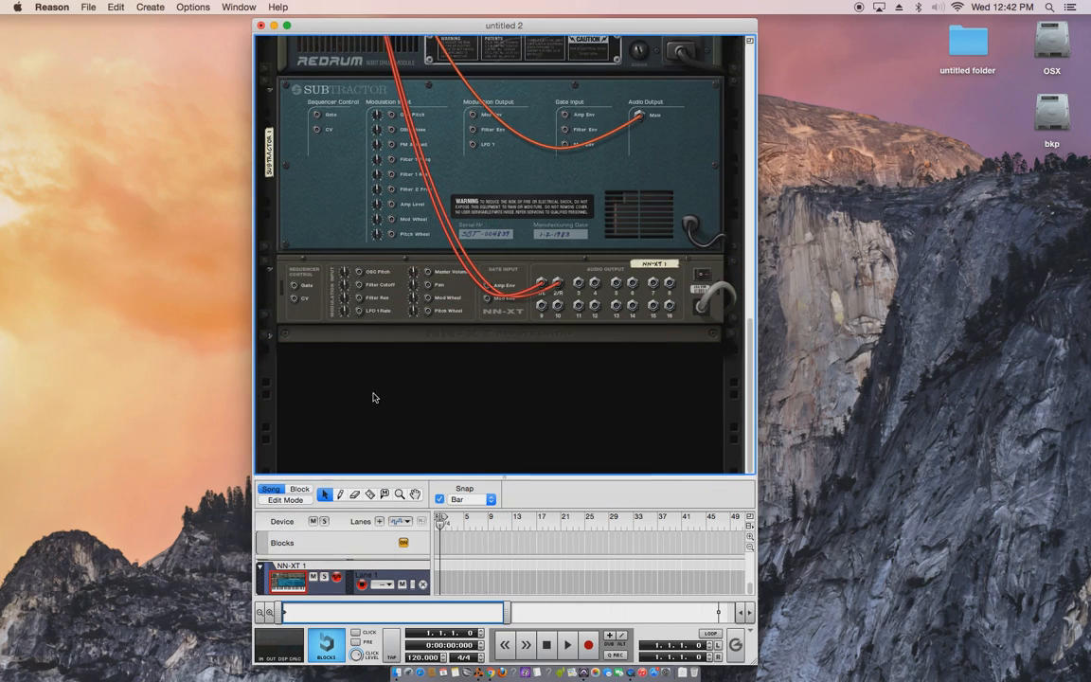
{"action": "right_click", "coordinate": [374, 397]}
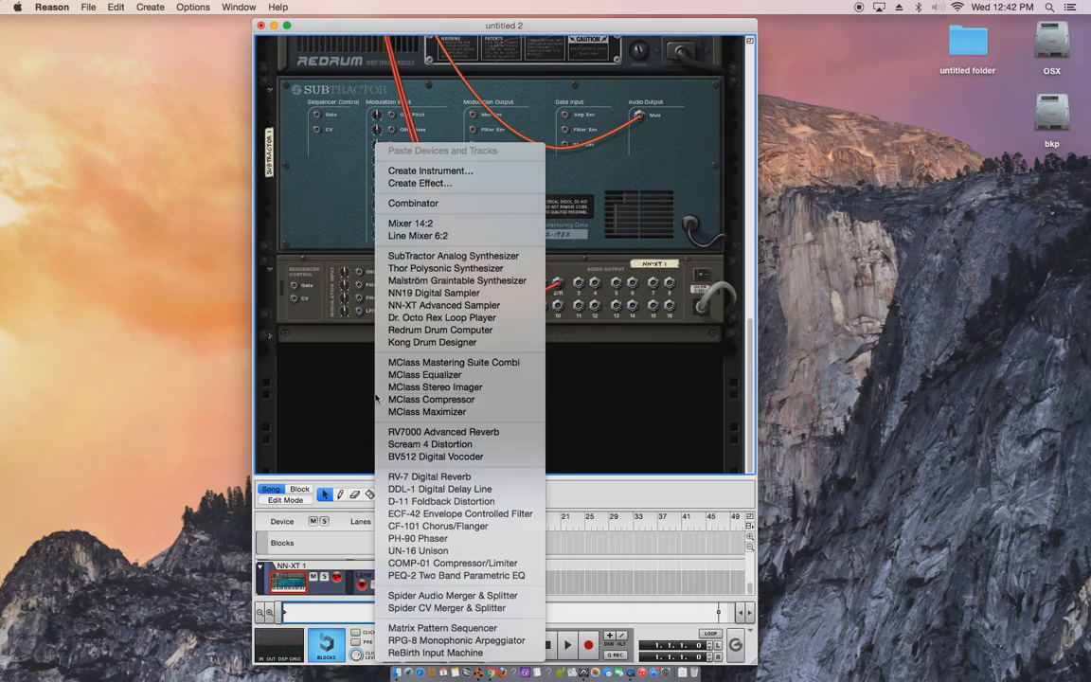
{"action": "left_click", "coordinate": [434, 322]}
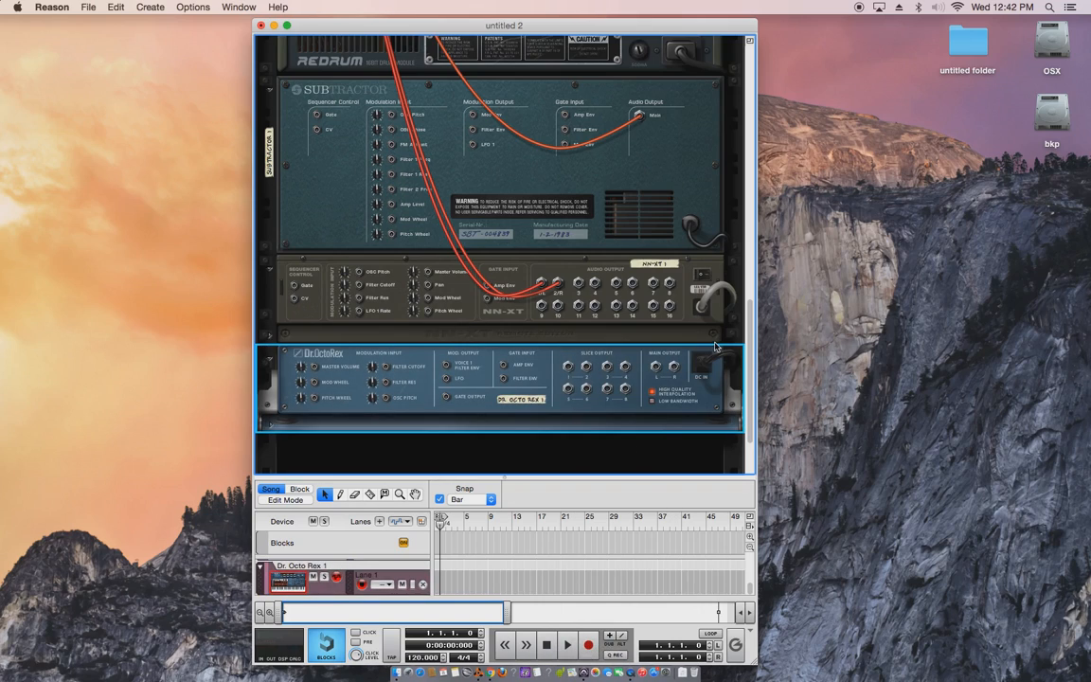
{"action": "left_click_drag", "start_coordinate": [649, 369], "coordinate": [348, 112]}
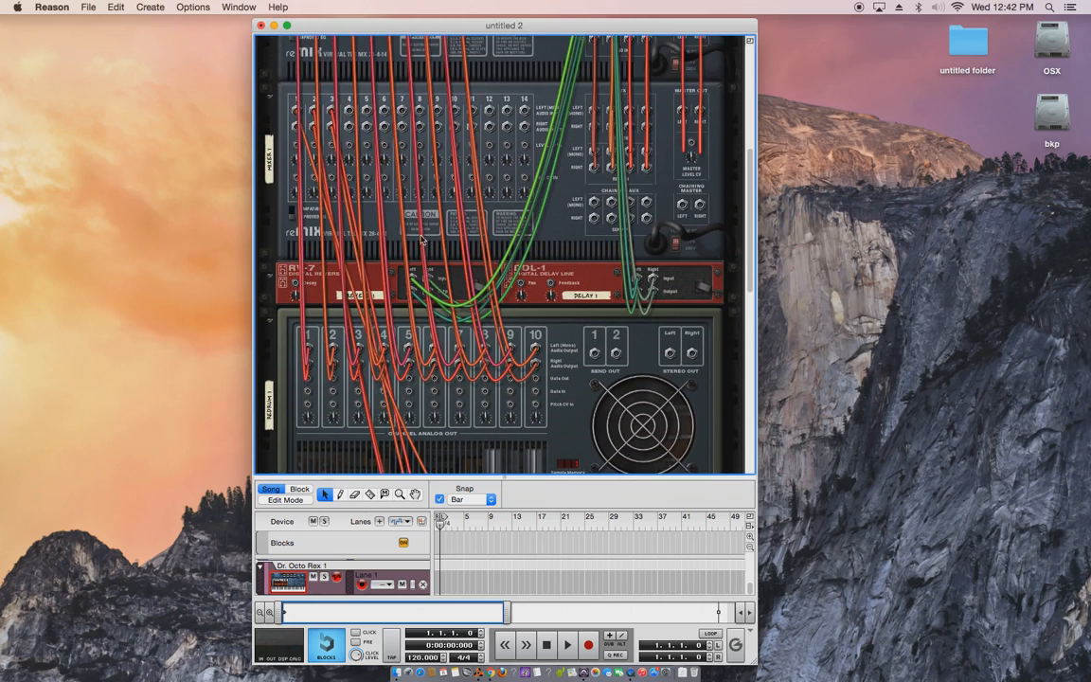
Turn the rack to its front and check the channel labels on both mixers.
{"action": "scroll", "coordinate": [508, 356], "scroll_direction": "down", "scroll_amount": 10}
{"action": "key", "text": "Tab"}
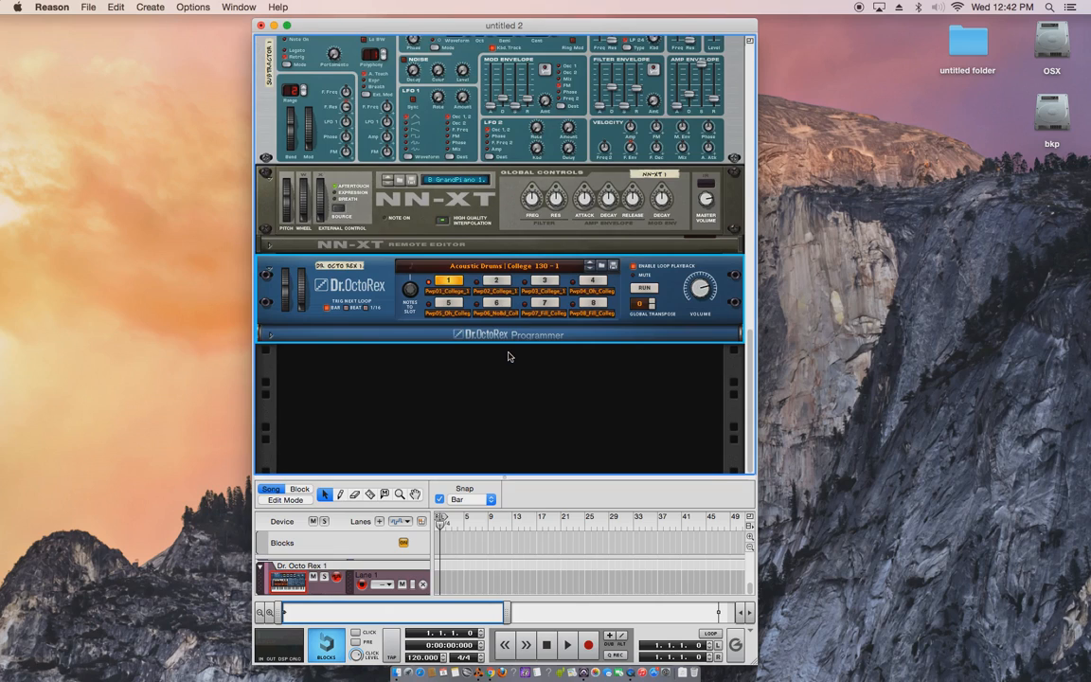
{"action": "scroll", "coordinate": [508, 356], "scroll_direction": "up", "scroll_amount": 10}
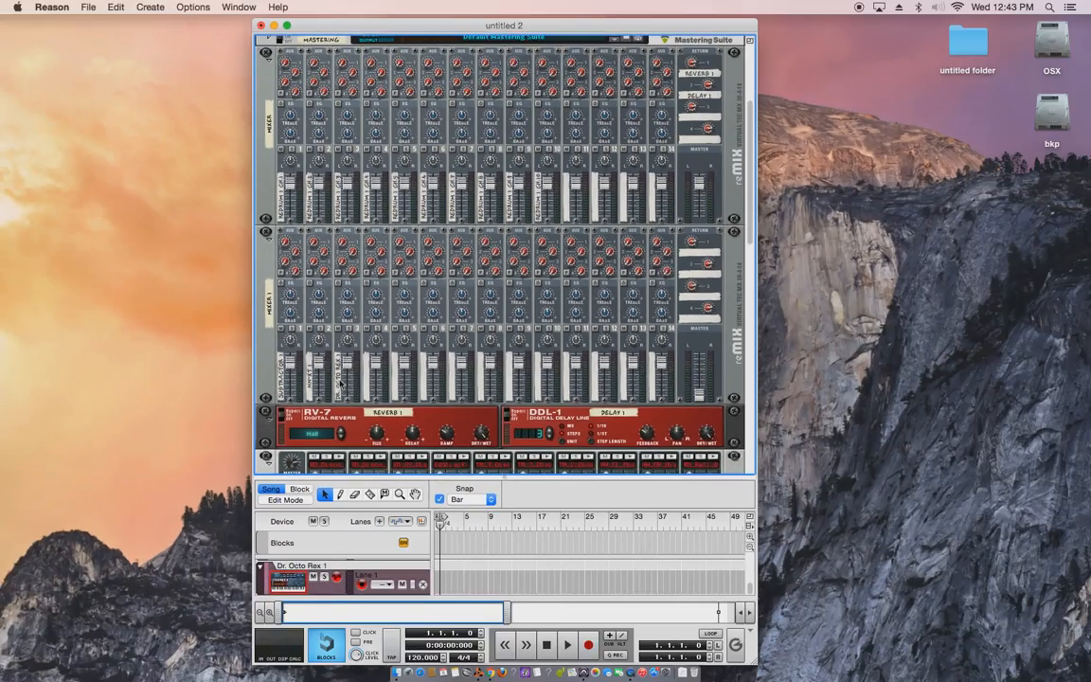
{"action": "scroll", "coordinate": [422, 403], "scroll_direction": "down", "scroll_amount": 10}
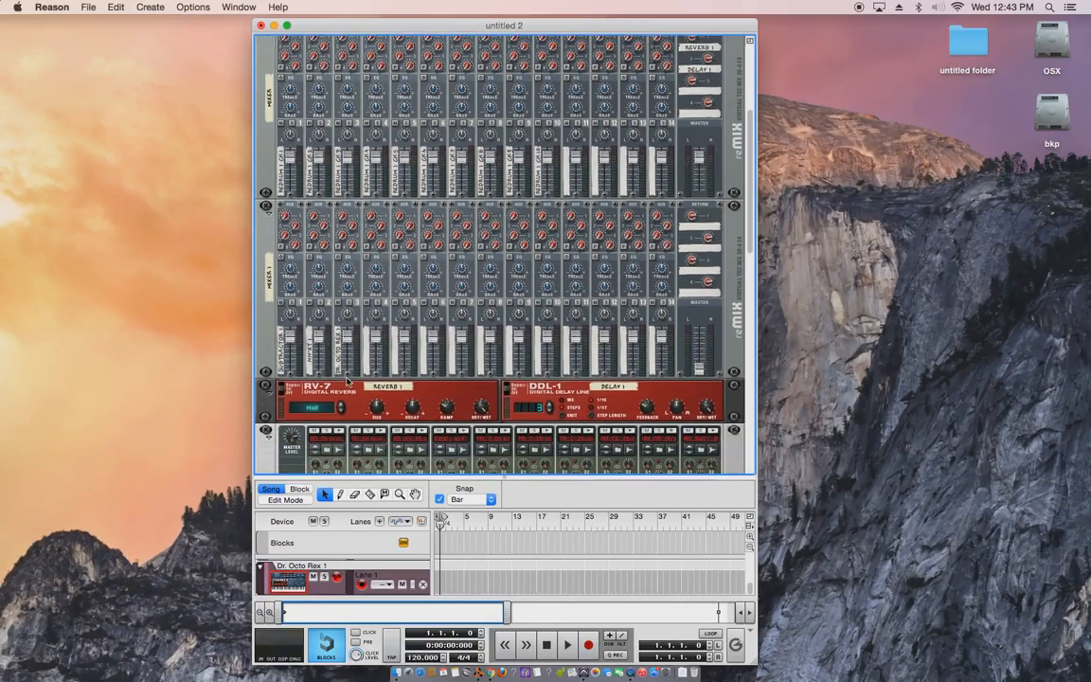
{"action": "scroll", "coordinate": [350, 383], "scroll_direction": "up", "scroll_amount": 10}
{"action": "scroll", "coordinate": [350, 383], "scroll_direction": "down", "scroll_amount": 6}
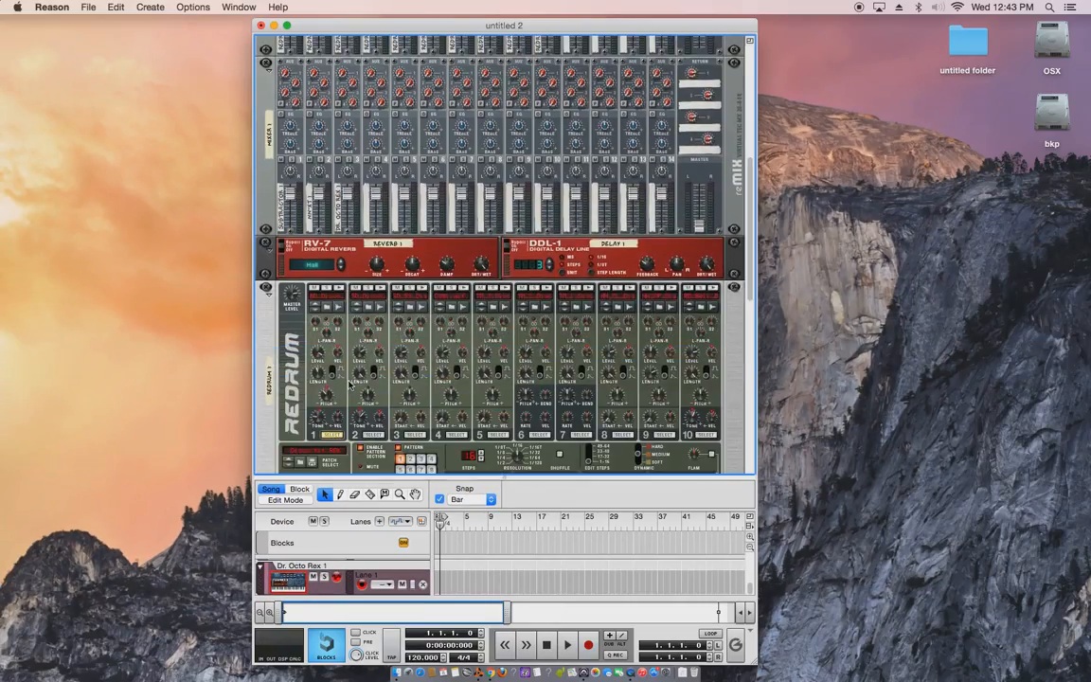
{"action": "left_click", "coordinate": [342, 246]}
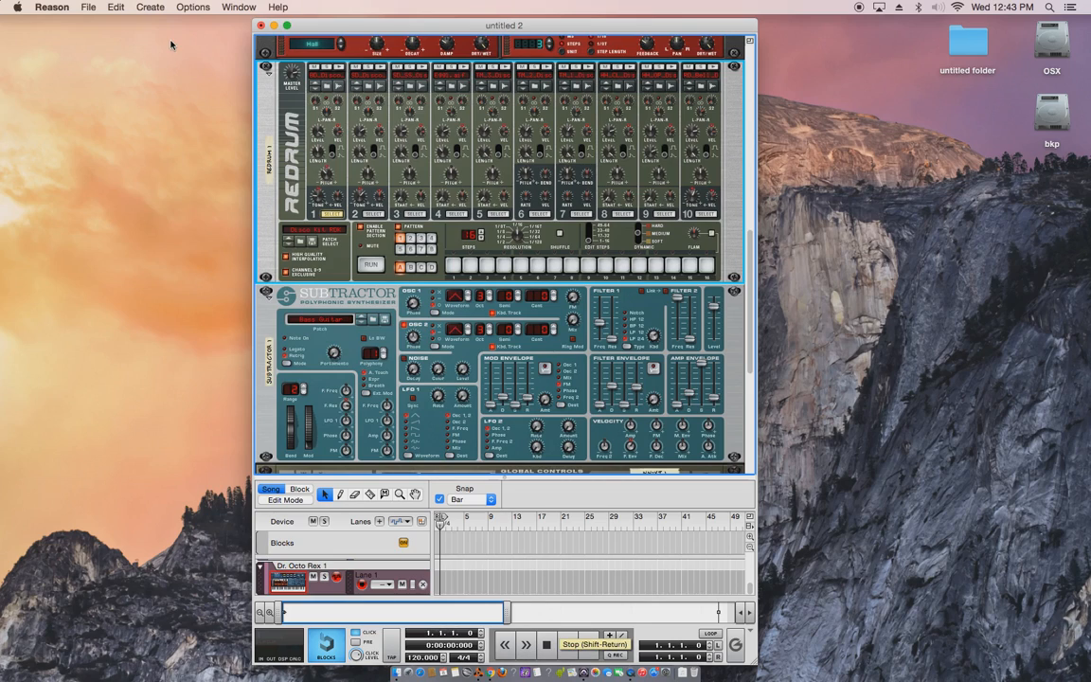
{"action": "left_click", "coordinate": [150, 7]}
{"action": "mouse_move", "coordinate": [193, 6]}
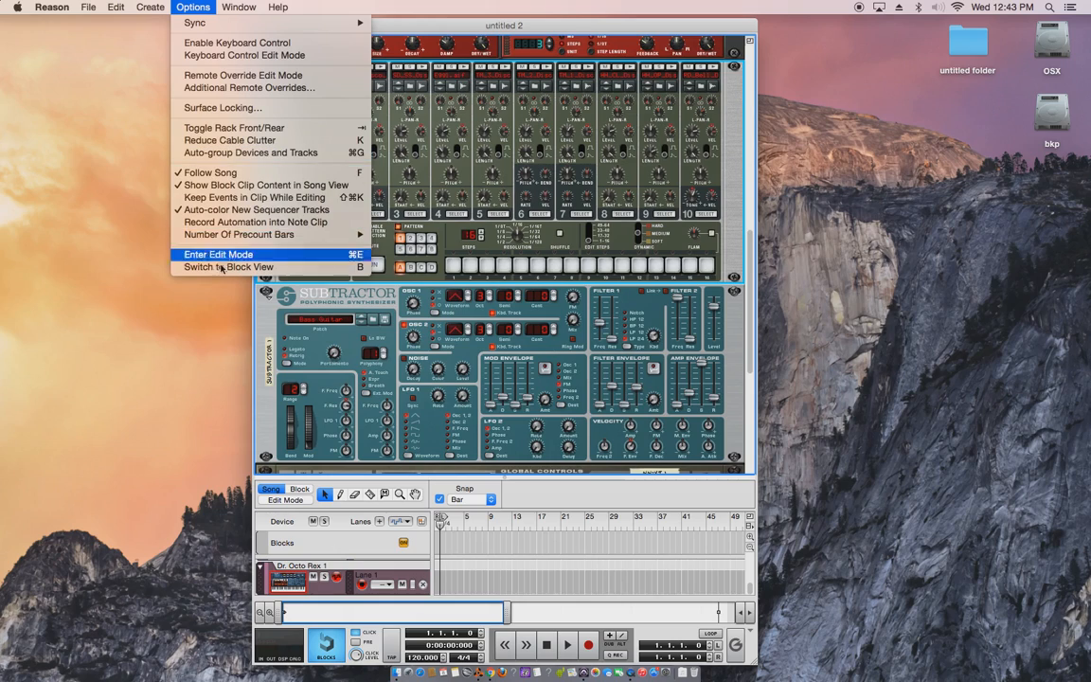
{"action": "left_click", "coordinate": [568, 276]}
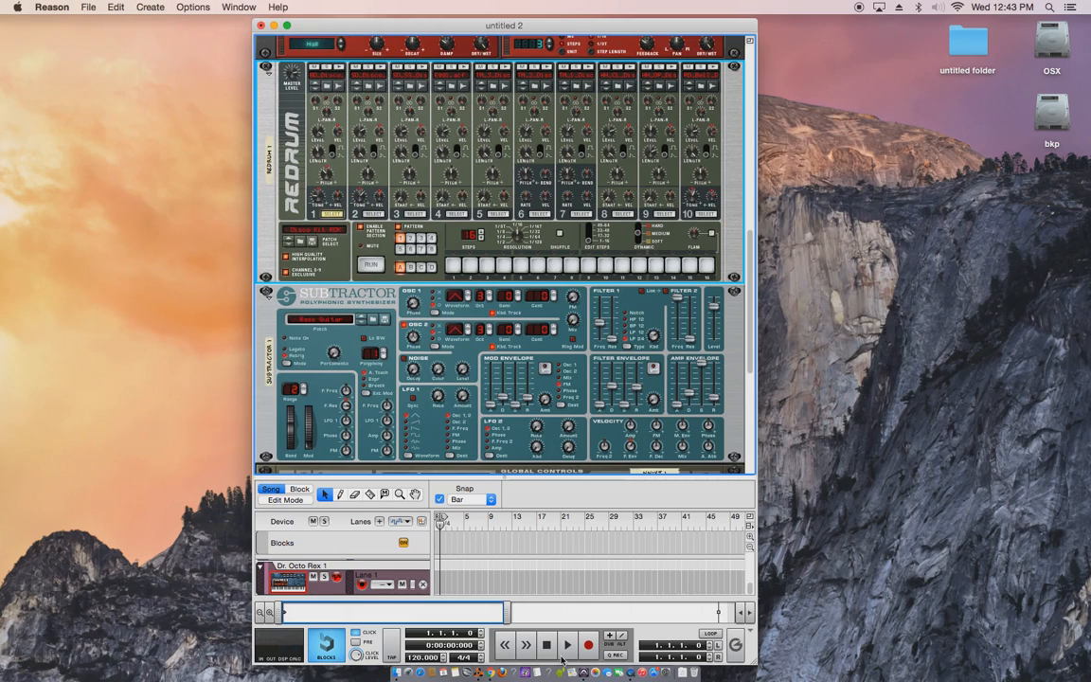
{"action": "left_click", "coordinate": [86, 7]}
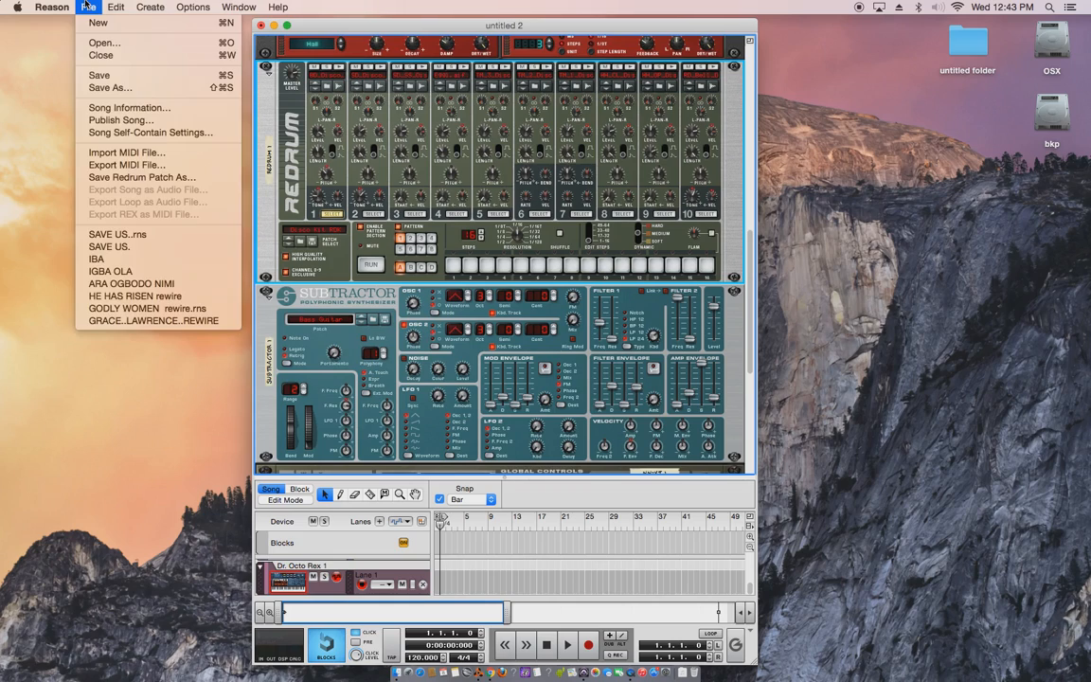
{"action": "mouse_move", "coordinate": [73, 5]}
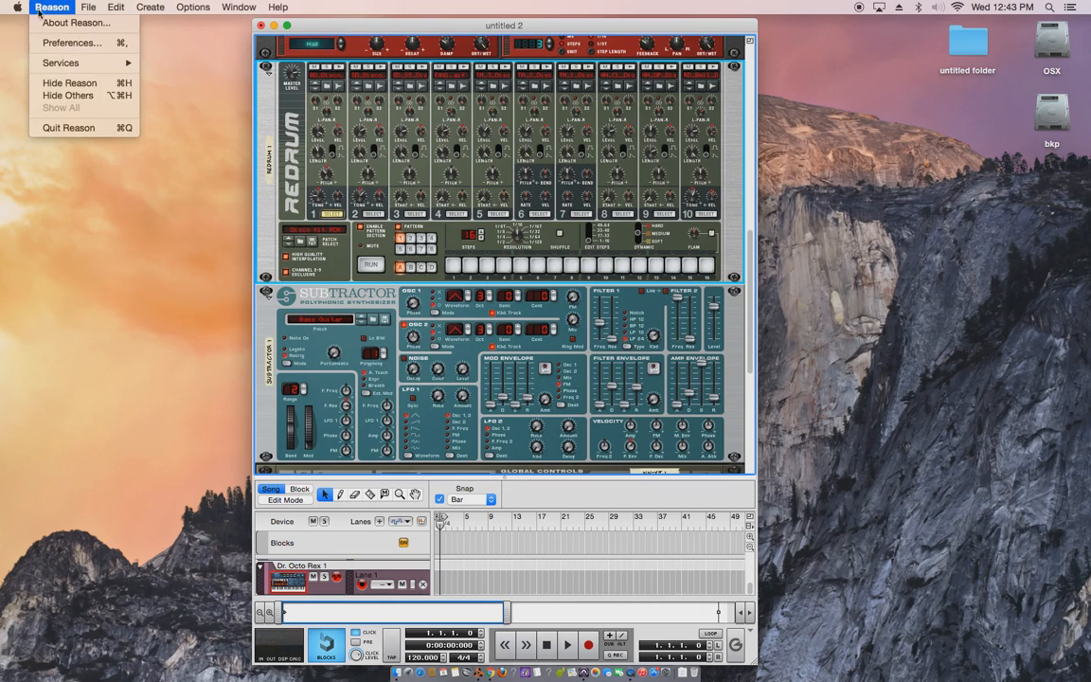
{"action": "left_click", "coordinate": [80, 260]}
{"action": "left_click", "coordinate": [53, 6]}
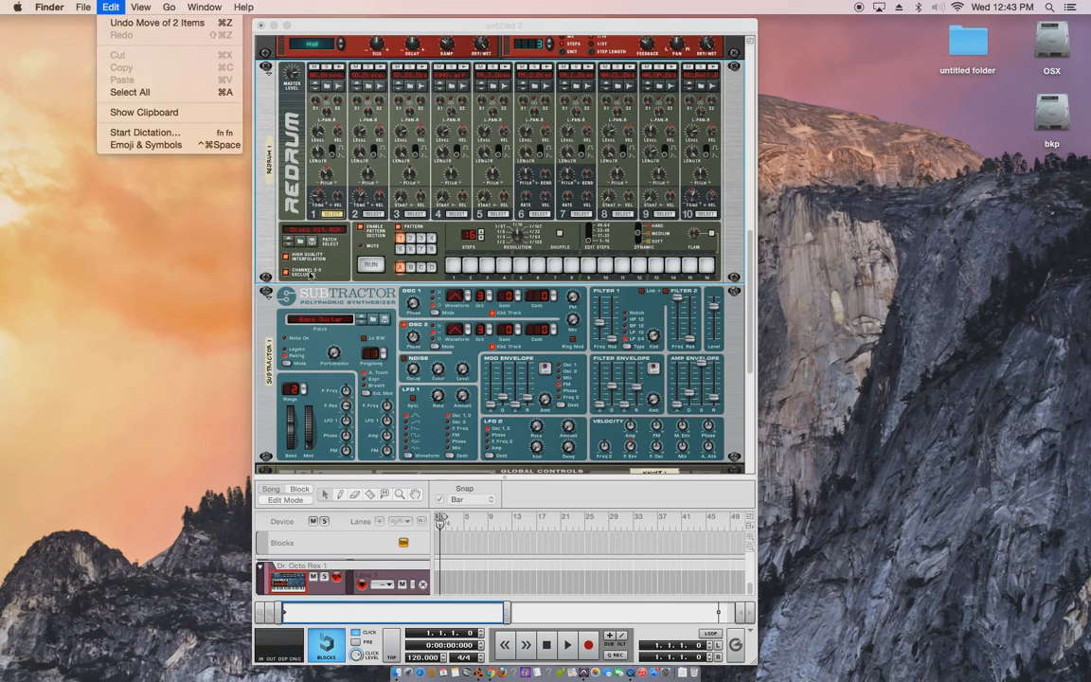
{"action": "left_click", "coordinate": [450, 318]}
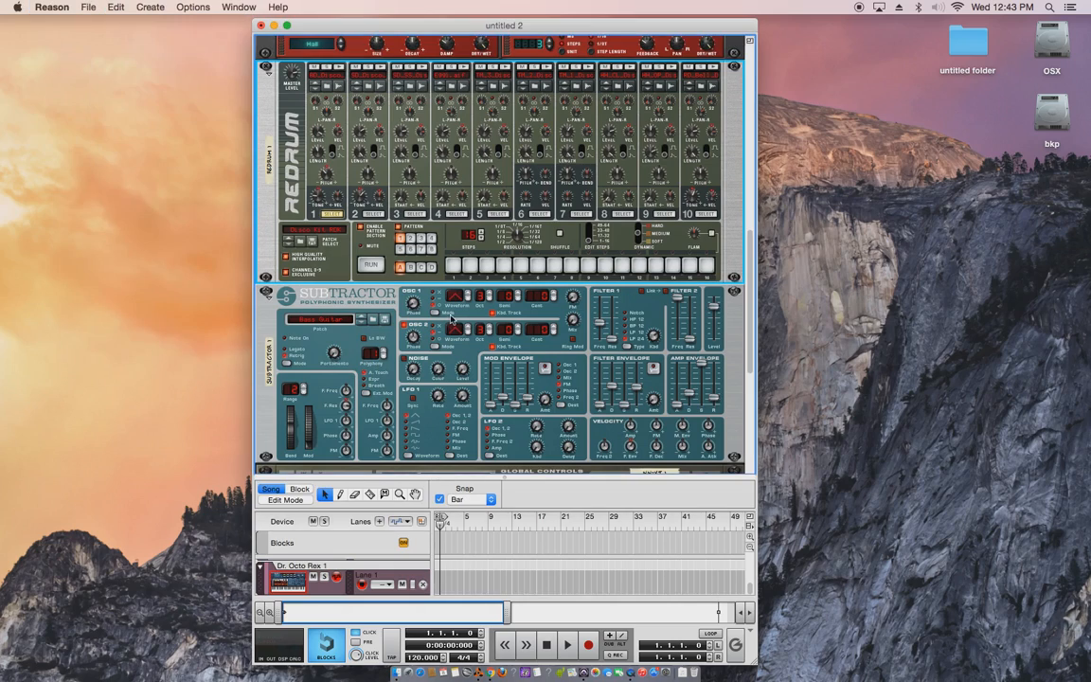
Open the application preferences and view the Audio settings page.
{"action": "left_click", "coordinate": [82, 6]}
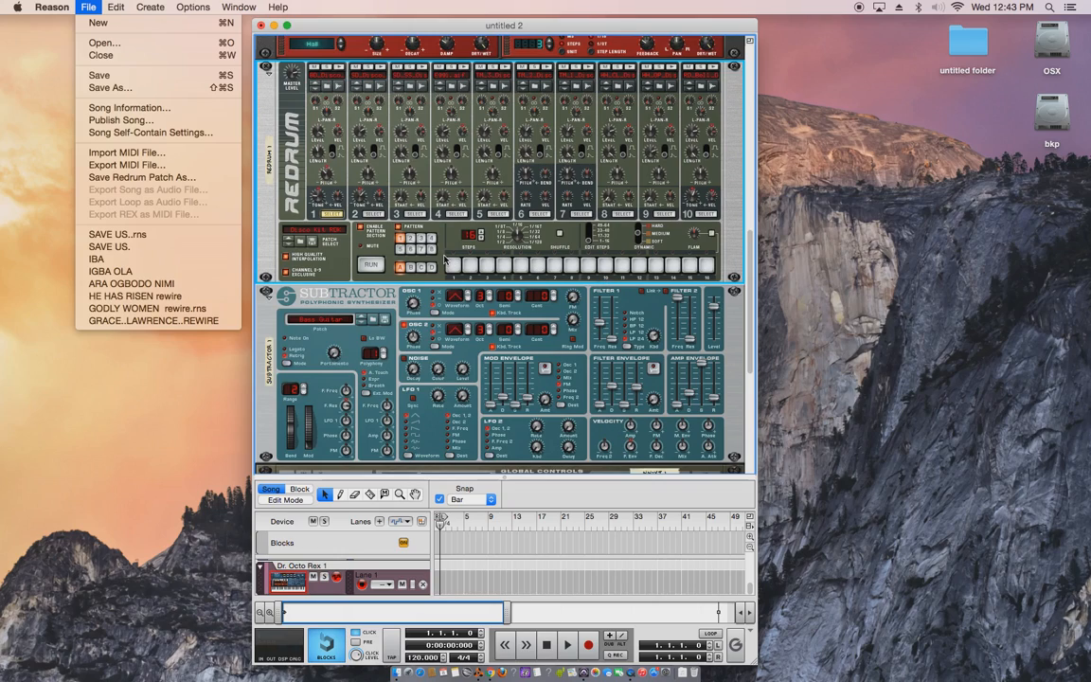
{"action": "mouse_move", "coordinate": [52, 7]}
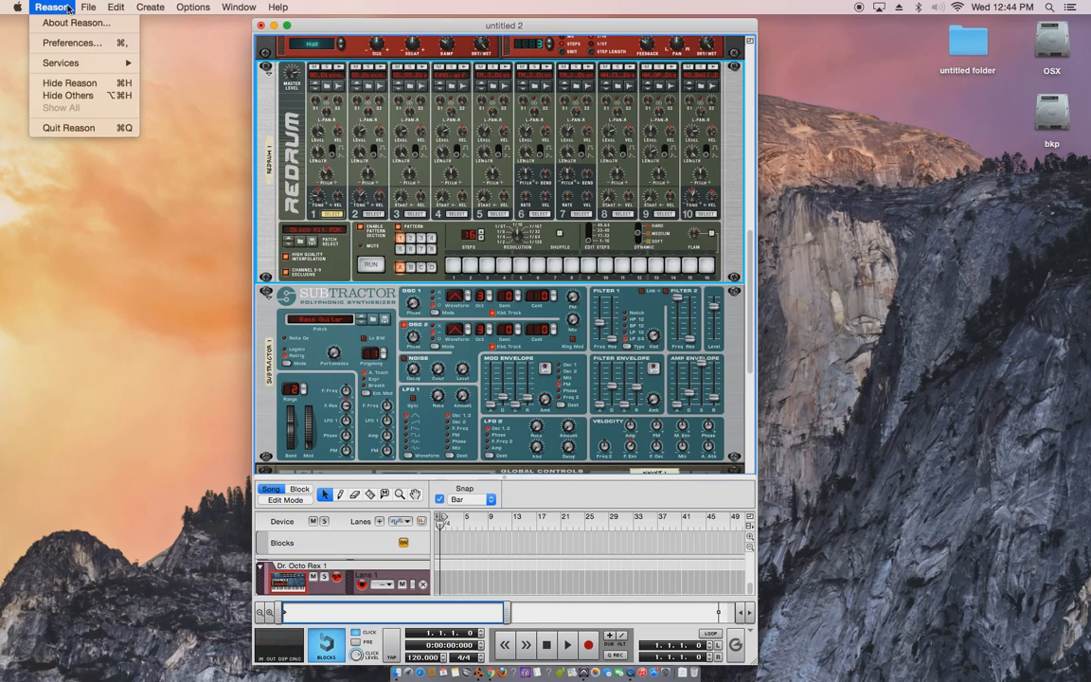
{"action": "mouse_move", "coordinate": [98, 5]}
{"action": "left_click", "coordinate": [83, 43]}
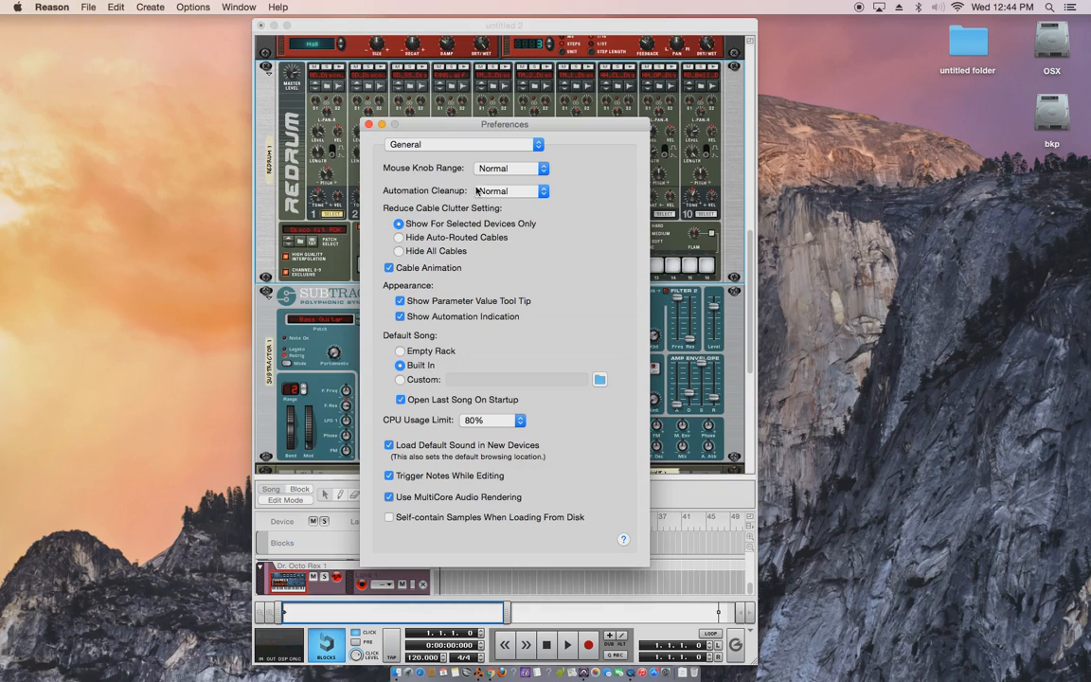
{"action": "left_click", "coordinate": [438, 145]}
{"action": "left_click", "coordinate": [445, 155]}
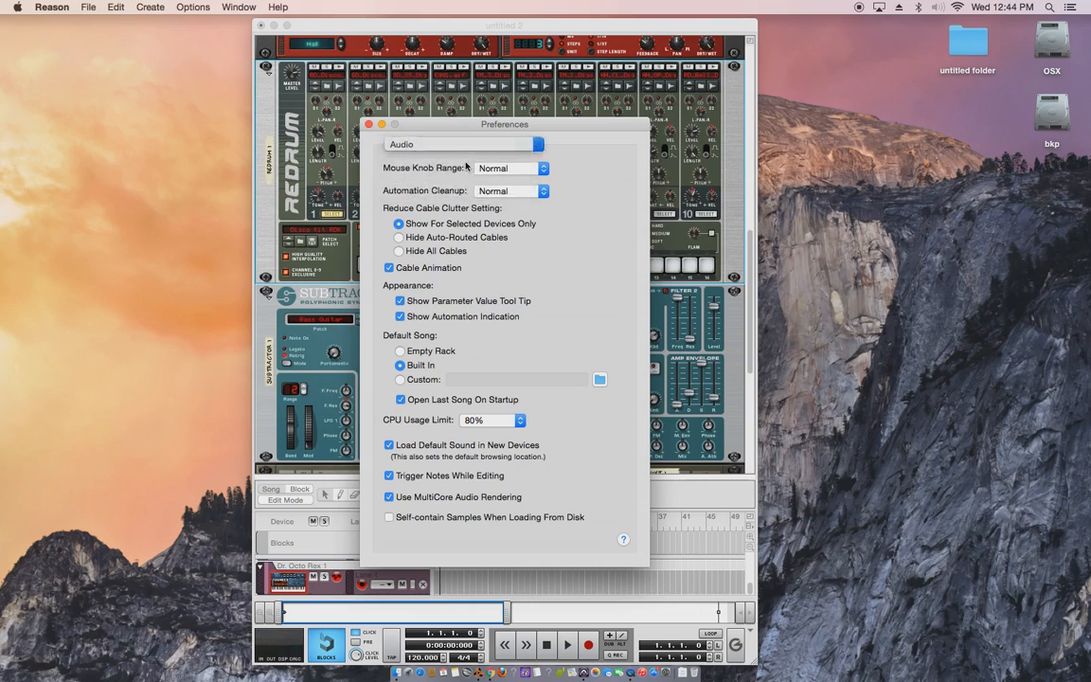
{"action": "left_click", "coordinate": [461, 145]}
{"action": "left_click", "coordinate": [461, 144]}
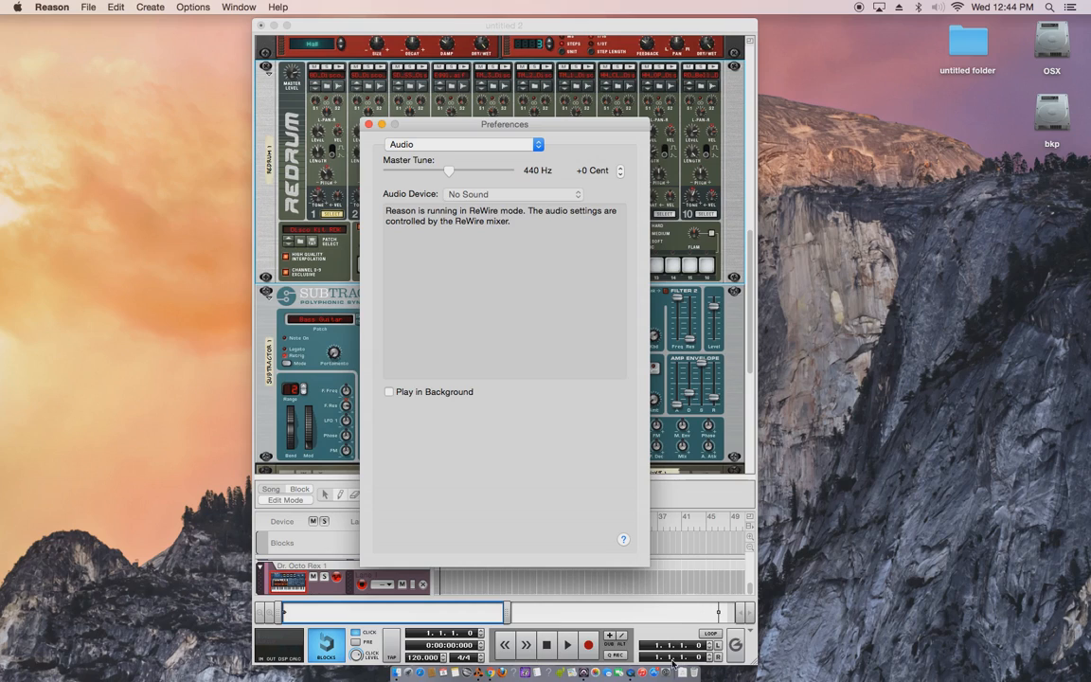
Check the output device in the macOS Sound settings, choose M-Track 2X2 as sound input, and close both preference windows.
{"action": "left_click", "coordinate": [651, 642]}
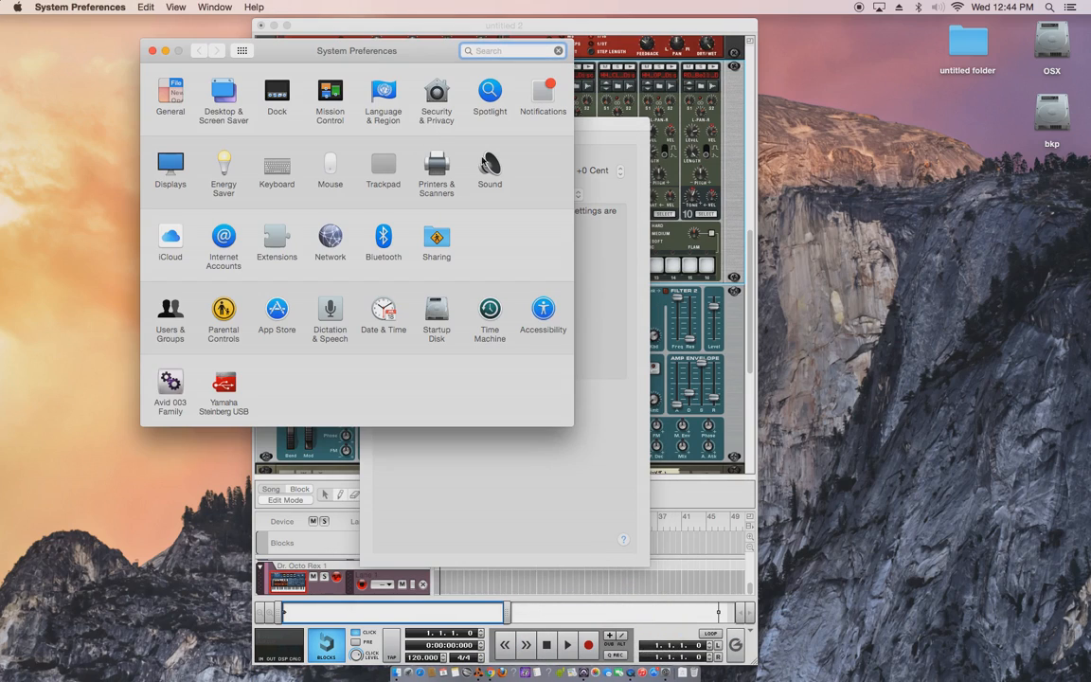
{"action": "left_click", "coordinate": [489, 166]}
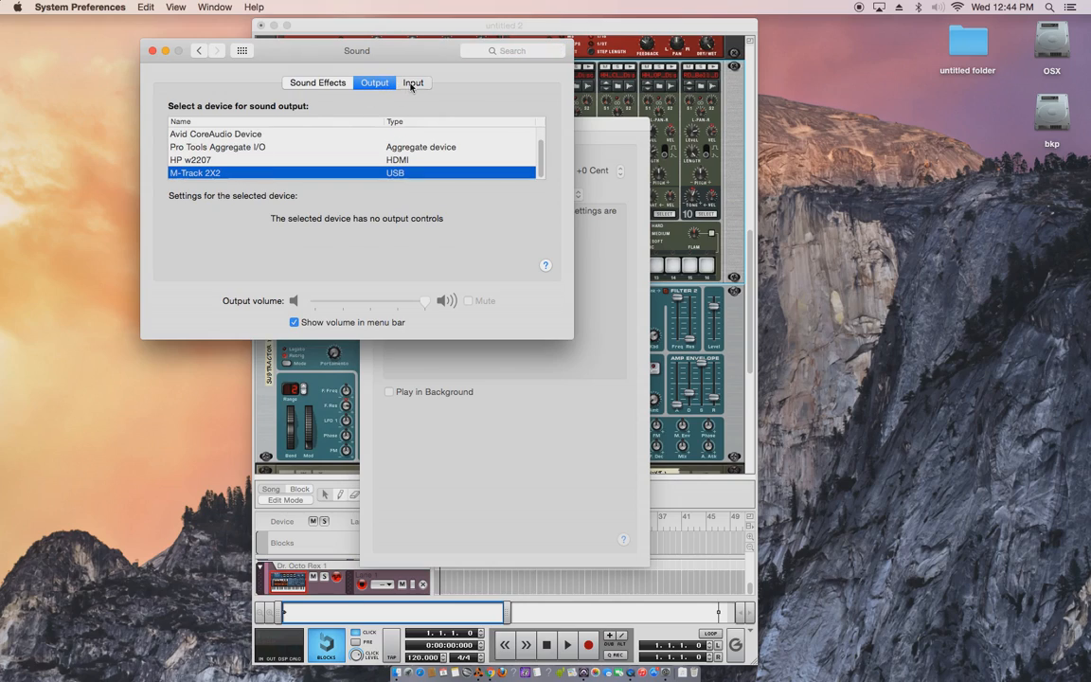
{"action": "left_click", "coordinate": [412, 83]}
{"action": "left_click", "coordinate": [217, 173]}
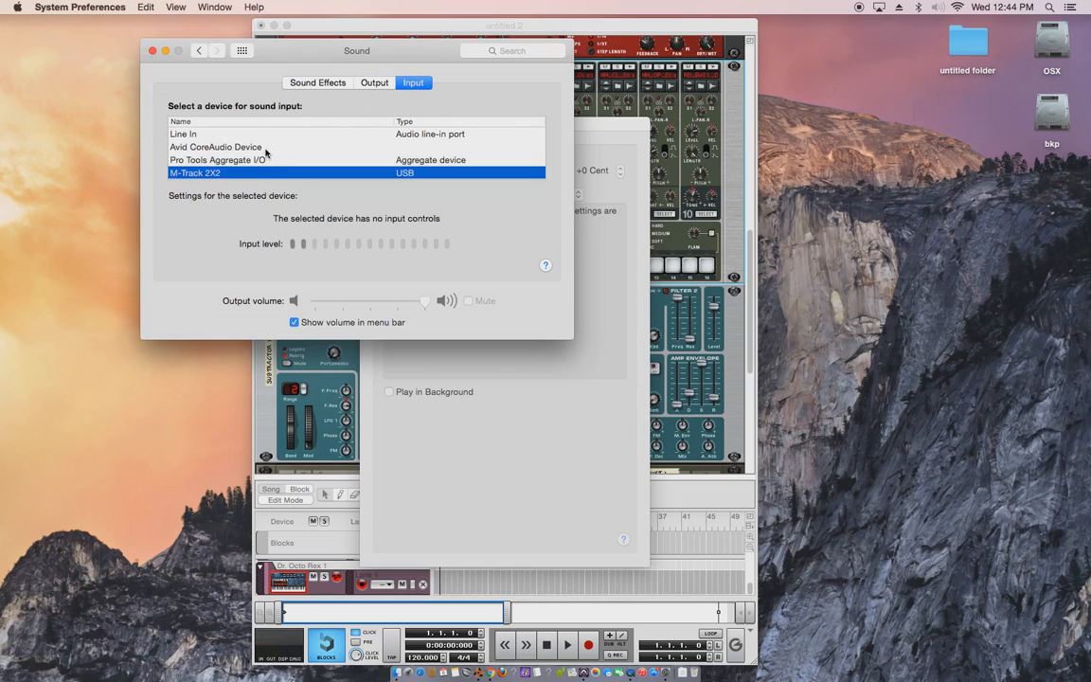
{"action": "left_click", "coordinate": [151, 50]}
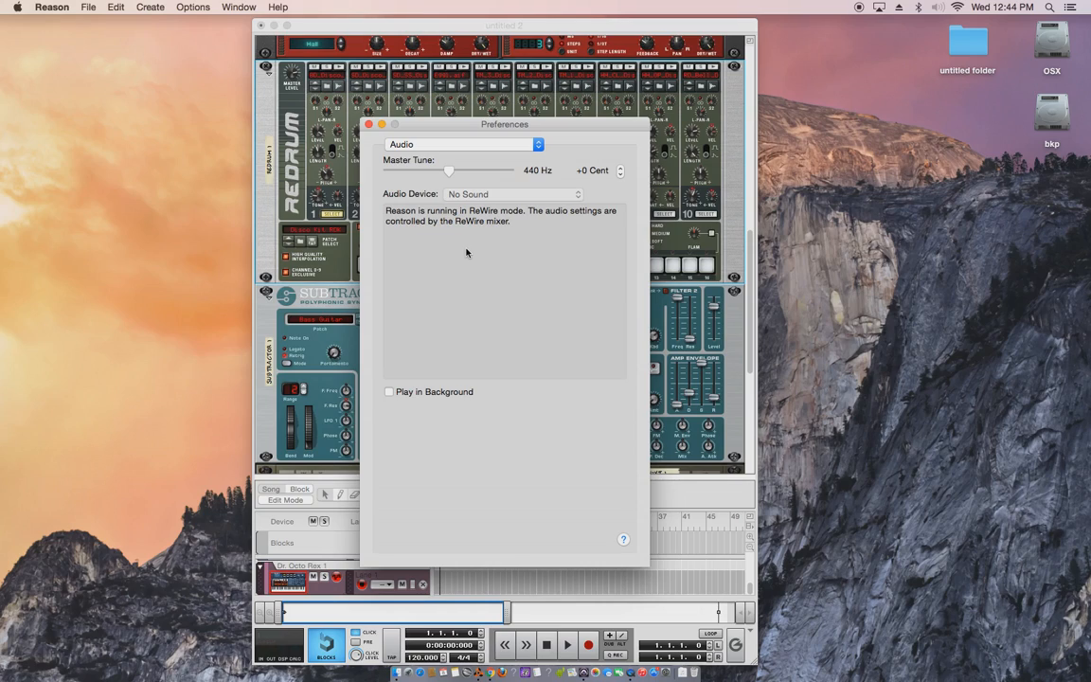
{"action": "left_click", "coordinate": [369, 124]}
Activate pattern steps 1, 5, 9, 12 and 15 for channel 1 of the Redrum.
{"action": "scroll", "coordinate": [467, 234], "scroll_direction": "down", "scroll_amount": 10}
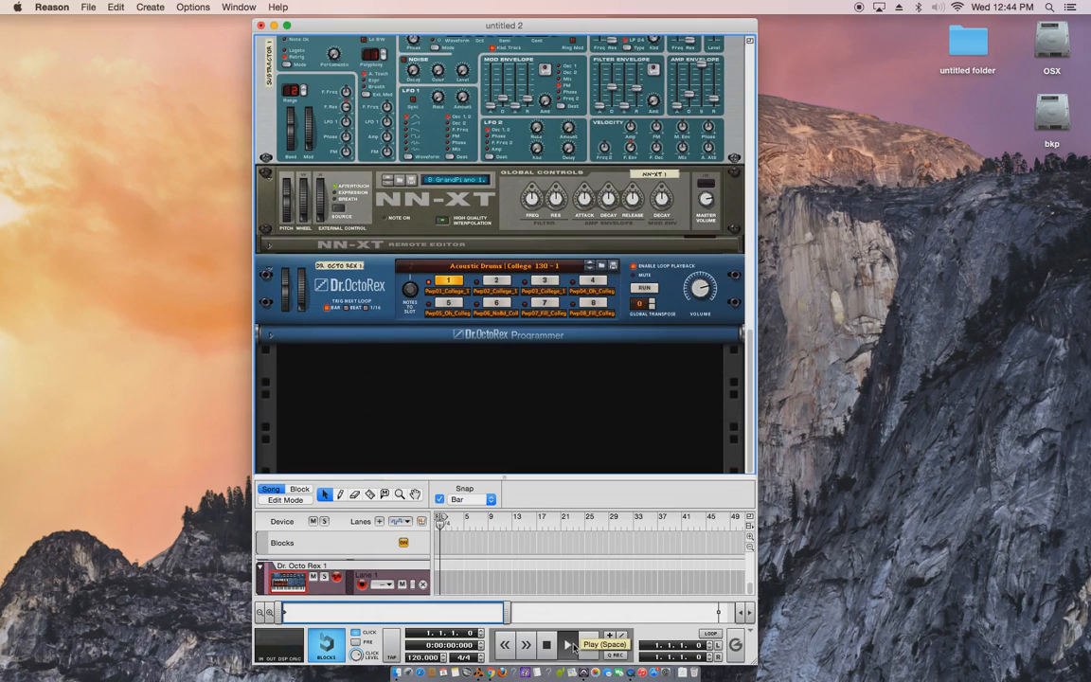
{"action": "scroll", "coordinate": [449, 270], "scroll_direction": "up", "scroll_amount": 9}
{"action": "scroll", "coordinate": [448, 270], "scroll_direction": "up", "scroll_amount": 3}
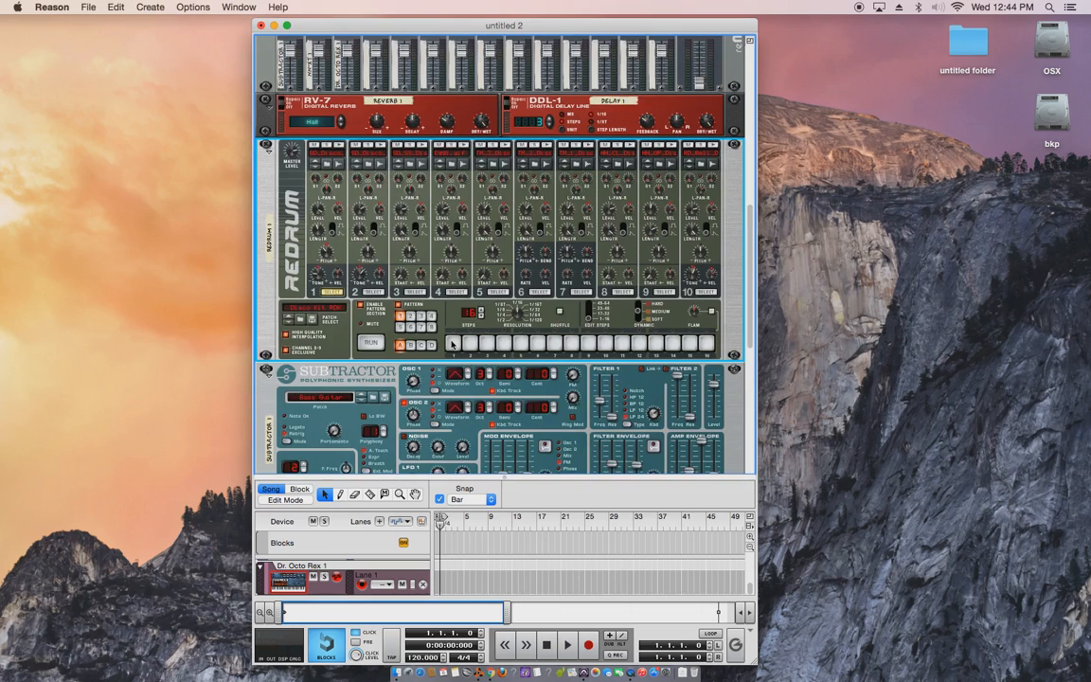
{"action": "left_click", "coordinate": [520, 344]}
{"action": "left_click", "coordinate": [588, 344]}
{"action": "left_click", "coordinate": [638, 343]}
{"action": "left_click", "coordinate": [688, 343]}
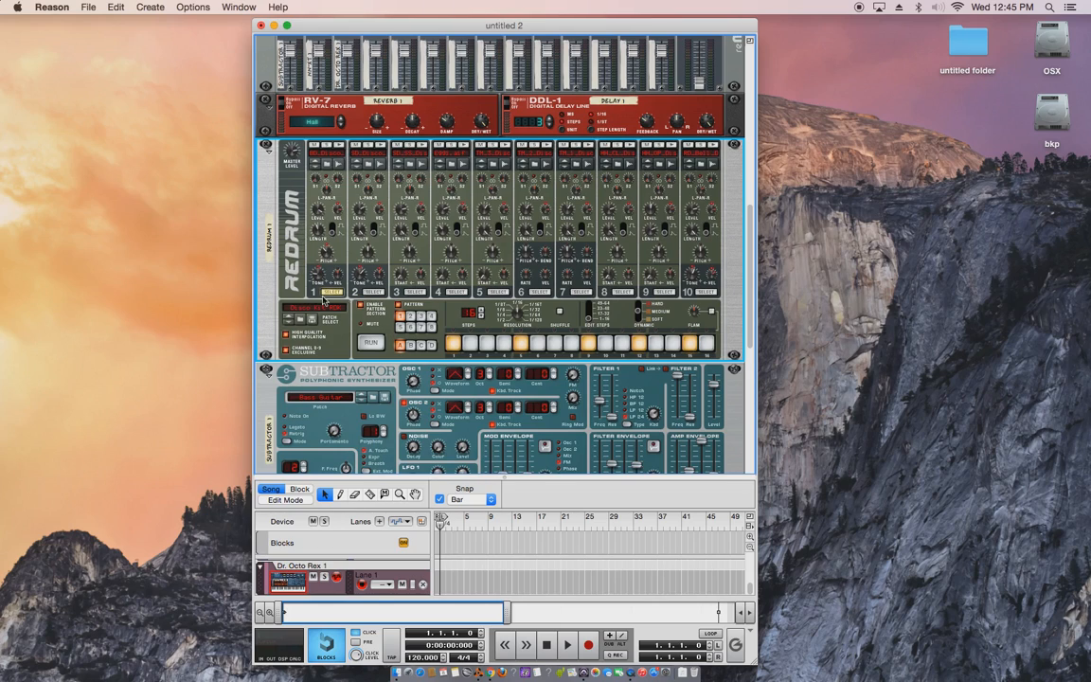
Switch through Redrum channels 1 to 3 to view their pattern steps, finishing with channel 4 selected.
{"action": "scroll", "coordinate": [323, 299], "scroll_direction": "down", "scroll_amount": 3}
{"action": "scroll", "coordinate": [341, 312], "scroll_direction": "up", "scroll_amount": 3}
{"action": "left_click", "coordinate": [418, 292]}
{"action": "left_click", "coordinate": [332, 291]}
{"action": "left_click", "coordinate": [369, 291]}
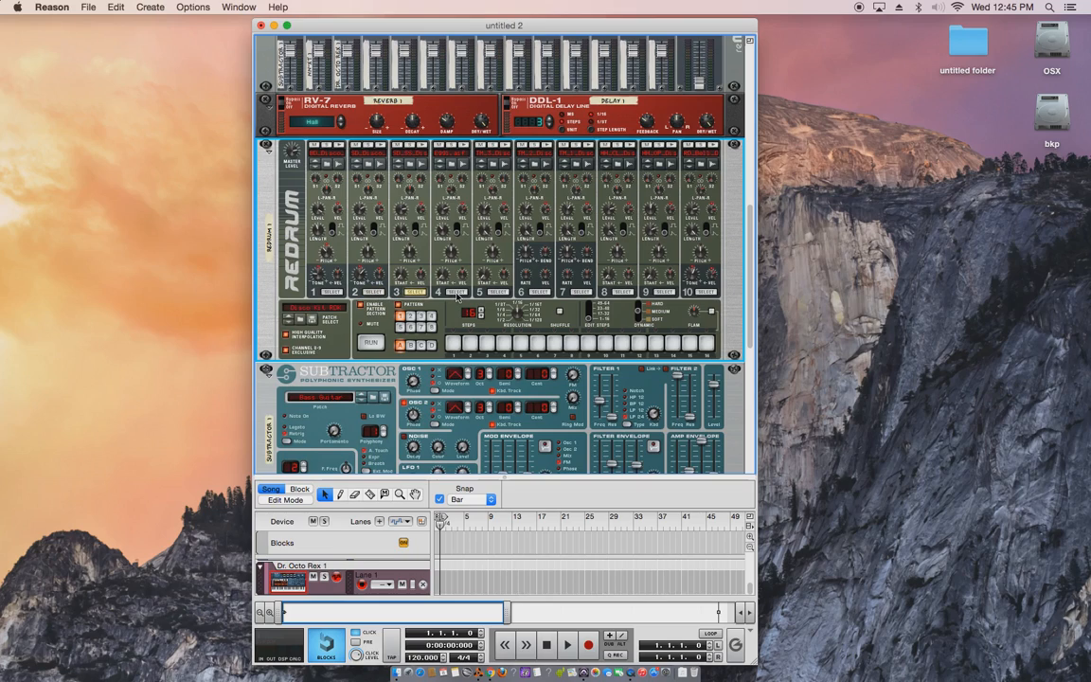
{"action": "left_click", "coordinate": [456, 292]}
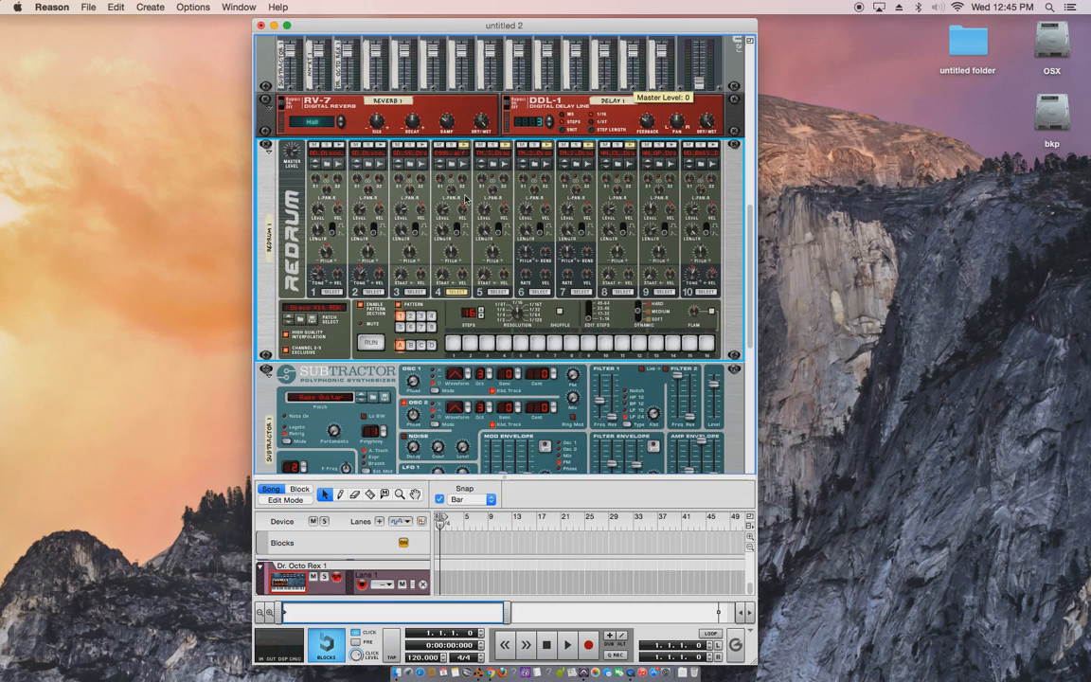
Enlarge the sequencer area to show all device tracks and select the Redrum track.
{"action": "scroll", "coordinate": [475, 299], "scroll_direction": "down", "scroll_amount": 10}
{"action": "scroll", "coordinate": [445, 363], "scroll_direction": "up", "scroll_amount": 10}
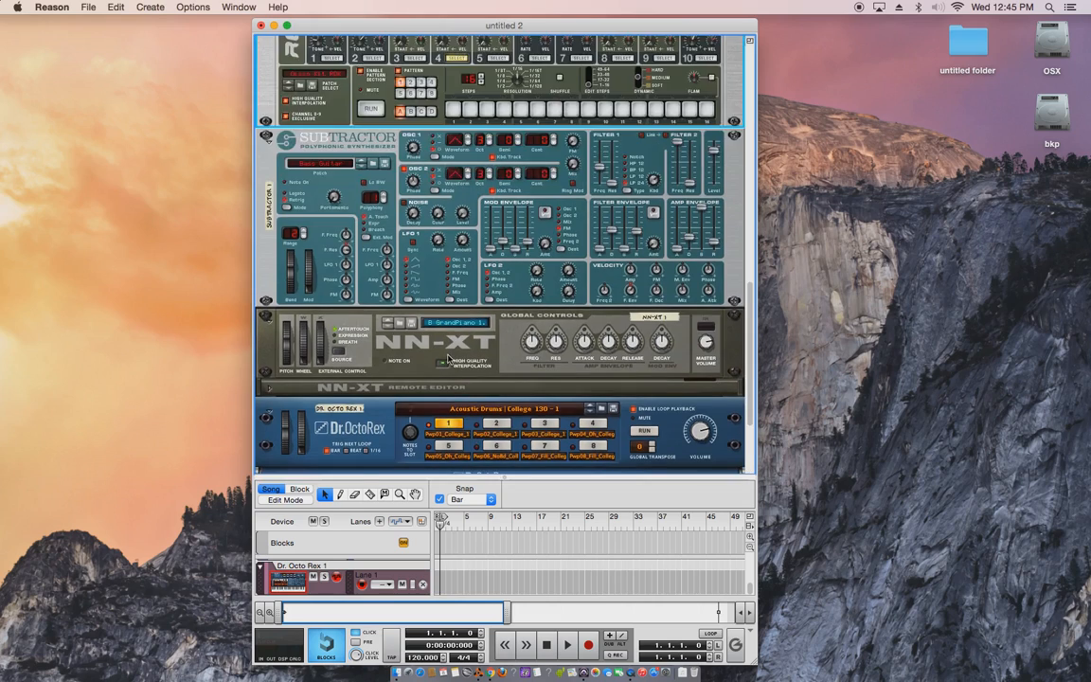
{"action": "scroll", "coordinate": [457, 360], "scroll_direction": "down", "scroll_amount": 8}
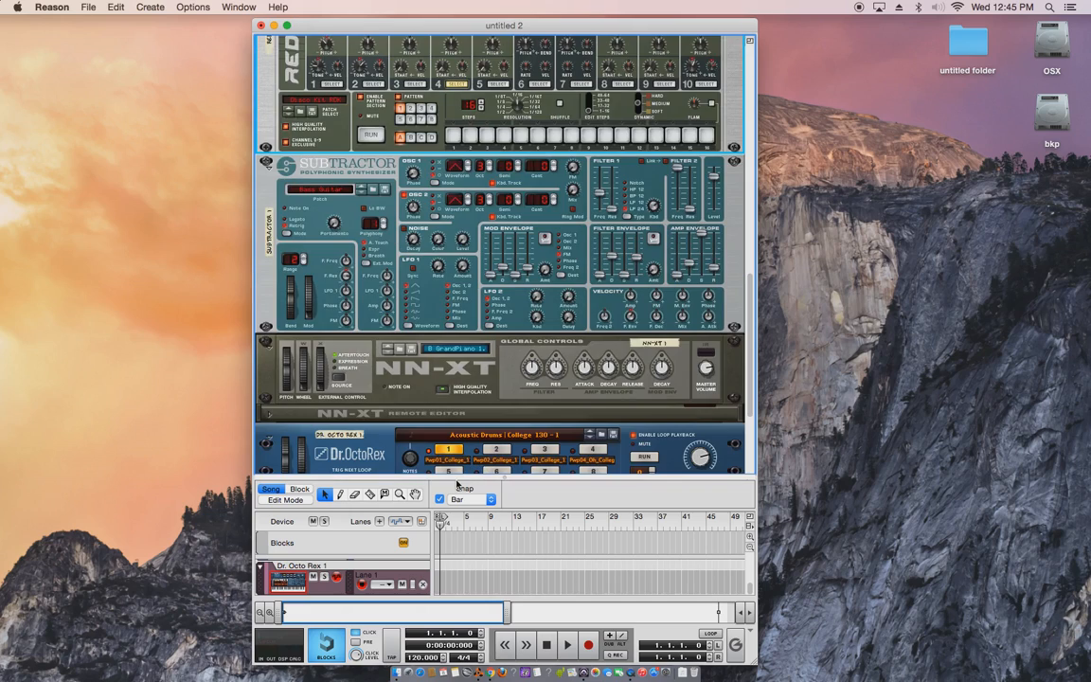
{"action": "left_click_drag", "start_coordinate": [505, 478], "coordinate": [504, 99]}
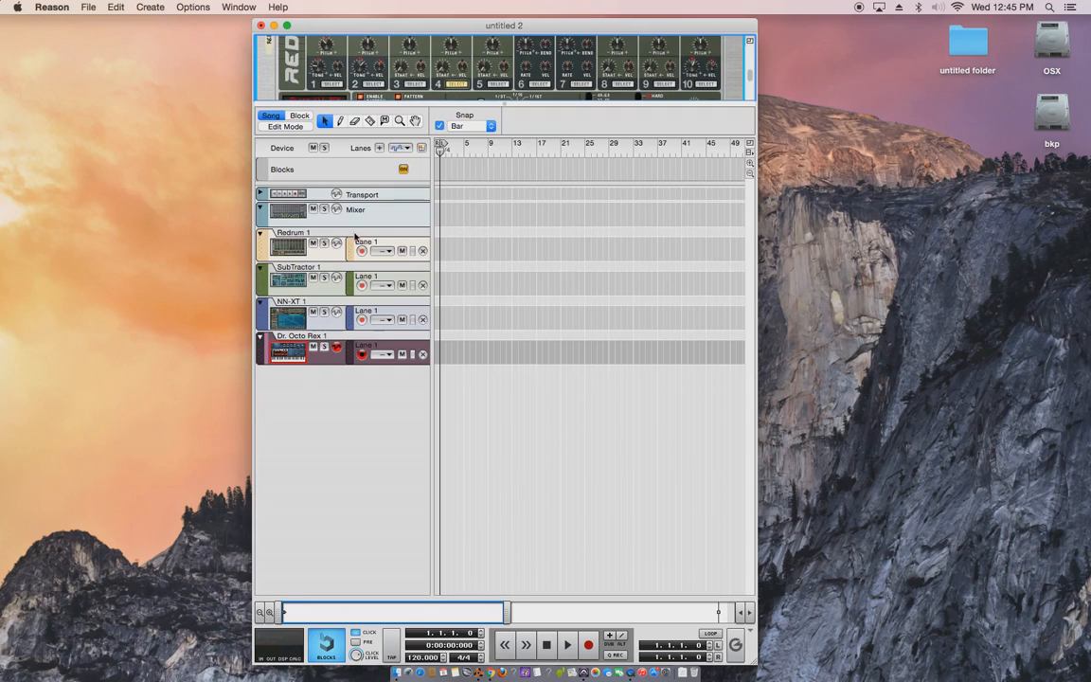
{"action": "left_click", "coordinate": [304, 254]}
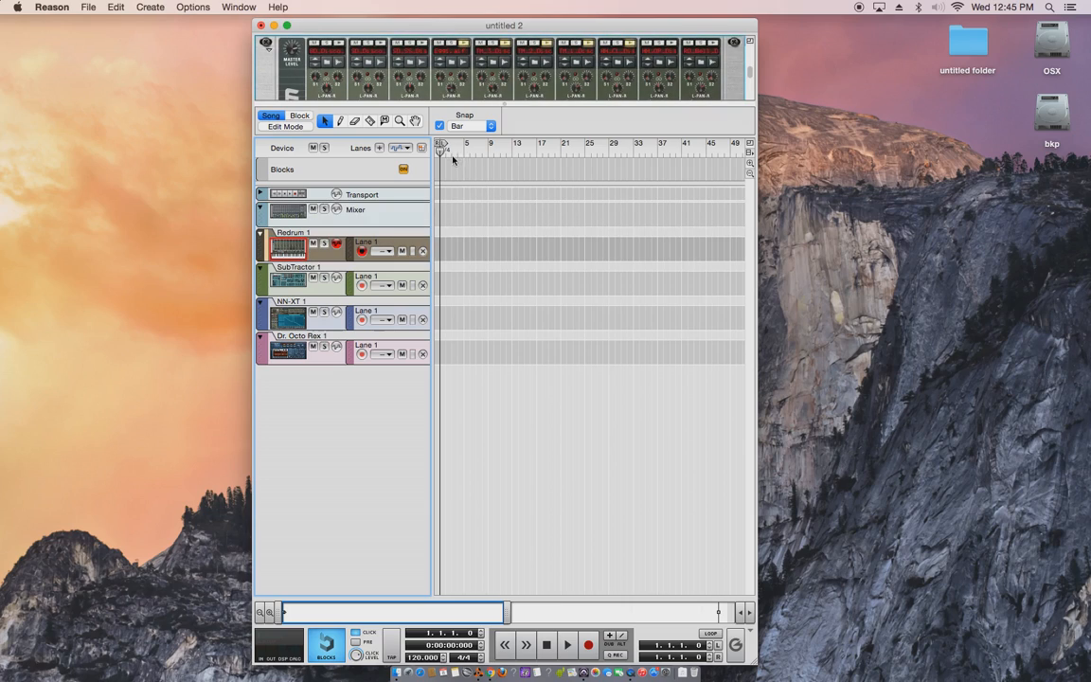
{"action": "left_click_drag", "start_coordinate": [438, 147], "coordinate": [571, 167]}
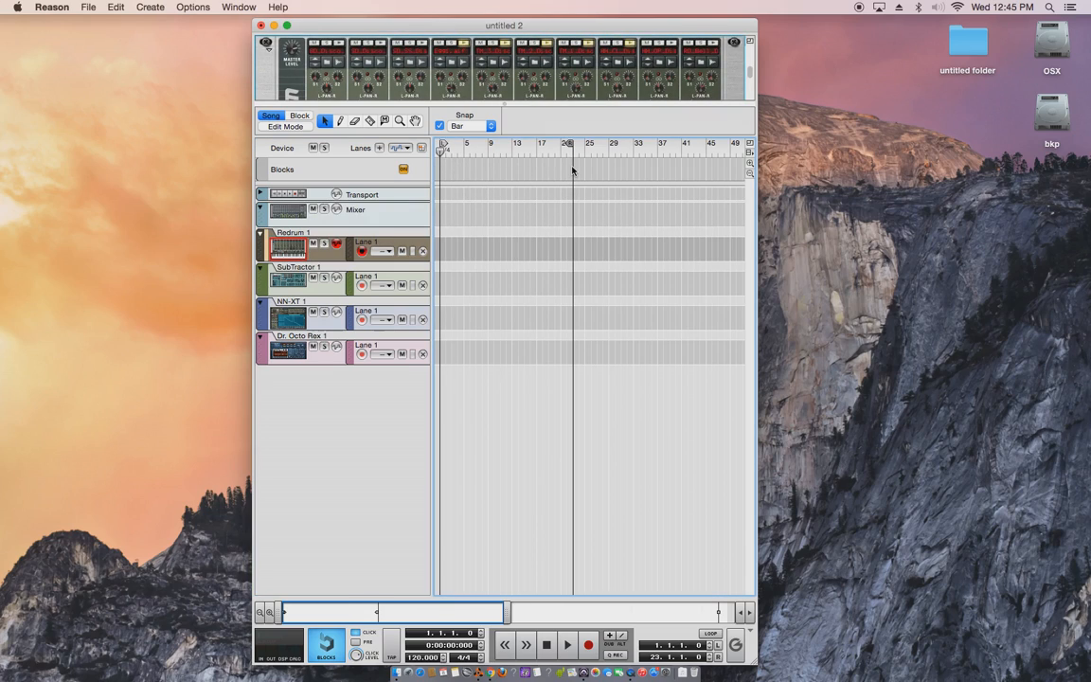
{"action": "key", "text": "shift+Return"}
{"action": "left_click_drag", "start_coordinate": [439, 144], "coordinate": [545, 166]}
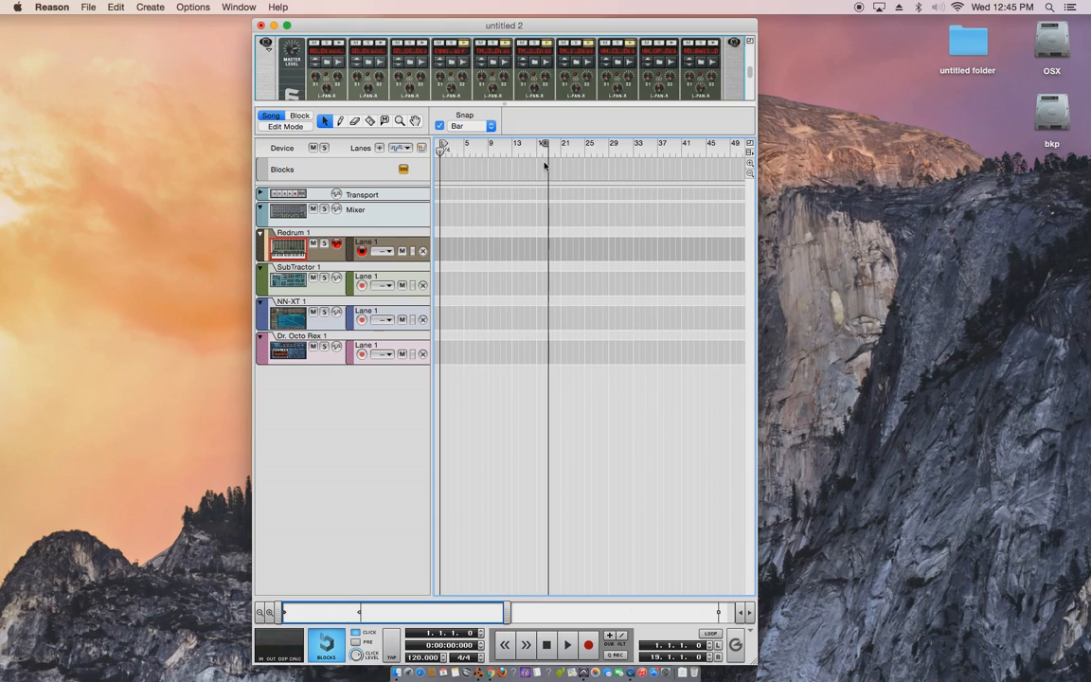
{"action": "key", "text": "super+z"}
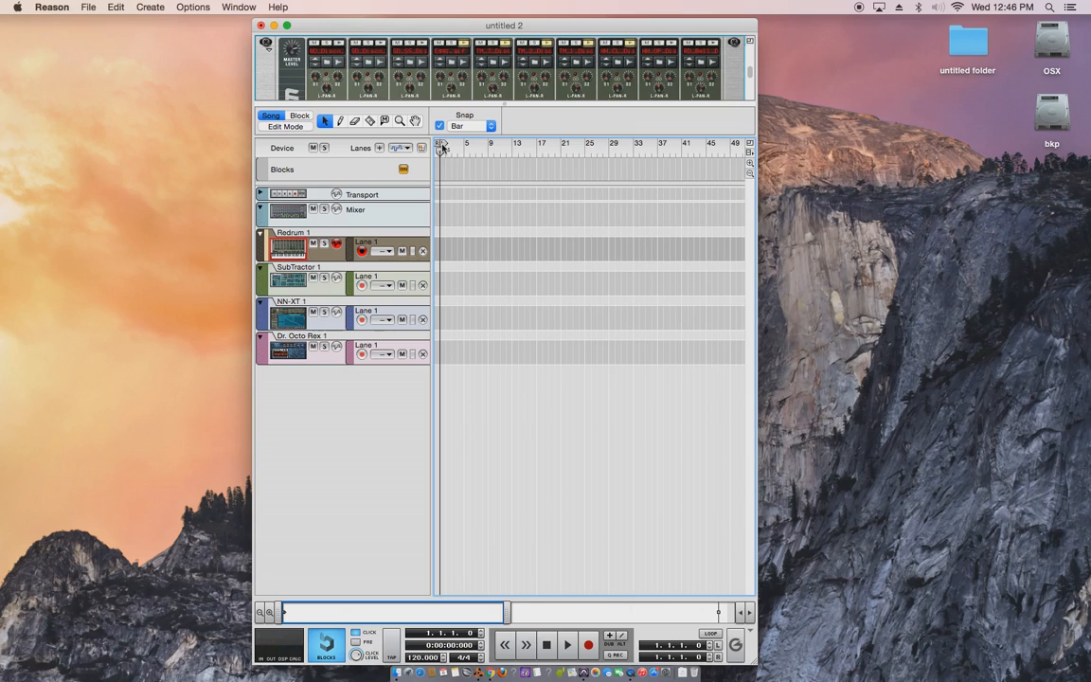
{"action": "mouse_move", "coordinate": [443, 144]}
{"action": "left_mouse_down"}
{"action": "mouse_move", "coordinate": [483, 152]}
{"action": "mouse_move", "coordinate": [440, 144]}
{"action": "left_mouse_up"}
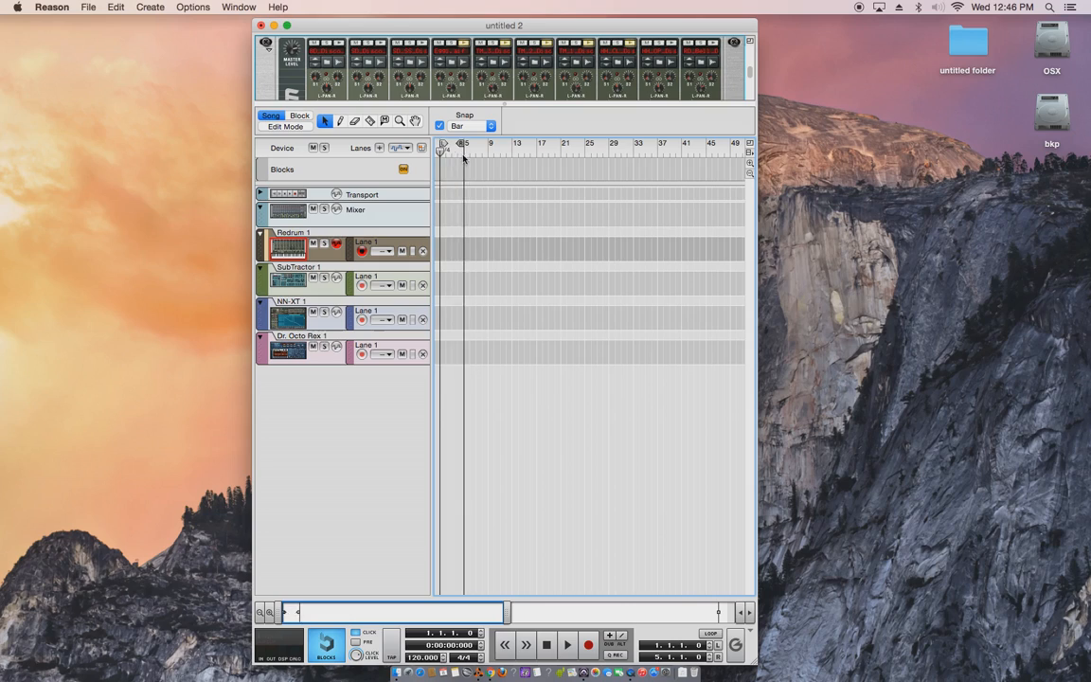
Select the Mixer, SubTractor and Redrum tracks in turn to bring up their rack devices, finishing on the SubTractor.
{"action": "left_click", "coordinate": [281, 217]}
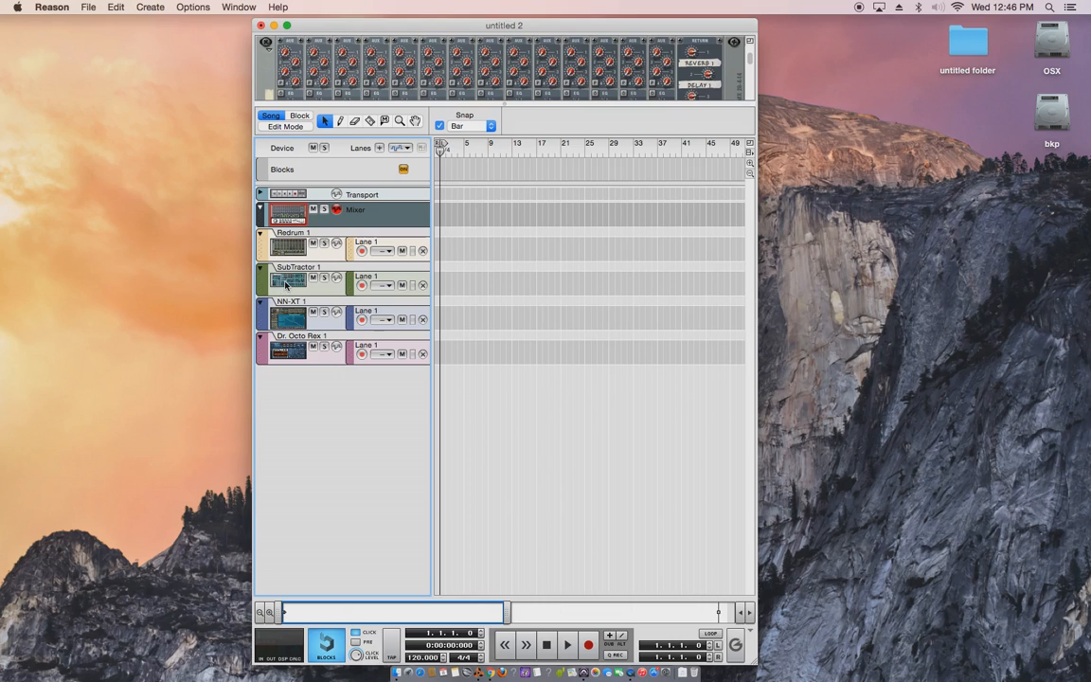
{"action": "left_click", "coordinate": [287, 283]}
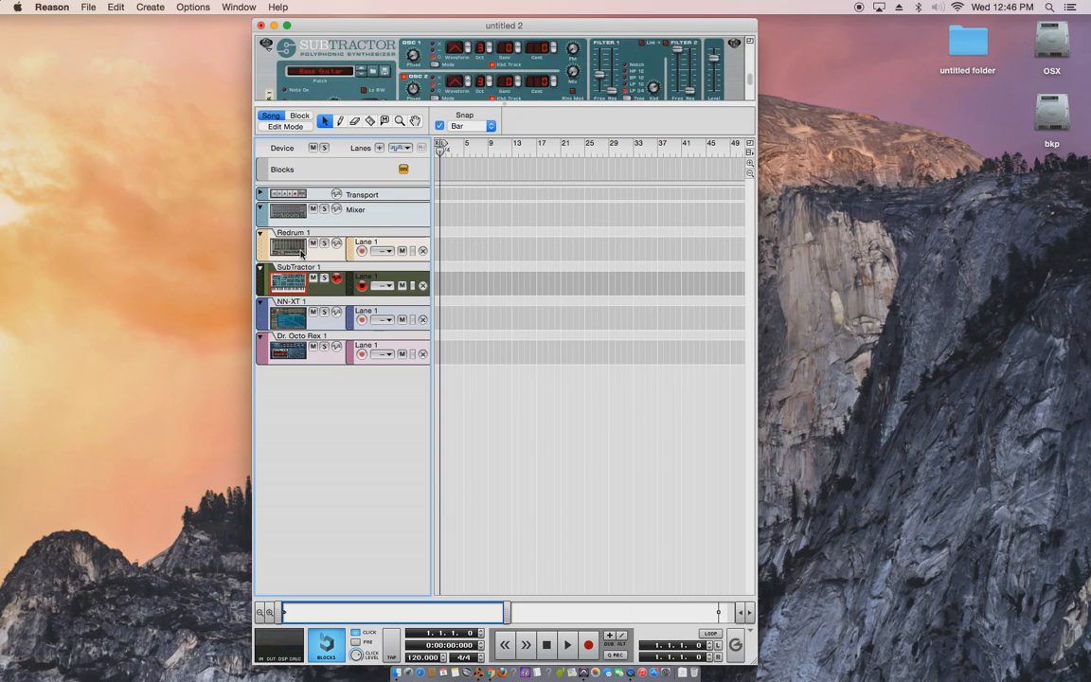
{"action": "left_click", "coordinate": [301, 254]}
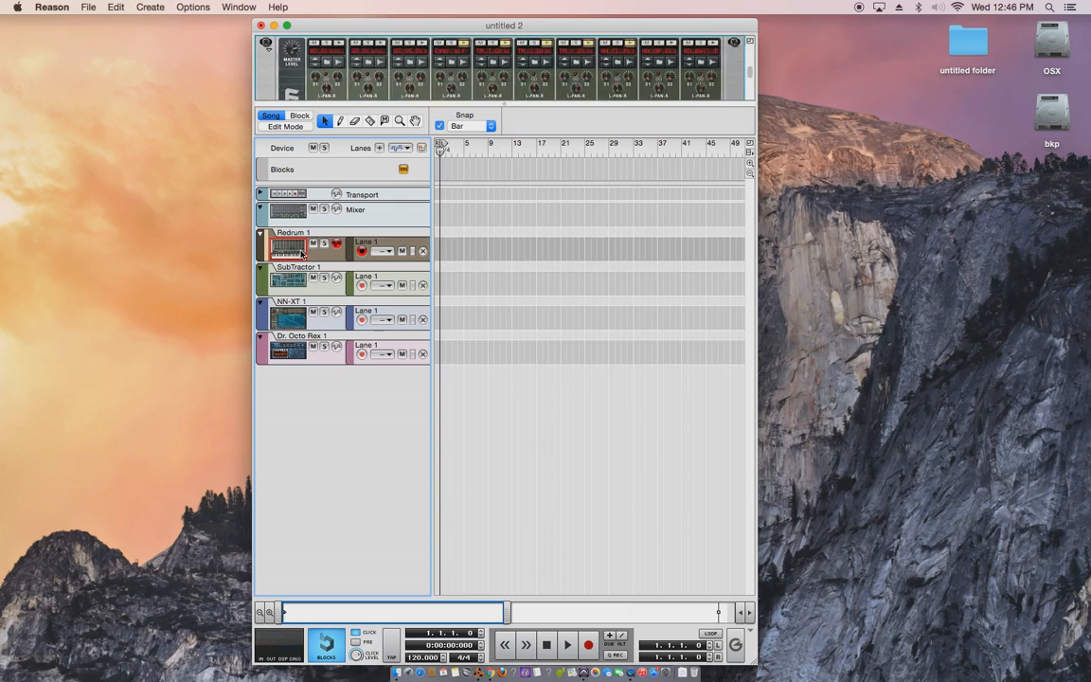
{"action": "left_click", "coordinate": [318, 287]}
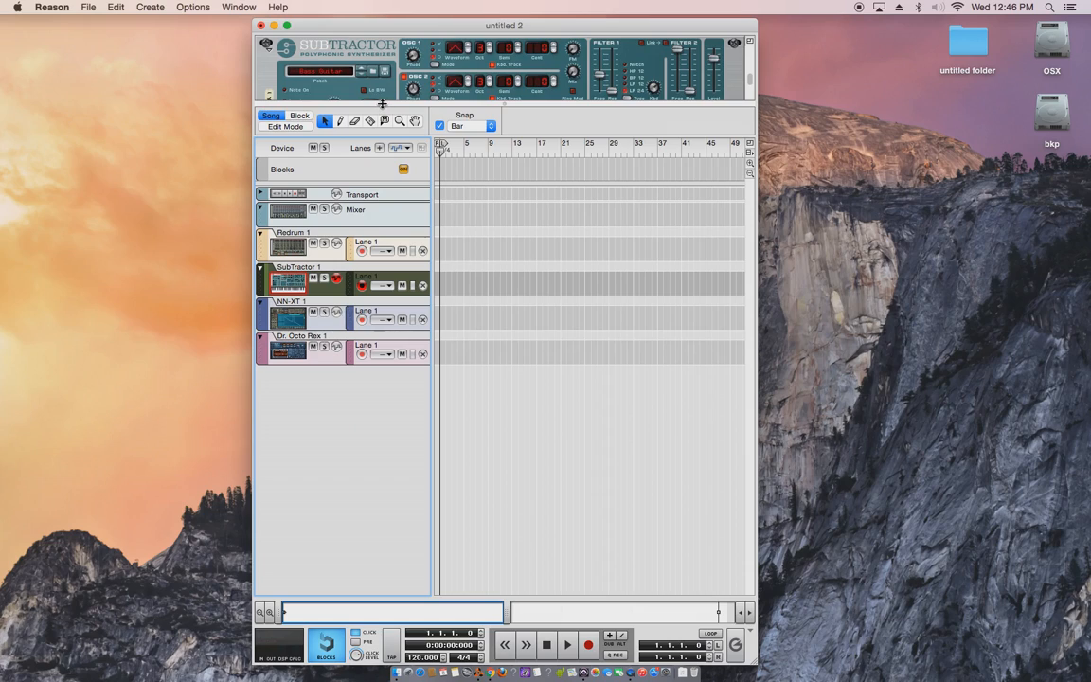
{"action": "left_click", "coordinate": [399, 92]}
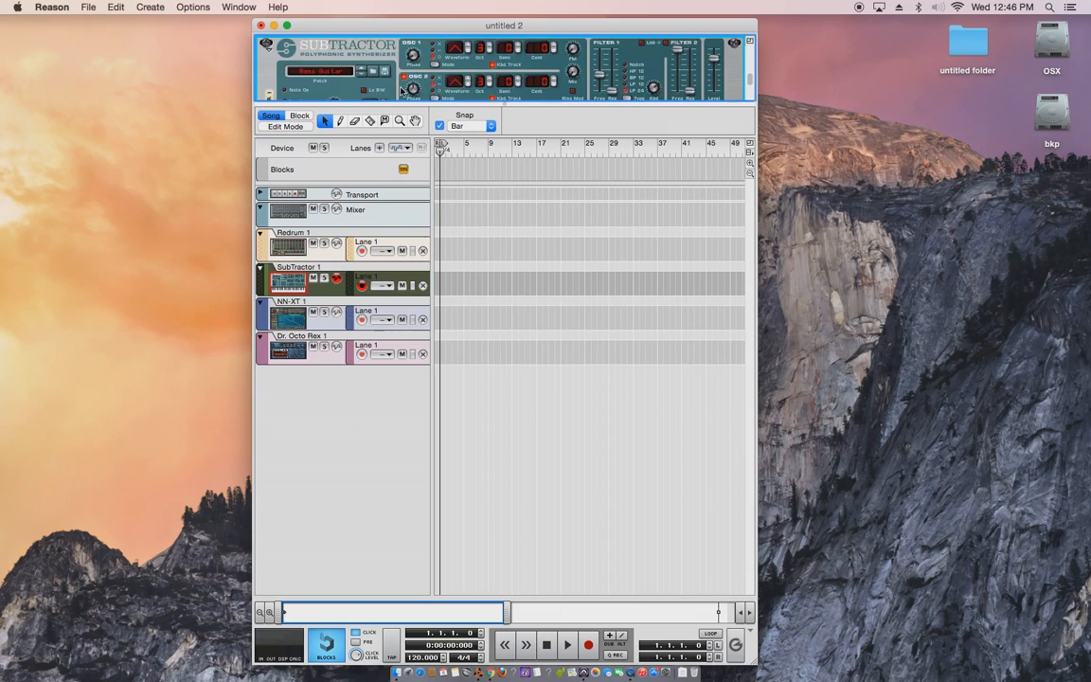
Flip the rack to its rear and back to the front, and enlarge the rack area by shrinking the sequencer.
{"action": "key", "text": "Tab"}
{"action": "key", "text": "Tab"}
{"action": "left_click_drag", "start_coordinate": [488, 102], "coordinate": [502, 433]}
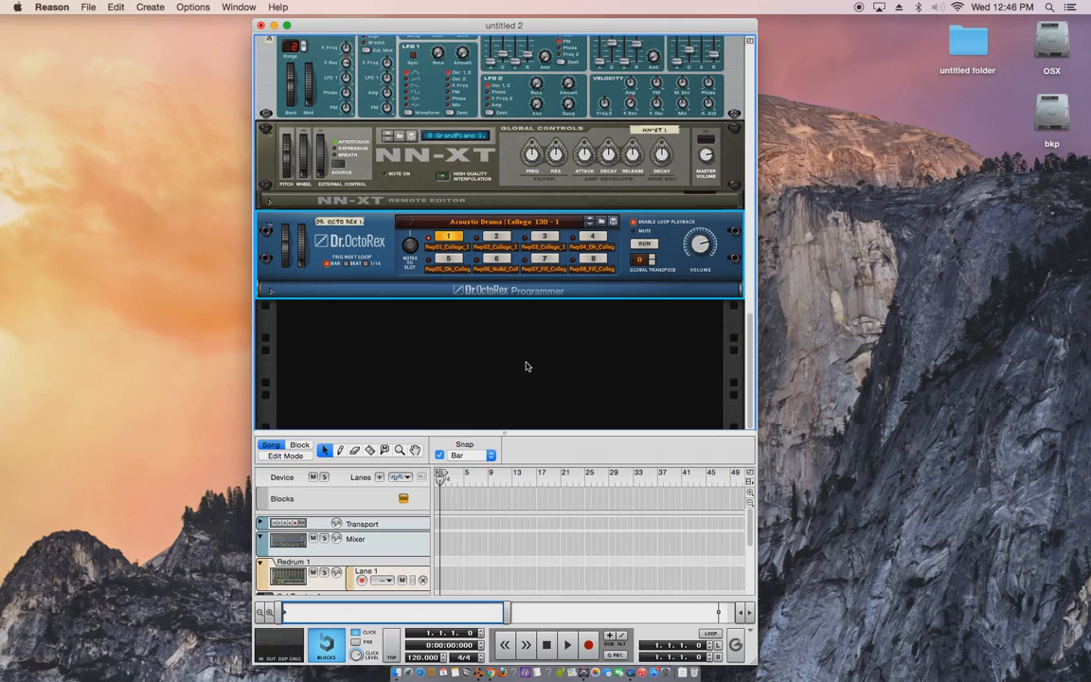
Review the rack devices up to the two mixers and back down, selecting the RV-7 reverb and finishing on the NN-XT.
{"action": "scroll", "coordinate": [523, 362], "scroll_direction": "up", "scroll_amount": 2}
{"action": "scroll", "coordinate": [546, 352], "scroll_direction": "up", "scroll_amount": 5}
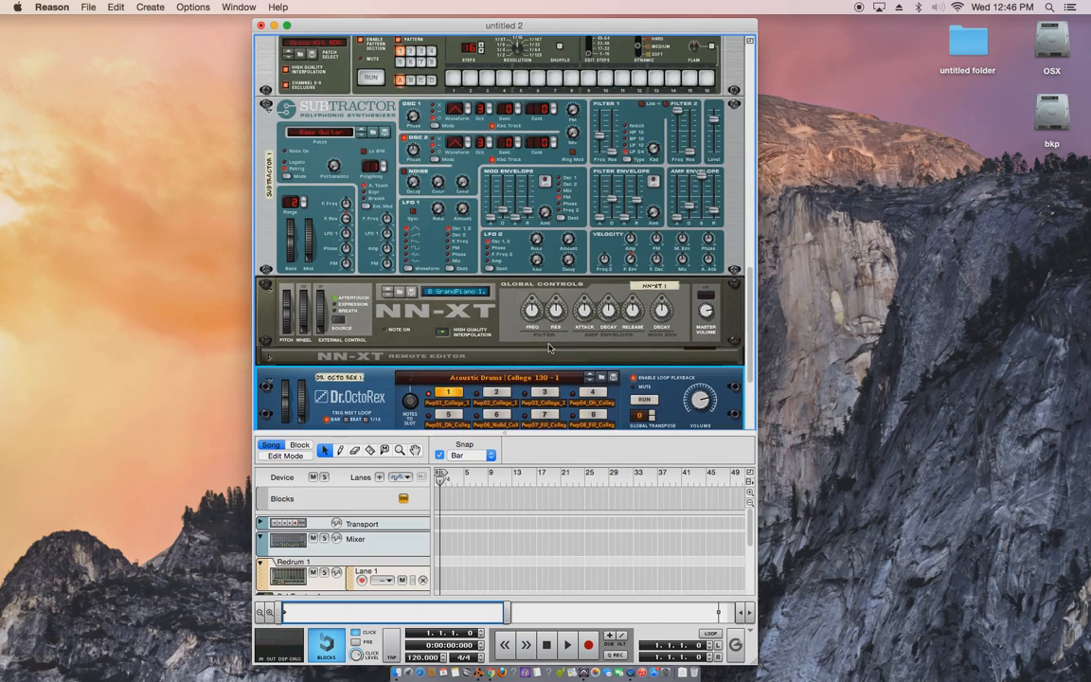
{"action": "scroll", "coordinate": [547, 347], "scroll_direction": "up", "scroll_amount": 3}
{"action": "scroll", "coordinate": [483, 281], "scroll_direction": "up", "scroll_amount": 3}
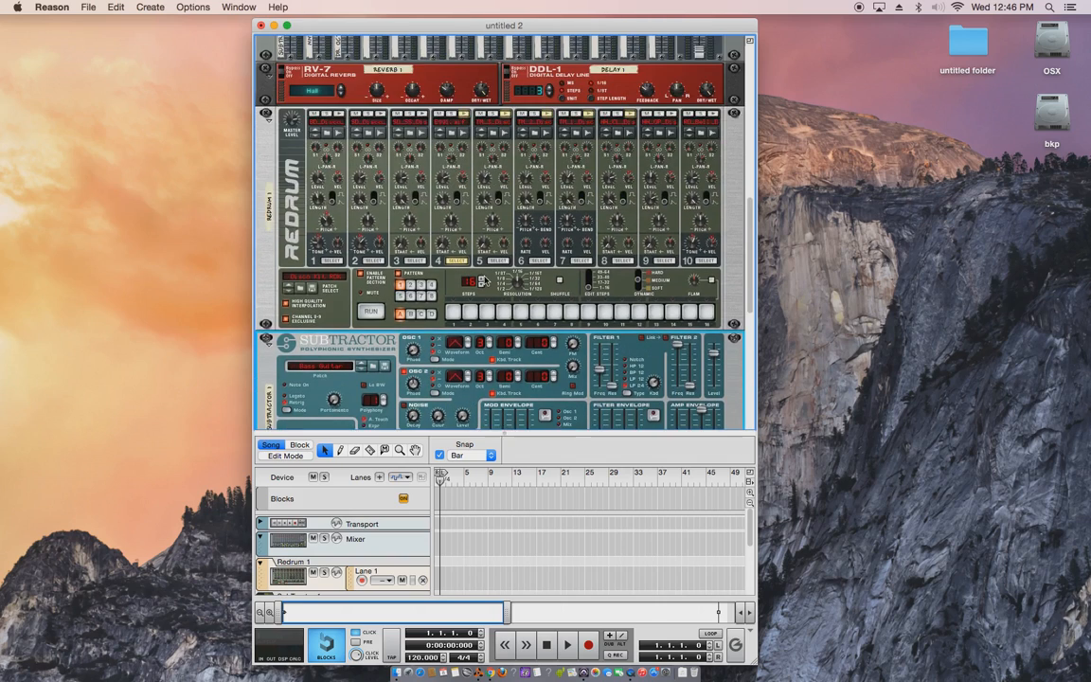
{"action": "scroll", "coordinate": [483, 282], "scroll_direction": "up", "scroll_amount": 5}
{"action": "left_click", "coordinate": [467, 328]}
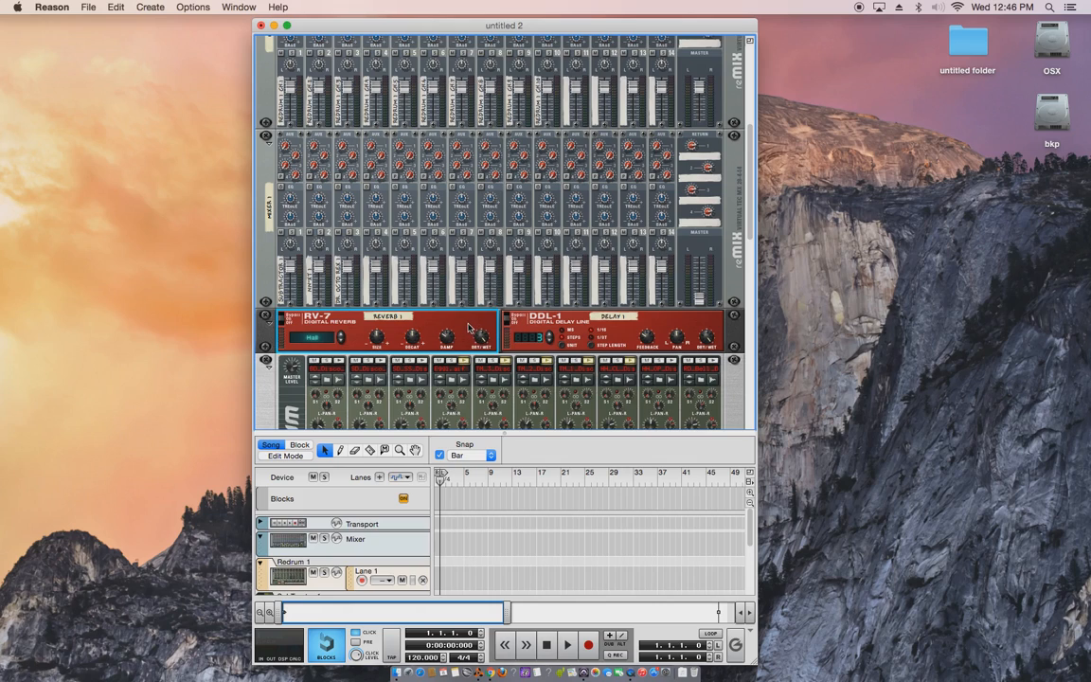
{"action": "scroll", "coordinate": [468, 327], "scroll_direction": "down", "scroll_amount": 15}
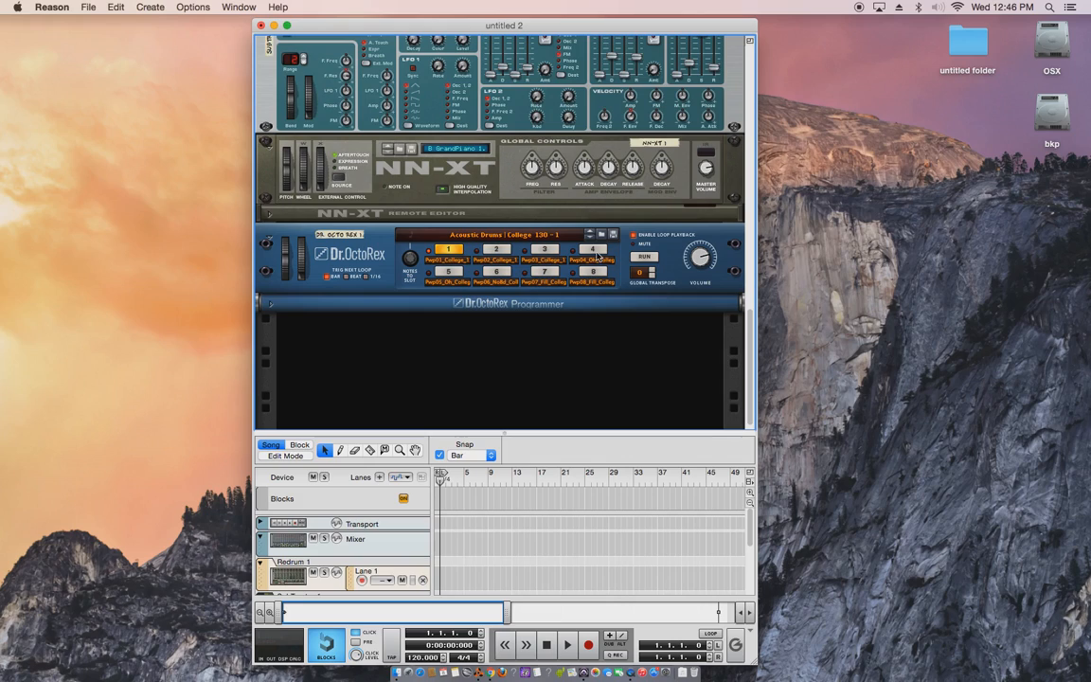
{"action": "left_click", "coordinate": [643, 198]}
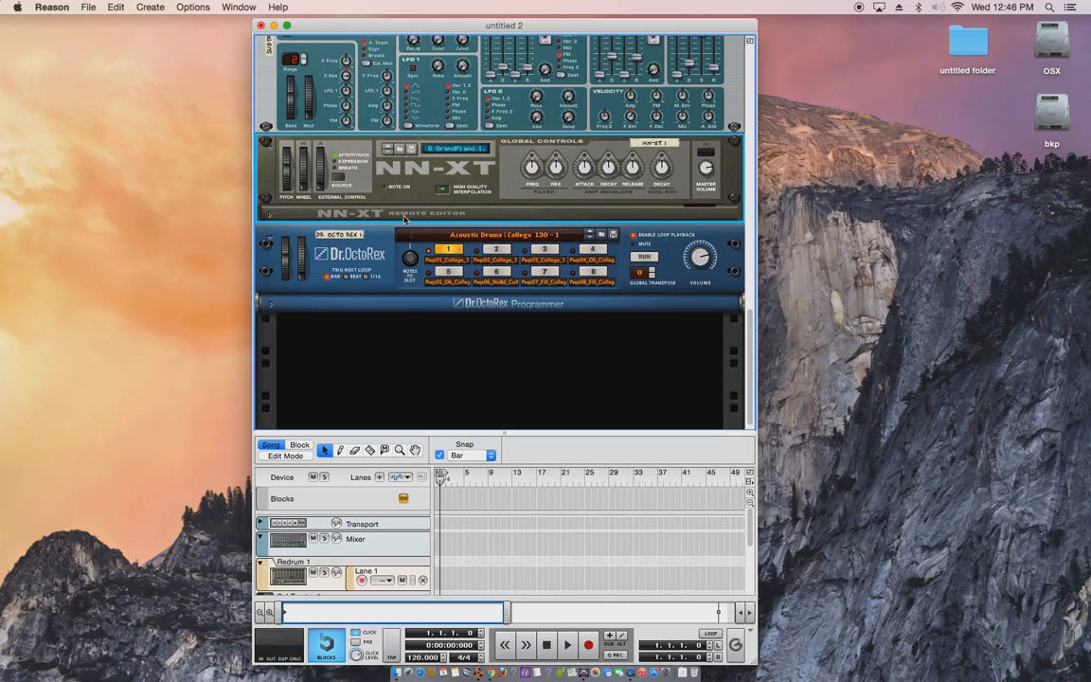